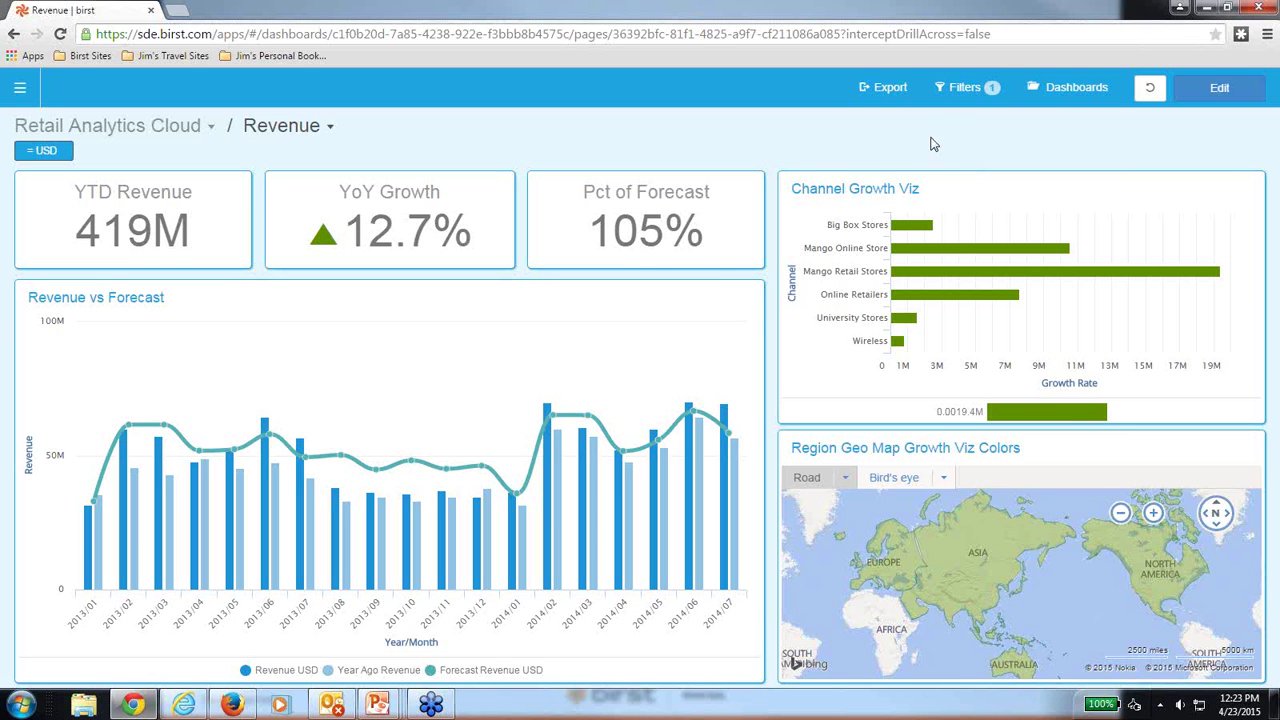
# Filter the Revenue vs Forecast chart to 2014/01 through 2014/07 and drill into the 2014/07 revenue.
pyautogui.click(965, 90)
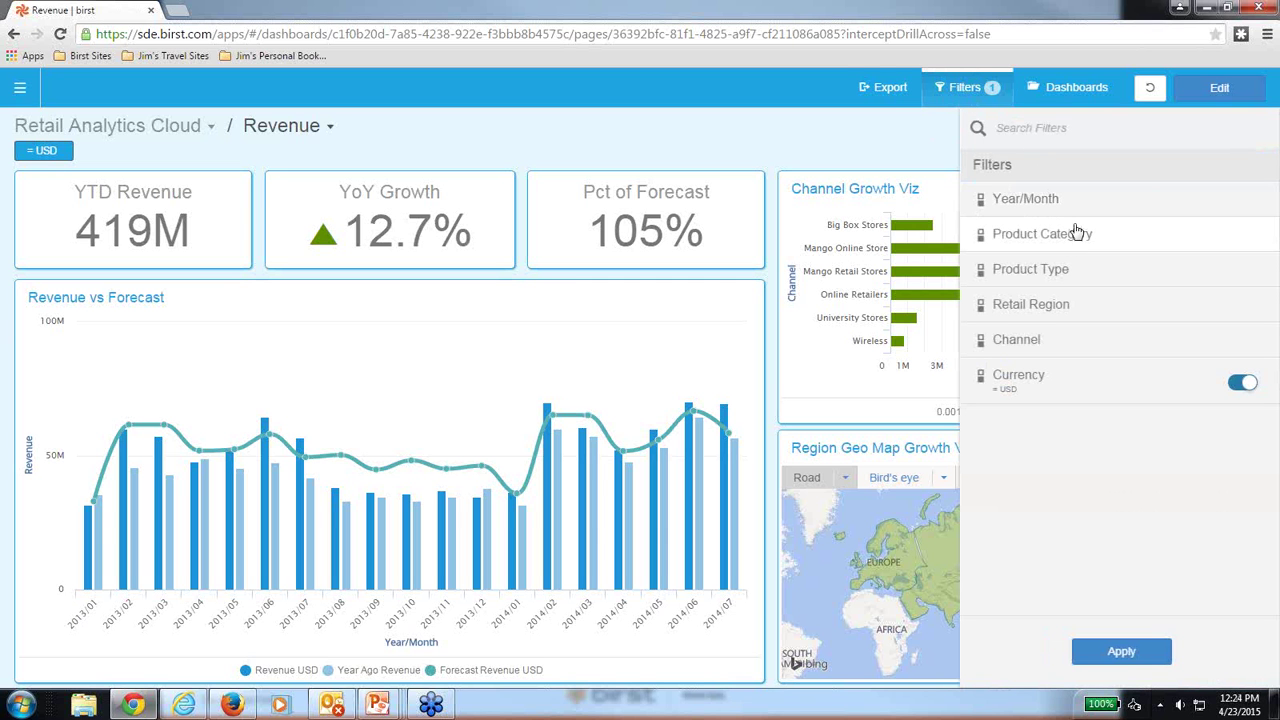
pyautogui.click(965, 90)
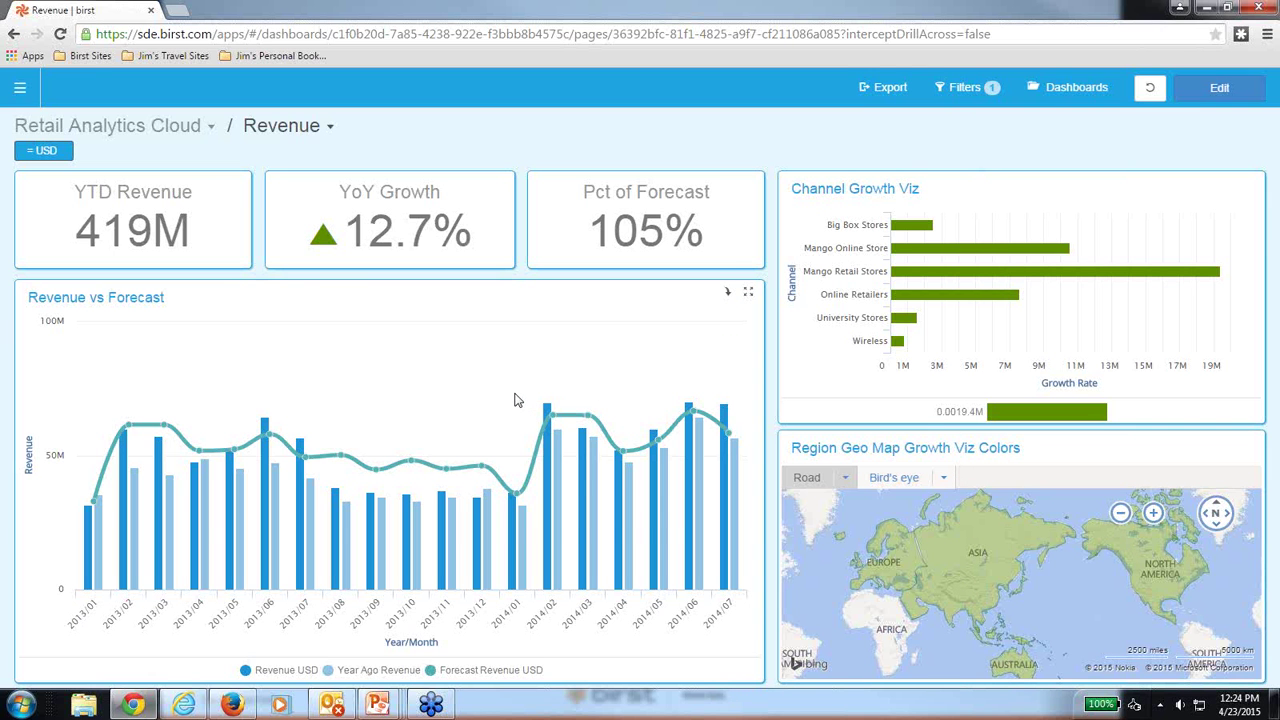
pyautogui.moveTo(514, 395); pyautogui.dragTo(736, 550)
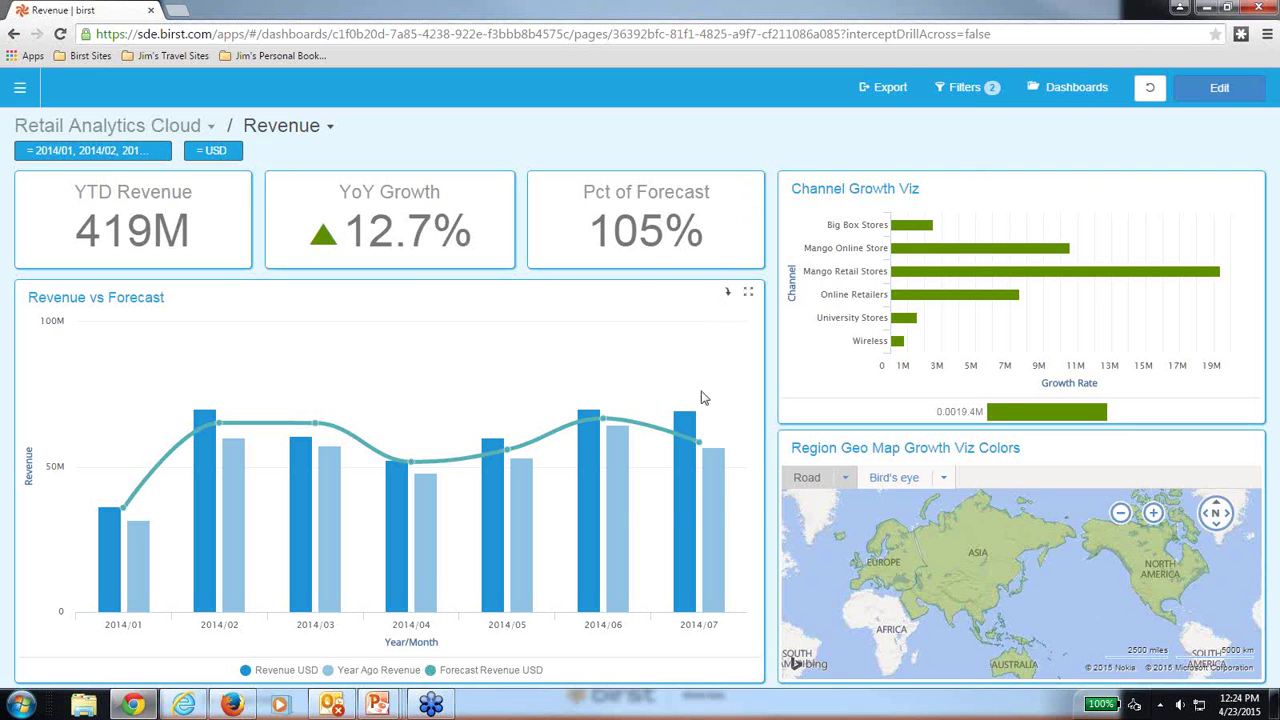
pyautogui.moveTo(689, 486)
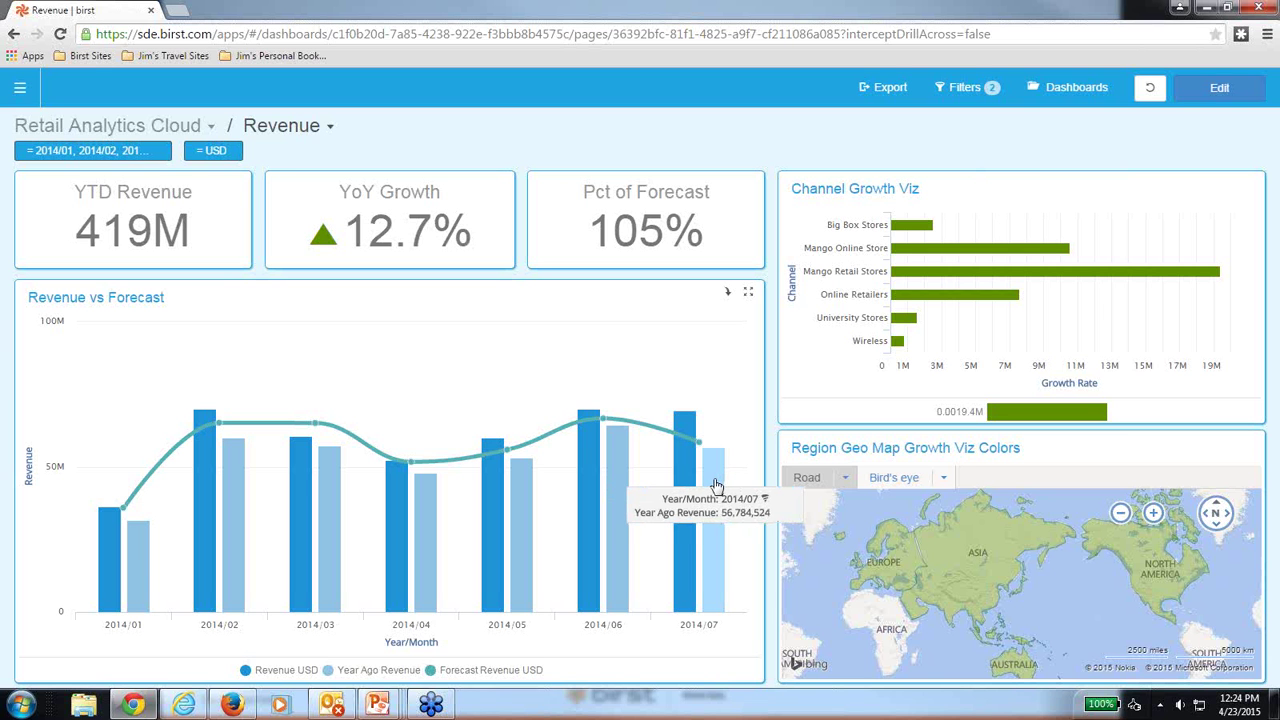
pyautogui.click(687, 476)
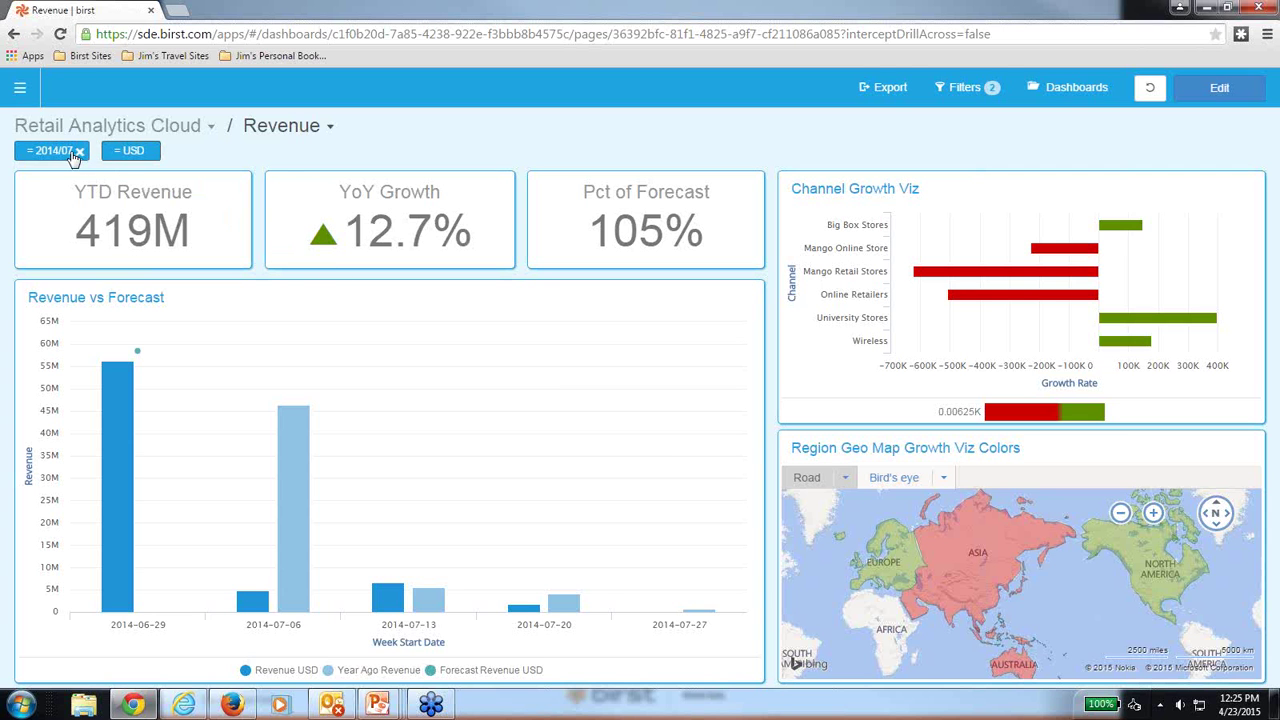
# Drill into Asia Pacific on the regional growth map to reach its store performance for 2014/07.
pyautogui.moveTo(117, 163)
pyautogui.moveTo(1029, 274)
pyautogui.moveTo(1029, 300)
pyautogui.moveTo(1008, 564)
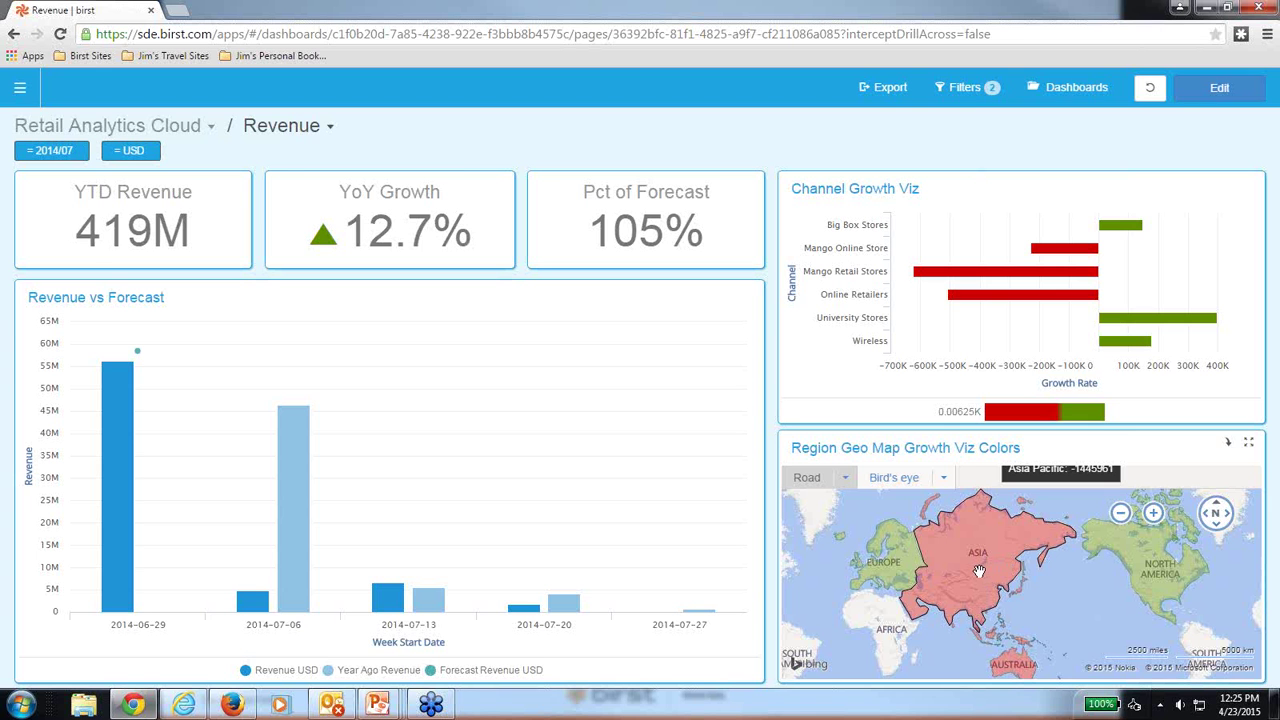
pyautogui.click(979, 571)
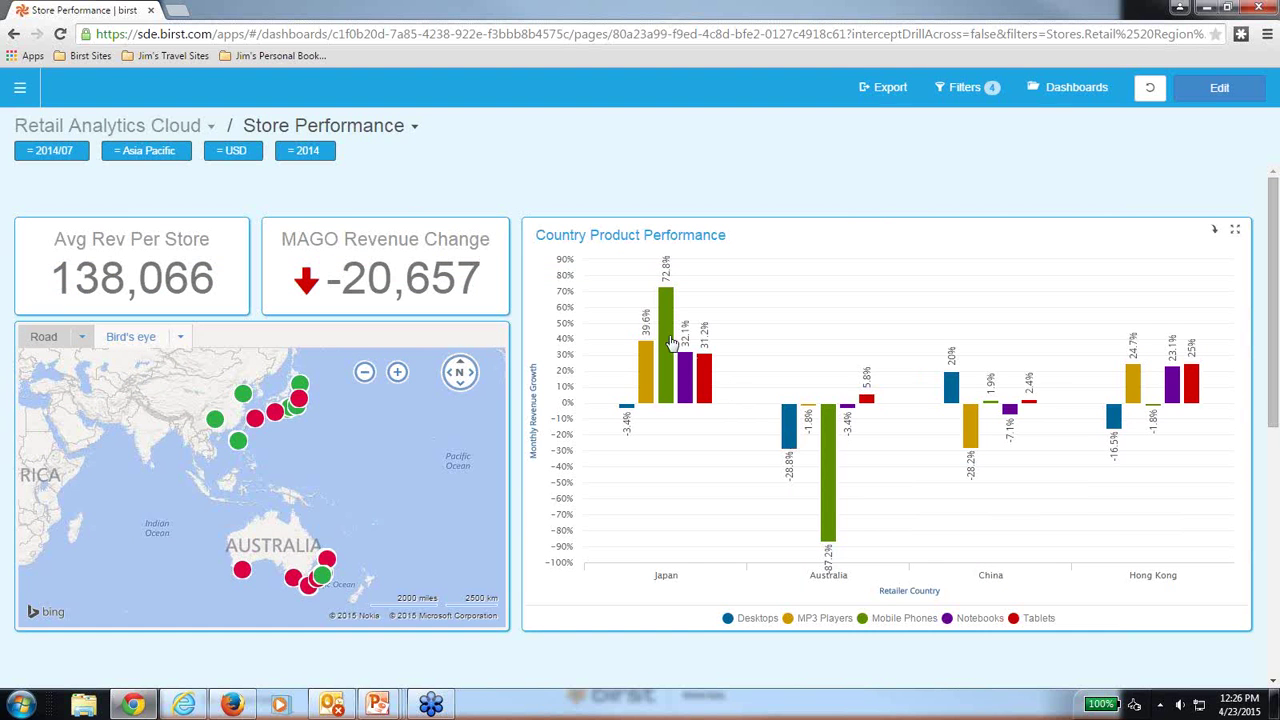
# Narrow the Country Product Performance chart to Australia and drill into its Mobile Phones revenue growth.
pyautogui.click(414, 129)
pyautogui.moveTo(783, 364); pyautogui.dragTo(879, 496)
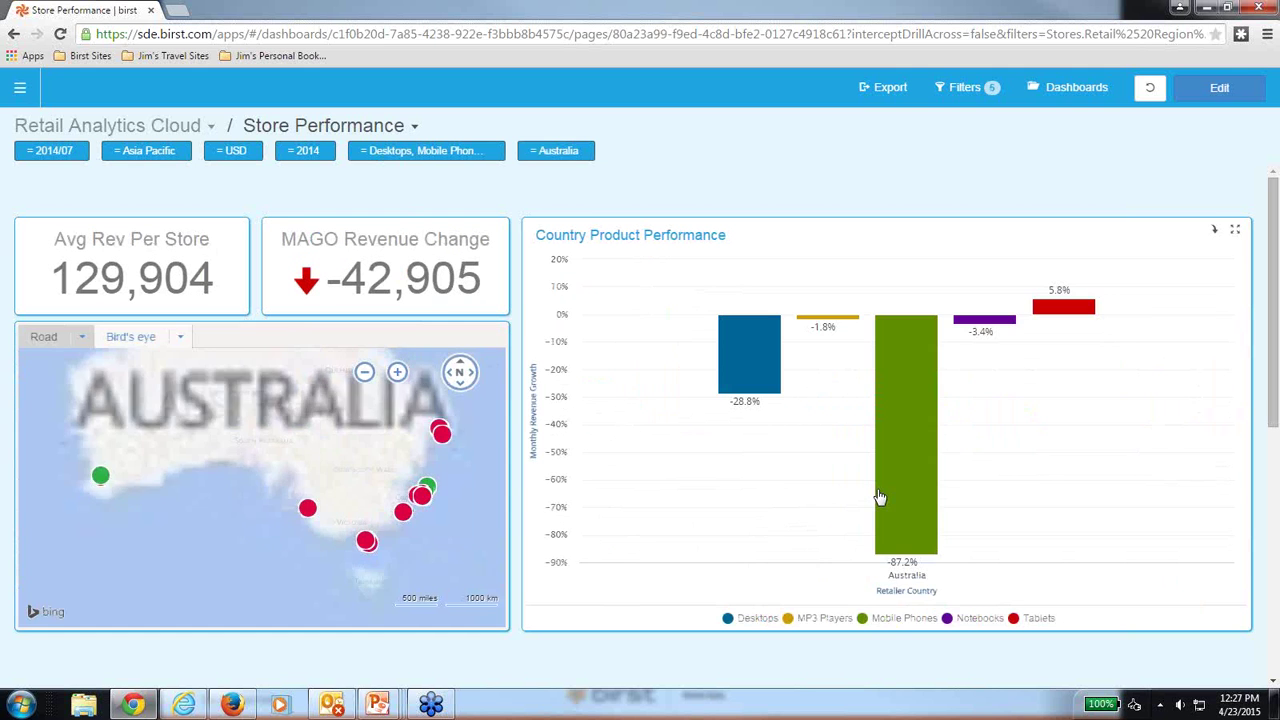
pyautogui.moveTo(879, 497)
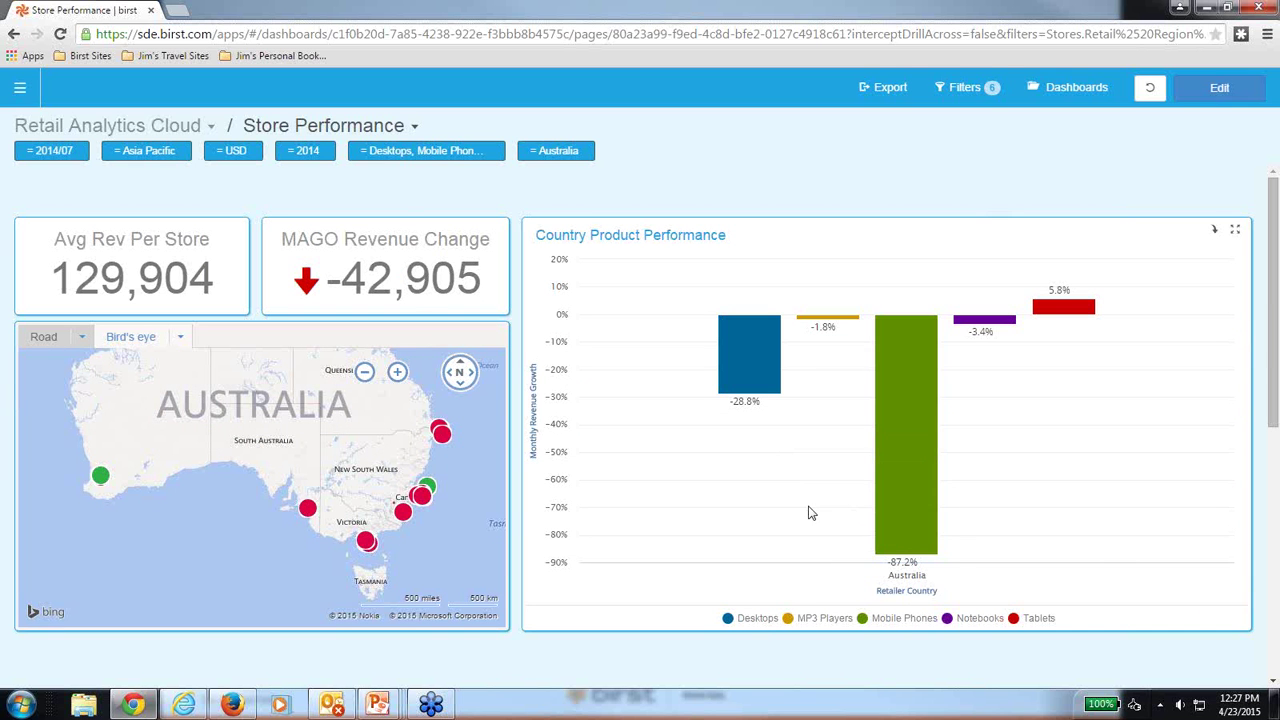
pyautogui.moveTo(885, 400)
pyautogui.moveTo(908, 452)
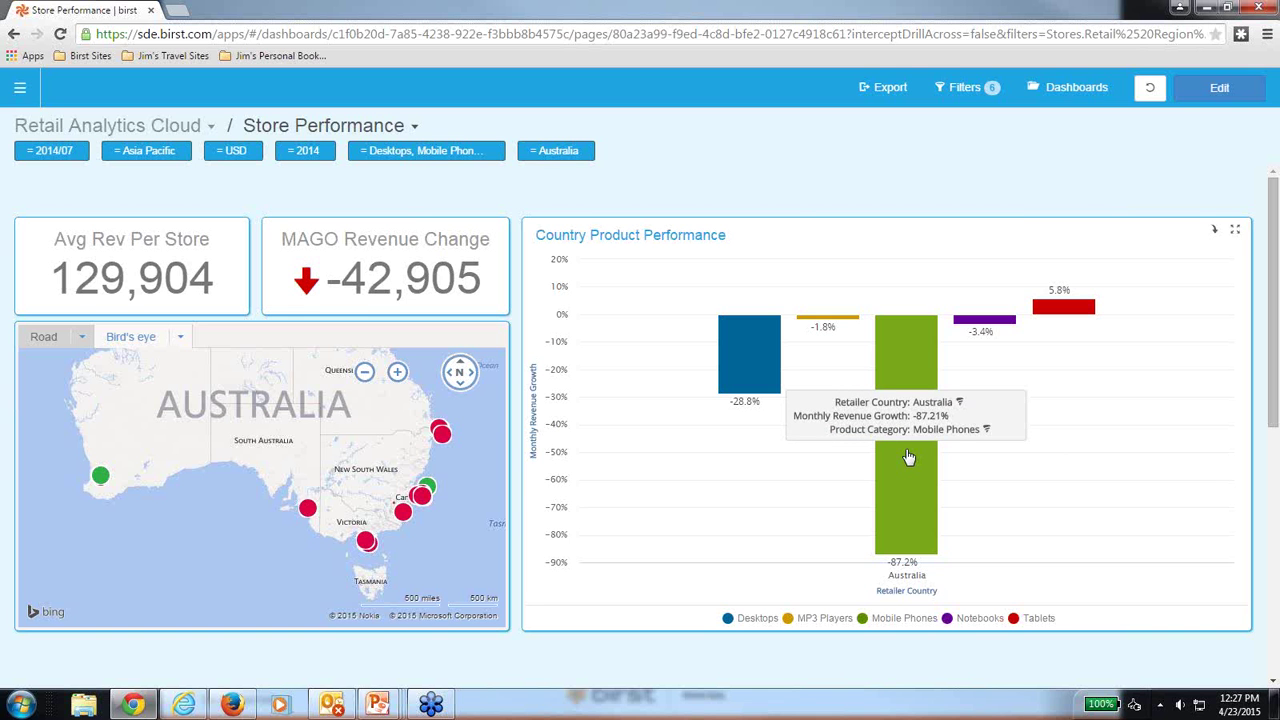
pyautogui.click(908, 457)
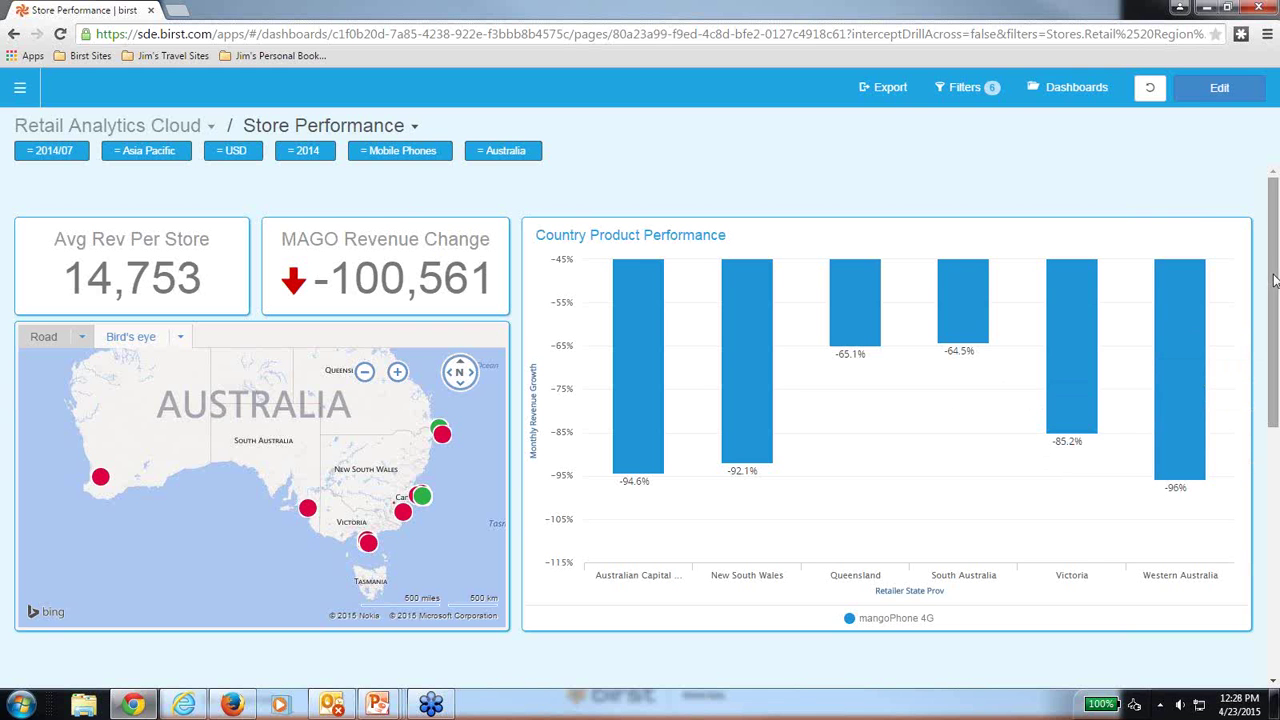
# Review the mobile phone revenue trend and product metrics, and drill into 2014/07 for the inventory details.
pyautogui.moveTo(1273, 280); pyautogui.dragTo(1273, 514)
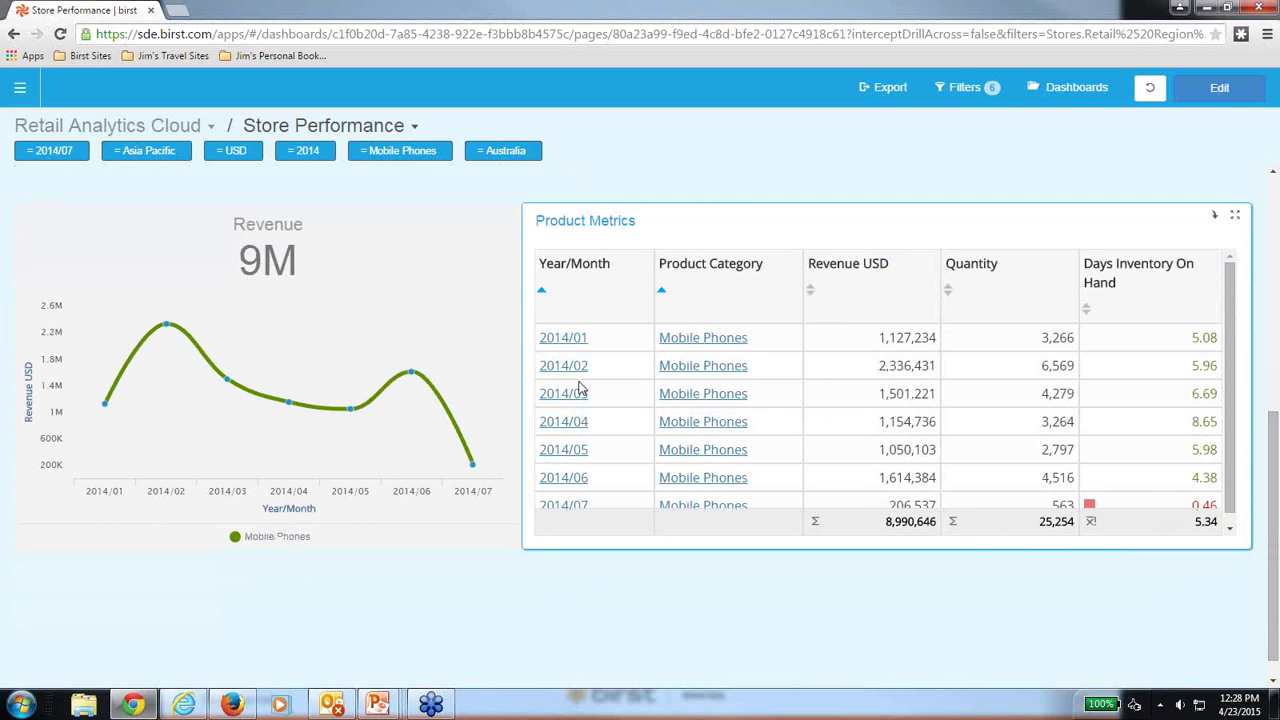
pyautogui.moveTo(476, 364)
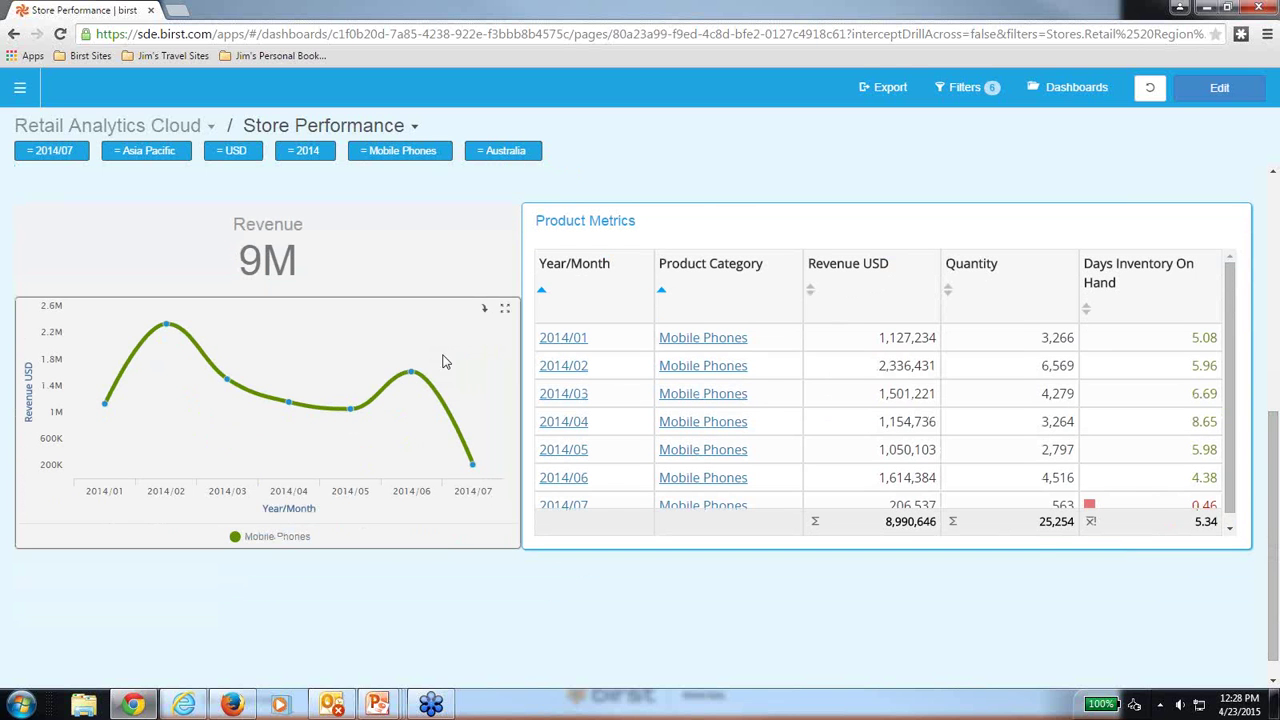
pyautogui.moveTo(411, 375)
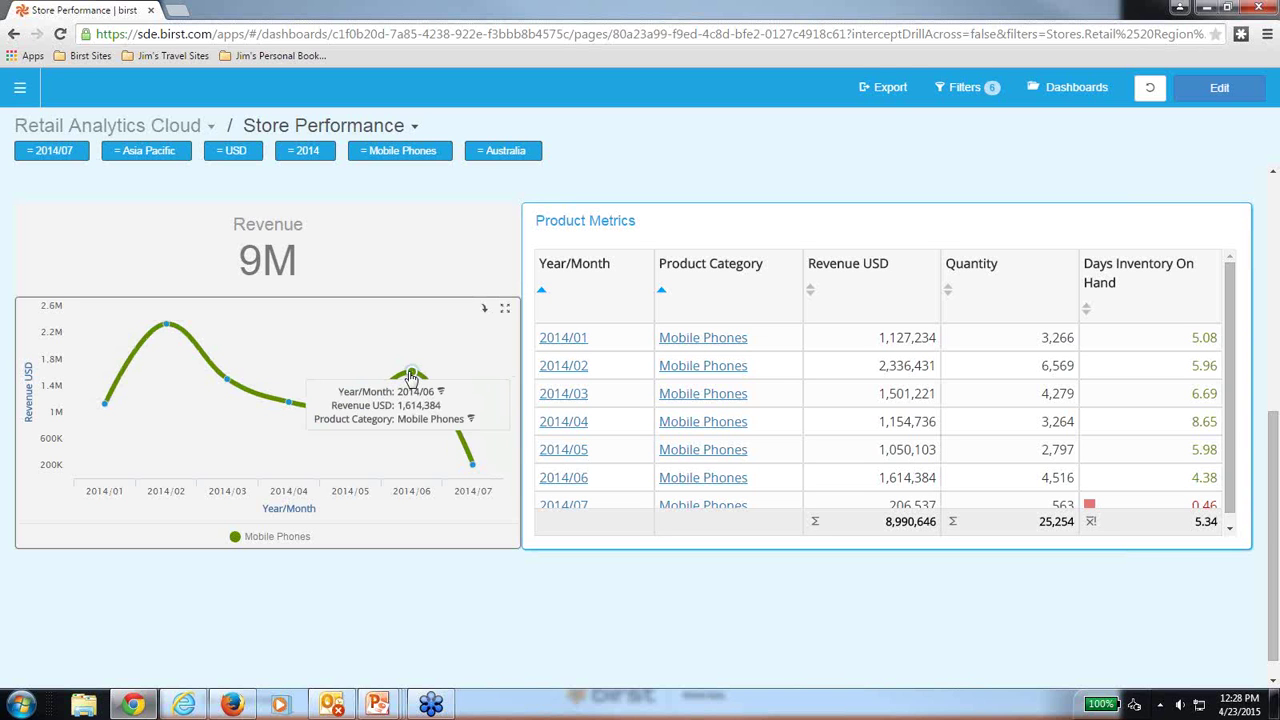
pyautogui.moveTo(474, 467)
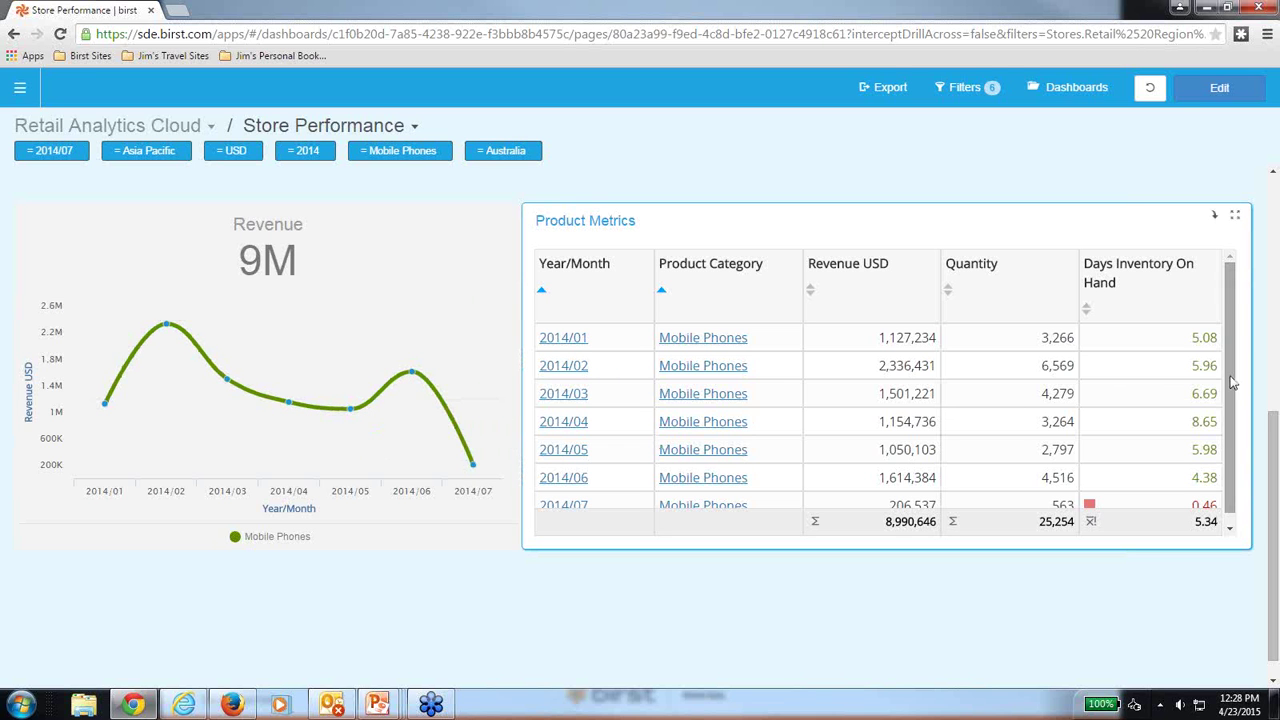
pyautogui.scroll(-1, 1232, 381)
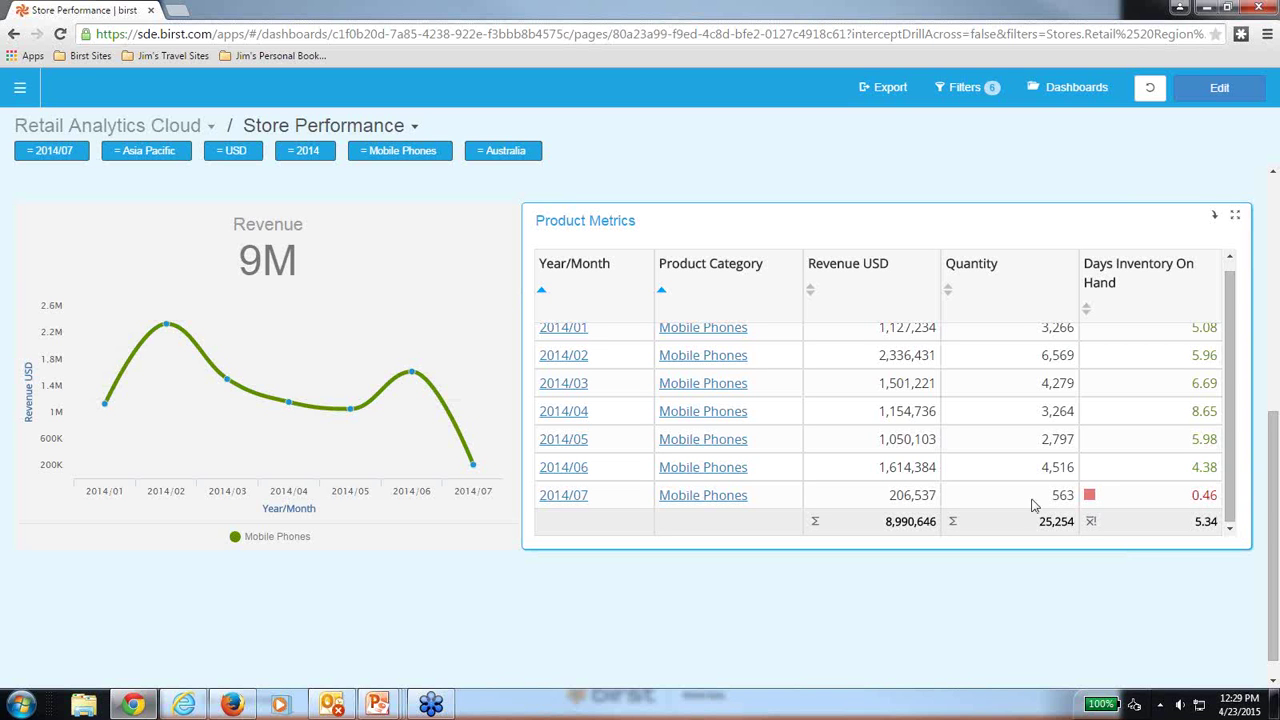
pyautogui.click(565, 496)
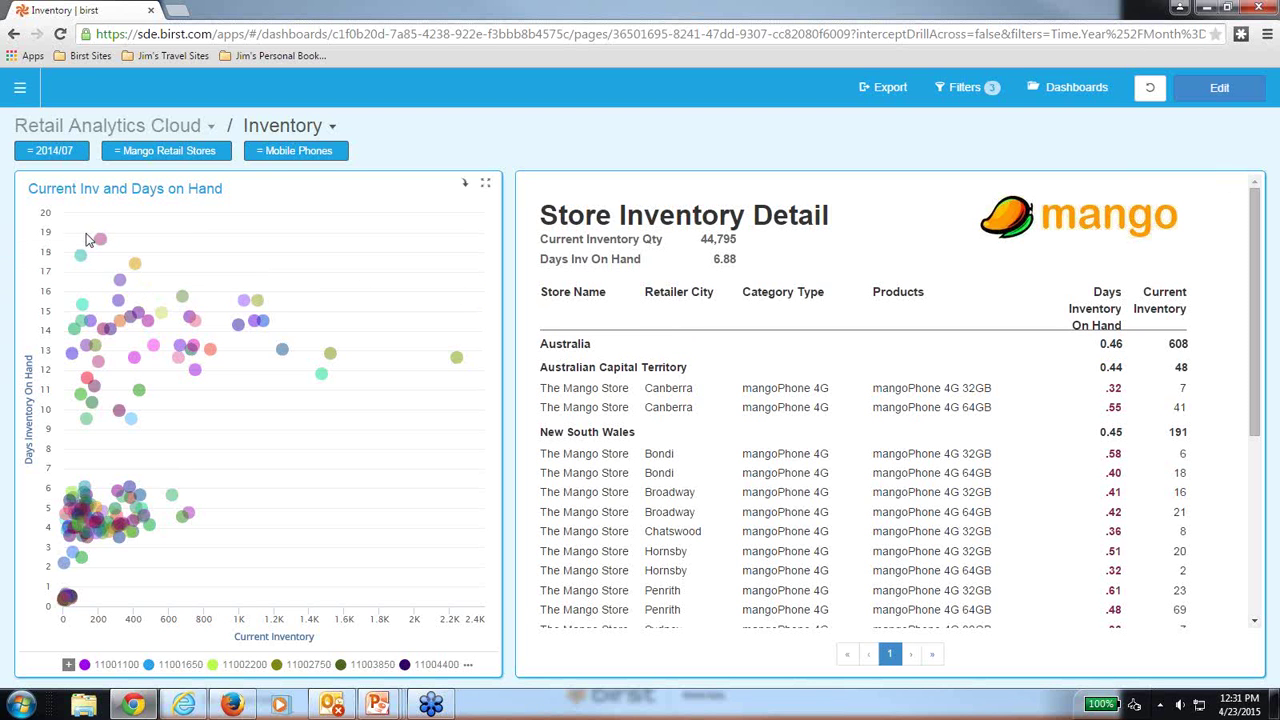
# Filter the Current Inv and Days on Hand chart to stores above about 9 days on hand, and return to the home page.
pyautogui.moveTo(67, 224); pyautogui.dragTo(489, 436)
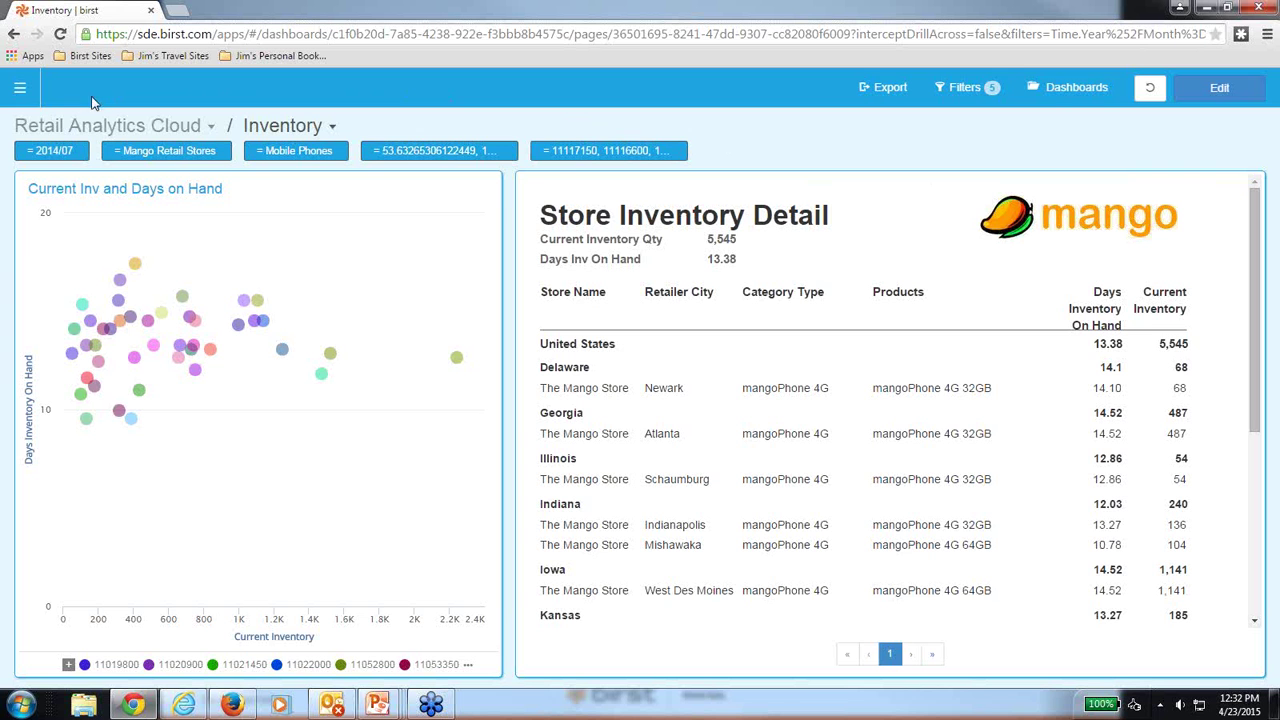
pyautogui.click(20, 92)
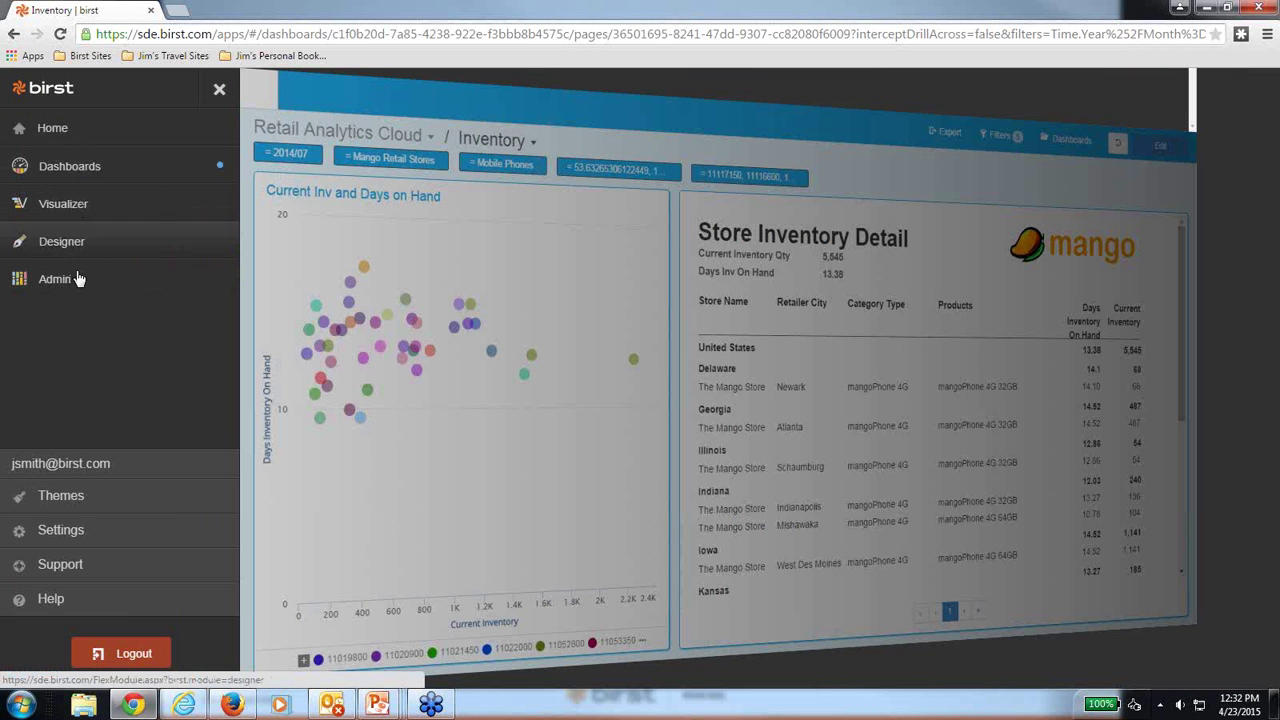
pyautogui.click(60, 137)
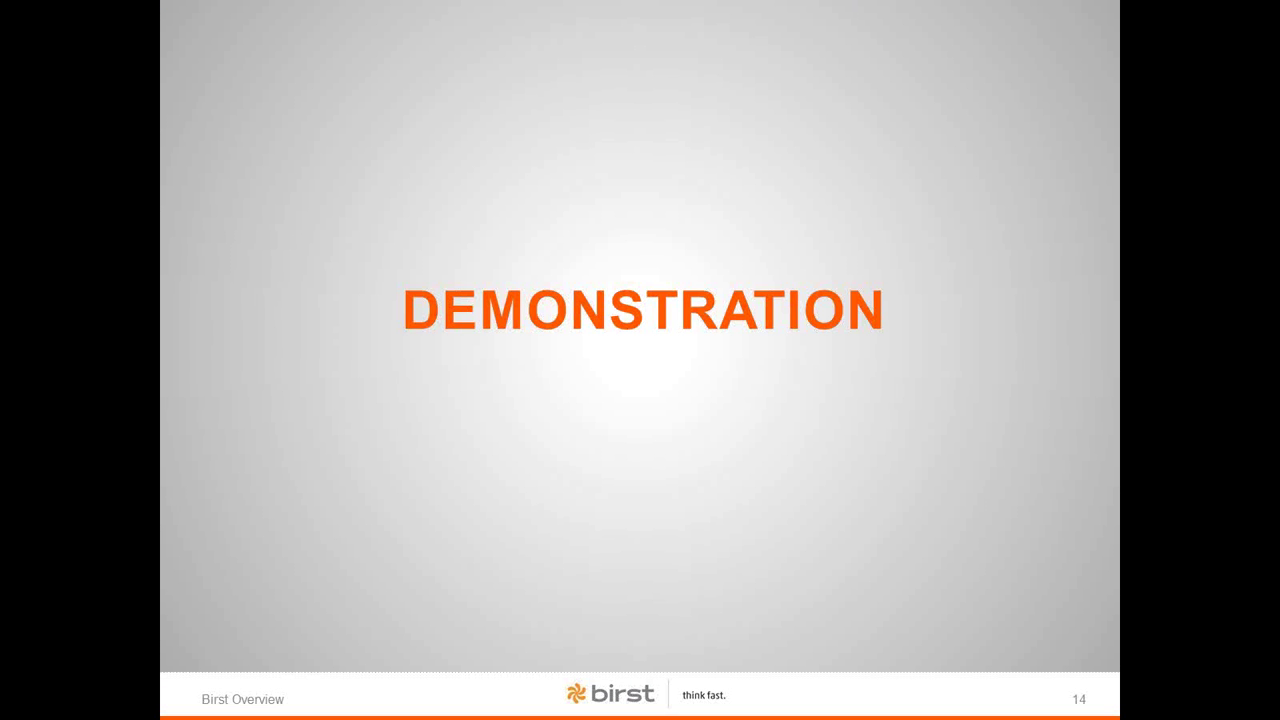
pyautogui.moveTo(0, 120); pyautogui.dragTo(758, 101)
pyautogui.click(1079, 94)
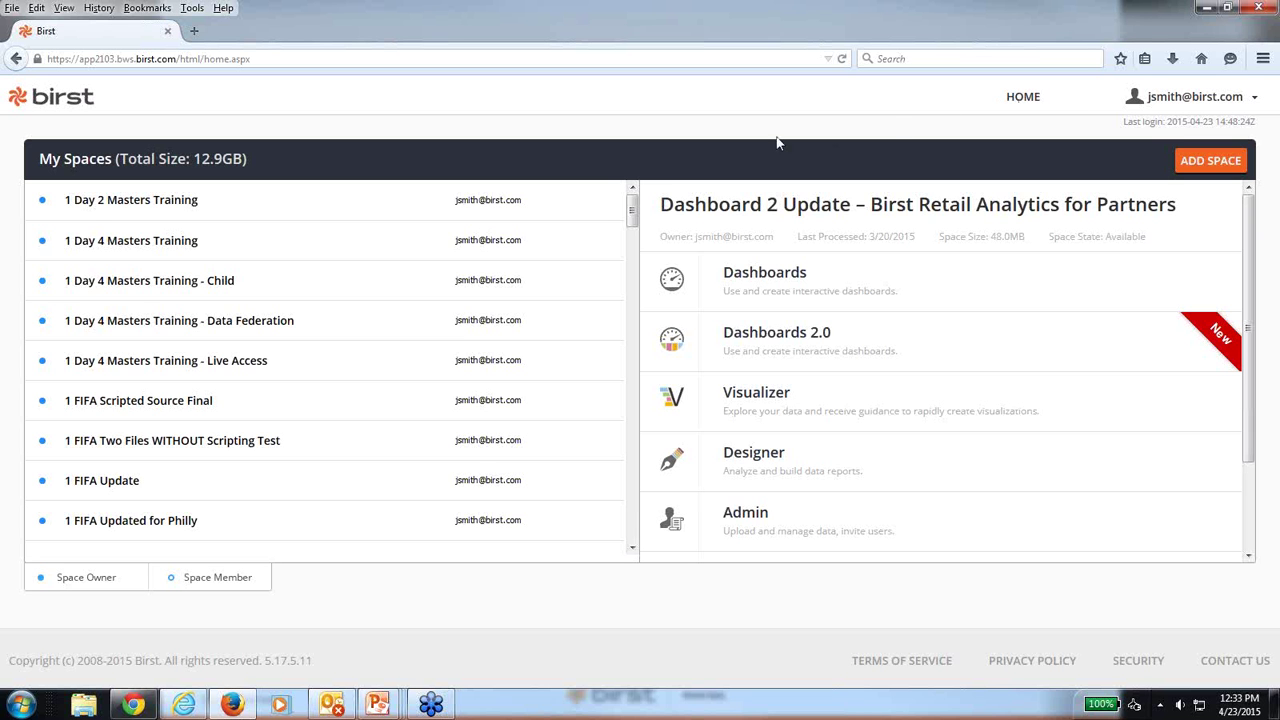
# Create a new Advanced Data Modeling space named "1 A CRMManager Space".
pyautogui.moveTo(632, 209)
pyautogui.mouseDown()
pyautogui.moveTo(632, 220)
pyautogui.moveTo(632, 200)
pyautogui.mouseUp()
pyautogui.click(1193, 168)
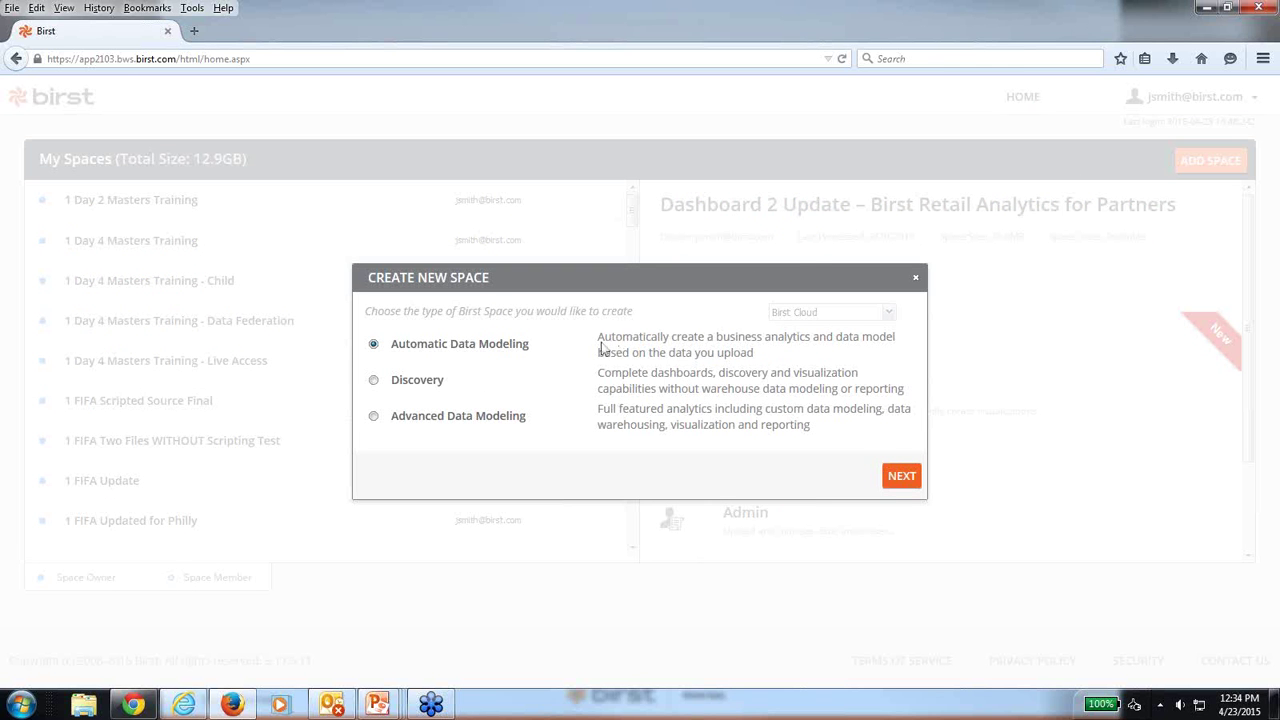
pyautogui.click(374, 419)
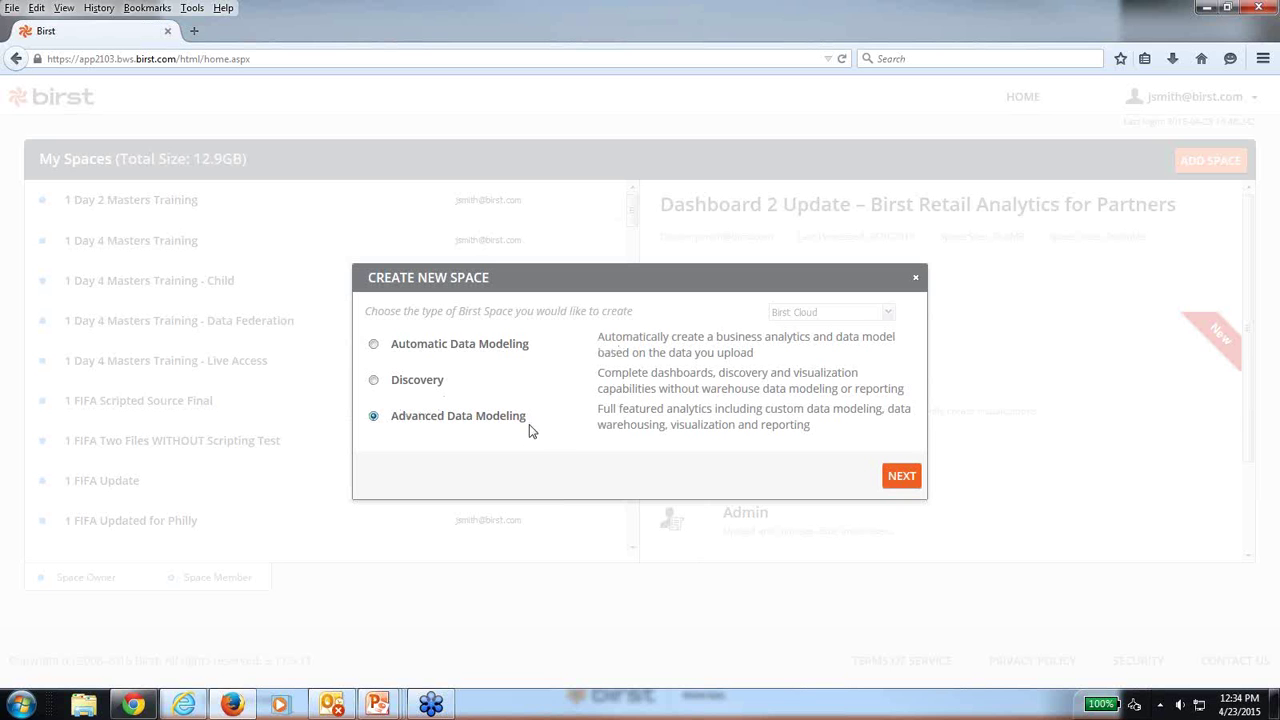
pyautogui.click(901, 477)
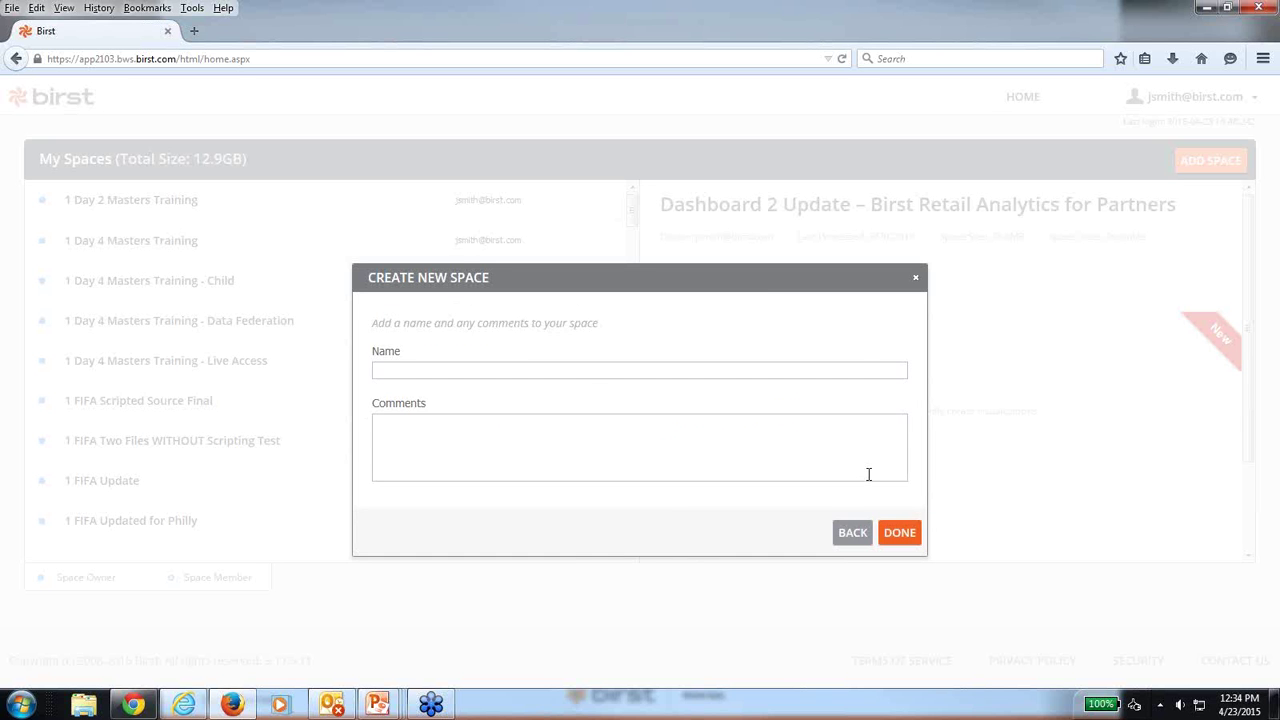
pyautogui.click(461, 371)
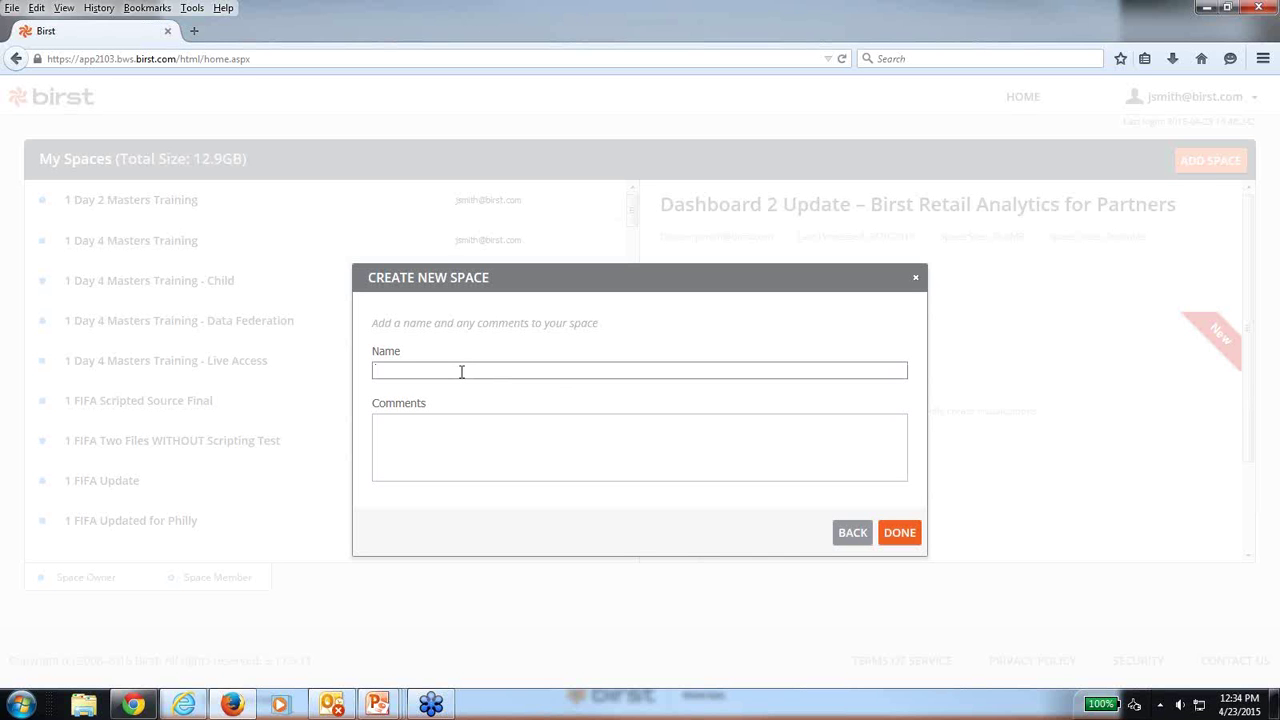
pyautogui.write('1 A CRMManager Space')
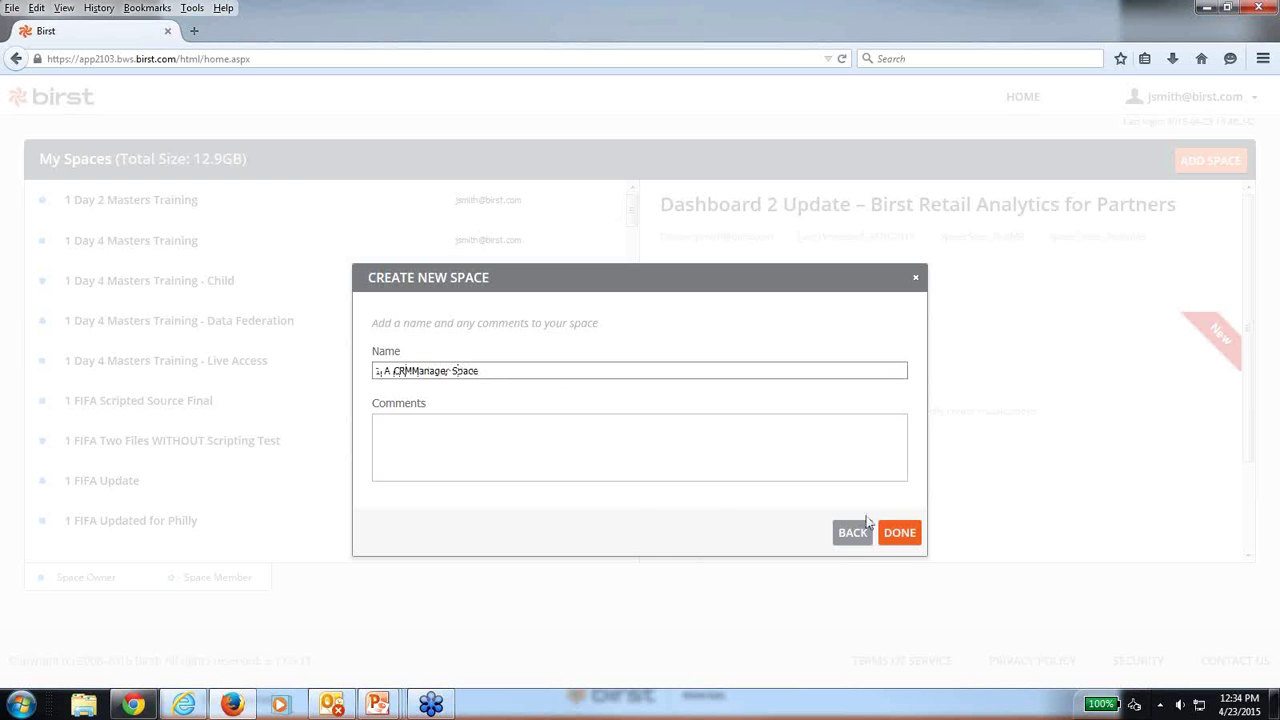
pyautogui.click(901, 534)
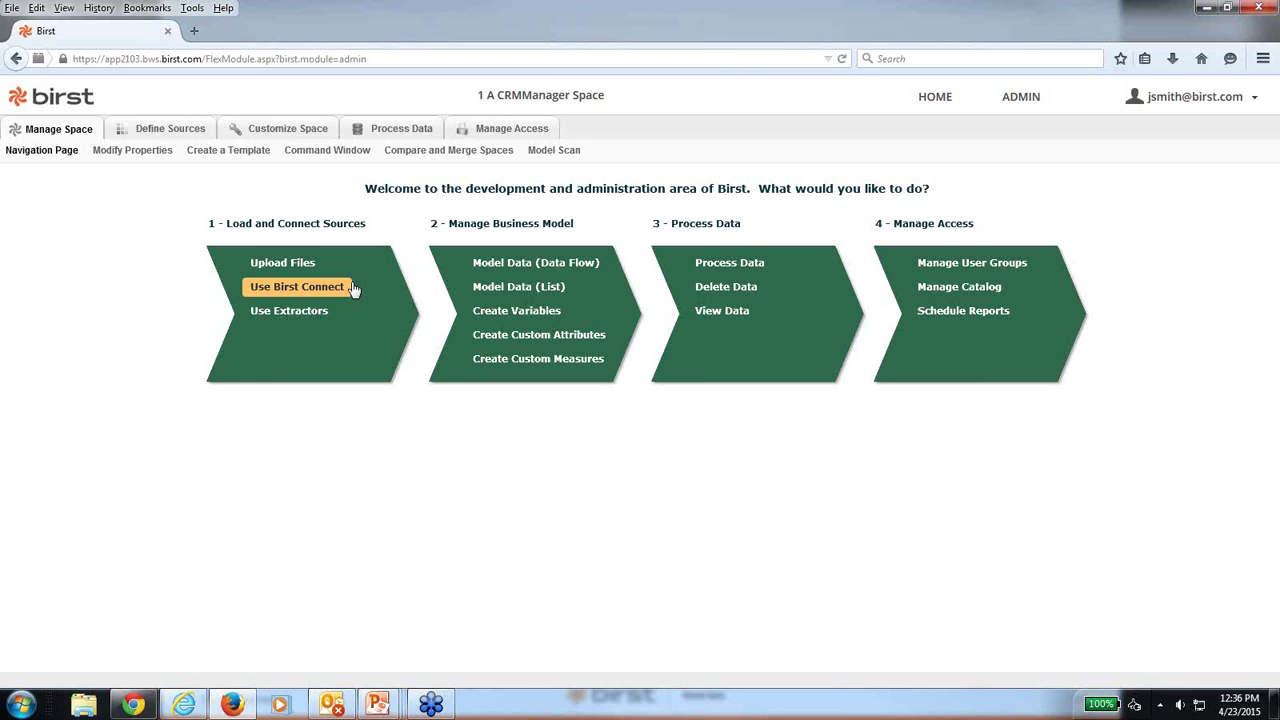
# Upload the Access database CRM.accdb from the Documents library as a data source for the space.
pyautogui.click(299, 268)
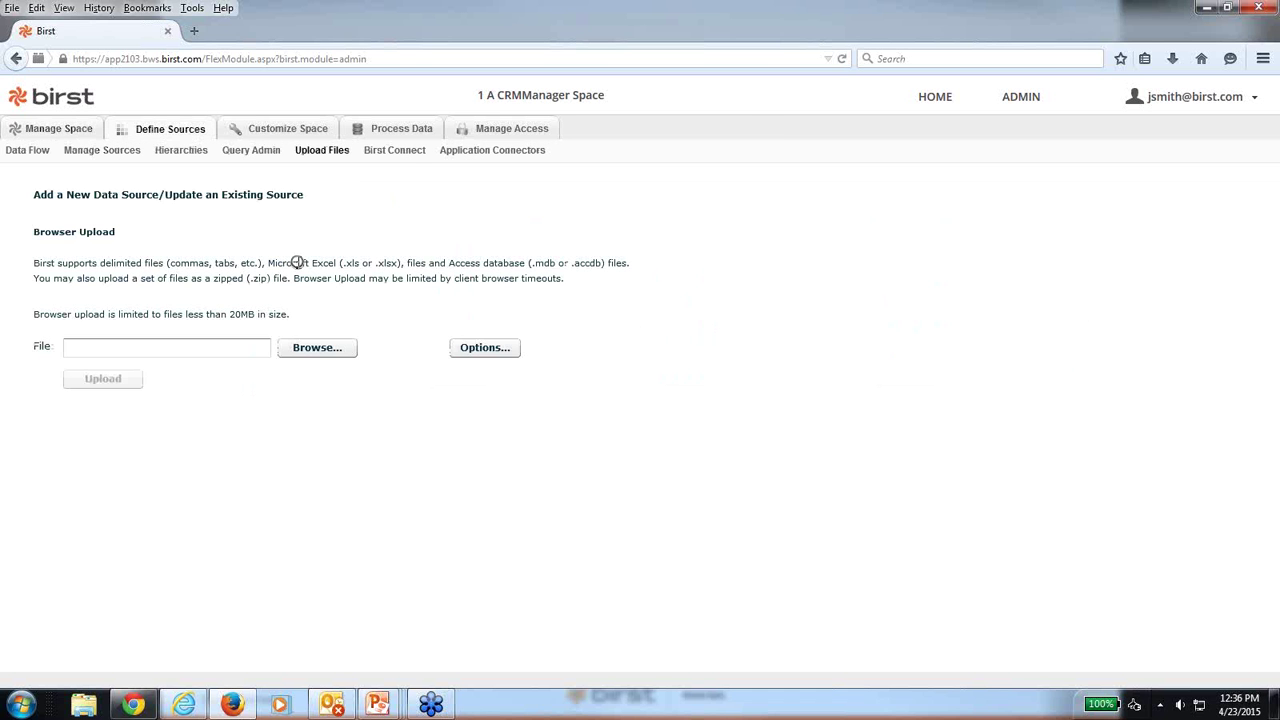
pyautogui.click(307, 351)
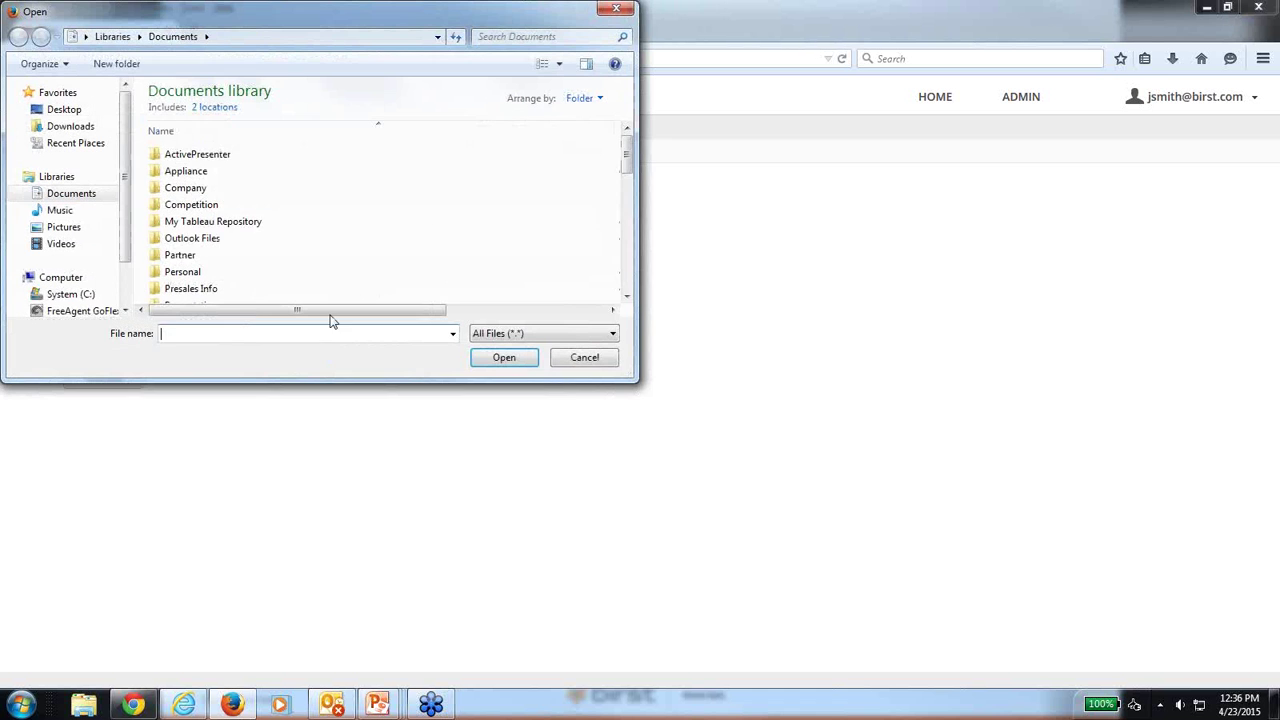
pyautogui.scroll(-6, 520, 200)
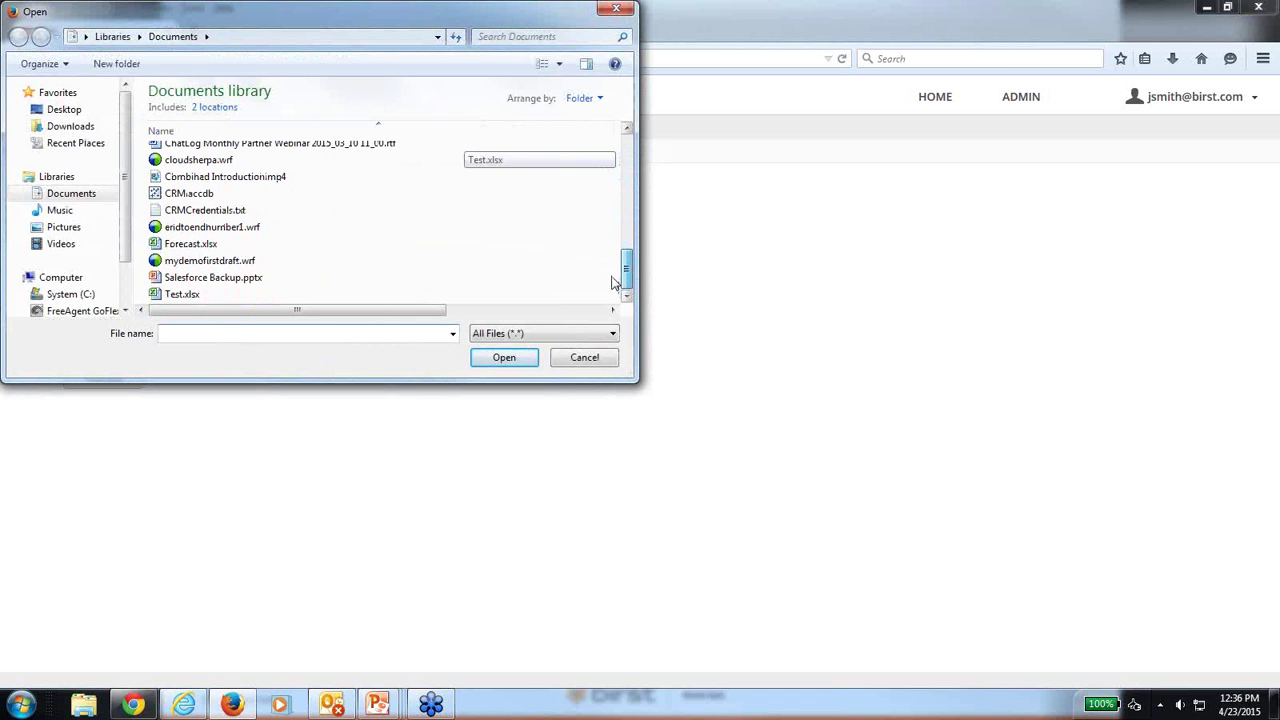
pyautogui.click(185, 195)
pyautogui.click(496, 360)
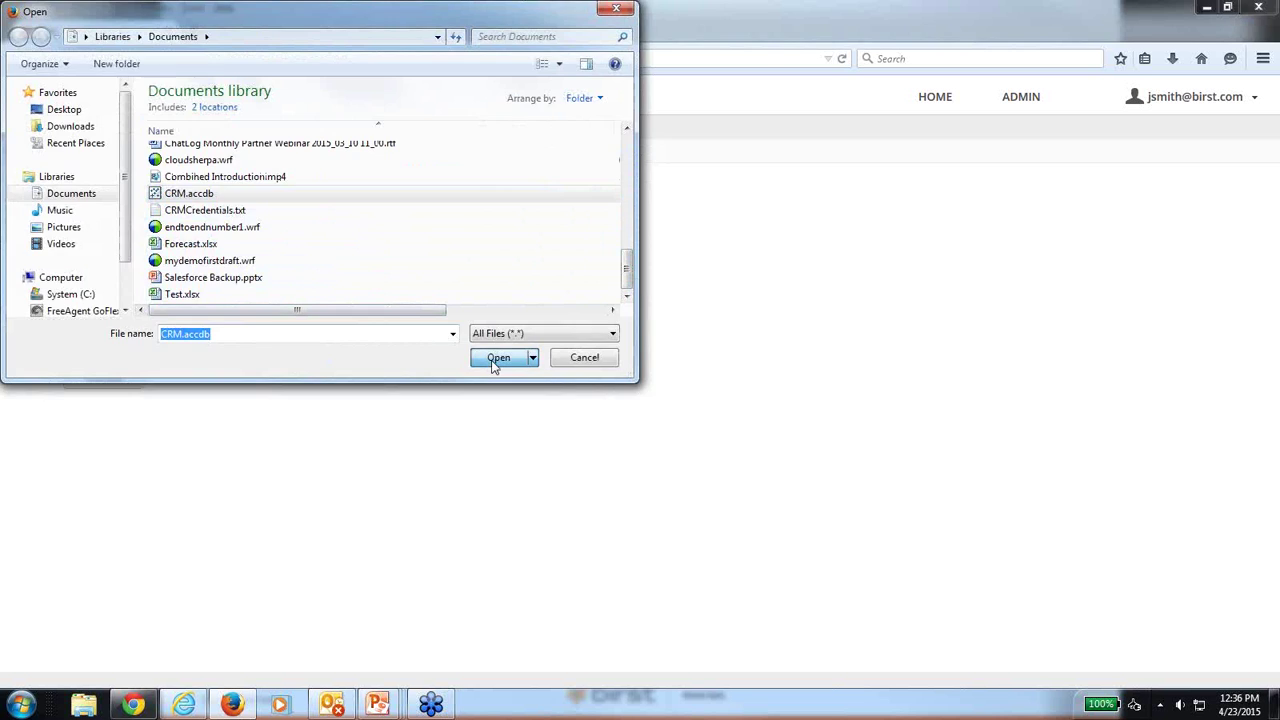
pyautogui.click(108, 379)
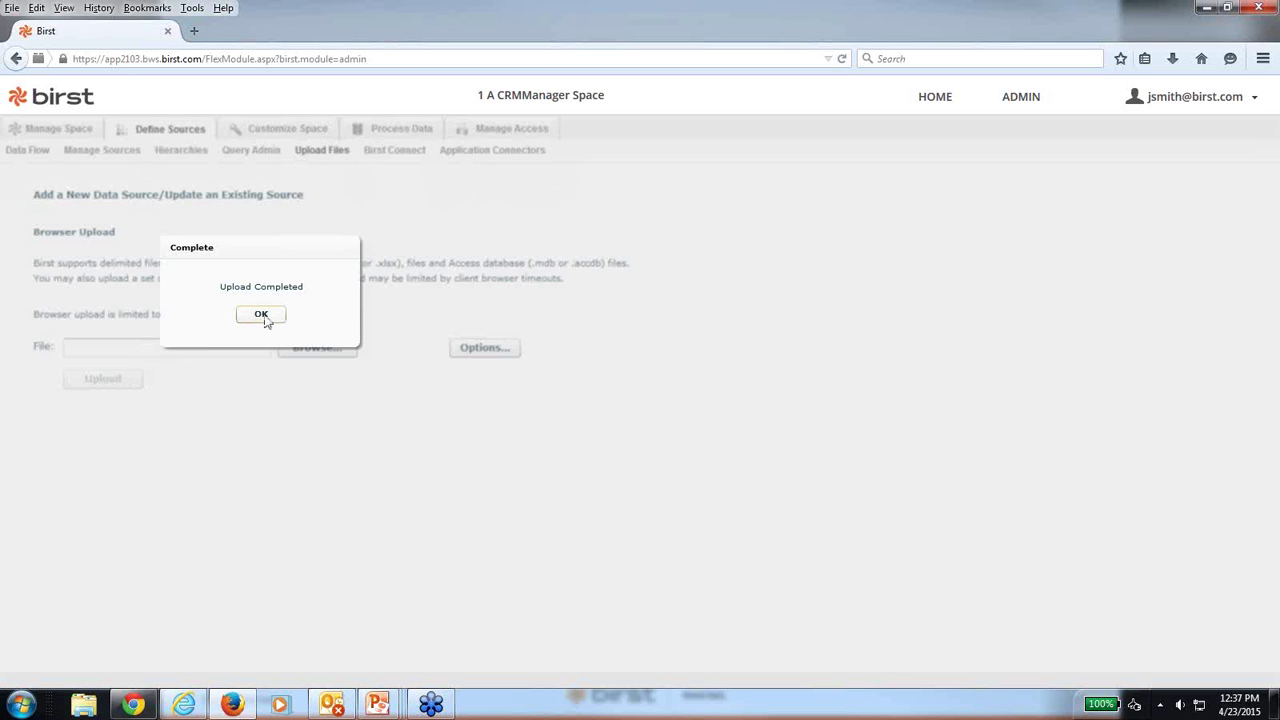
pyautogui.click(261, 315)
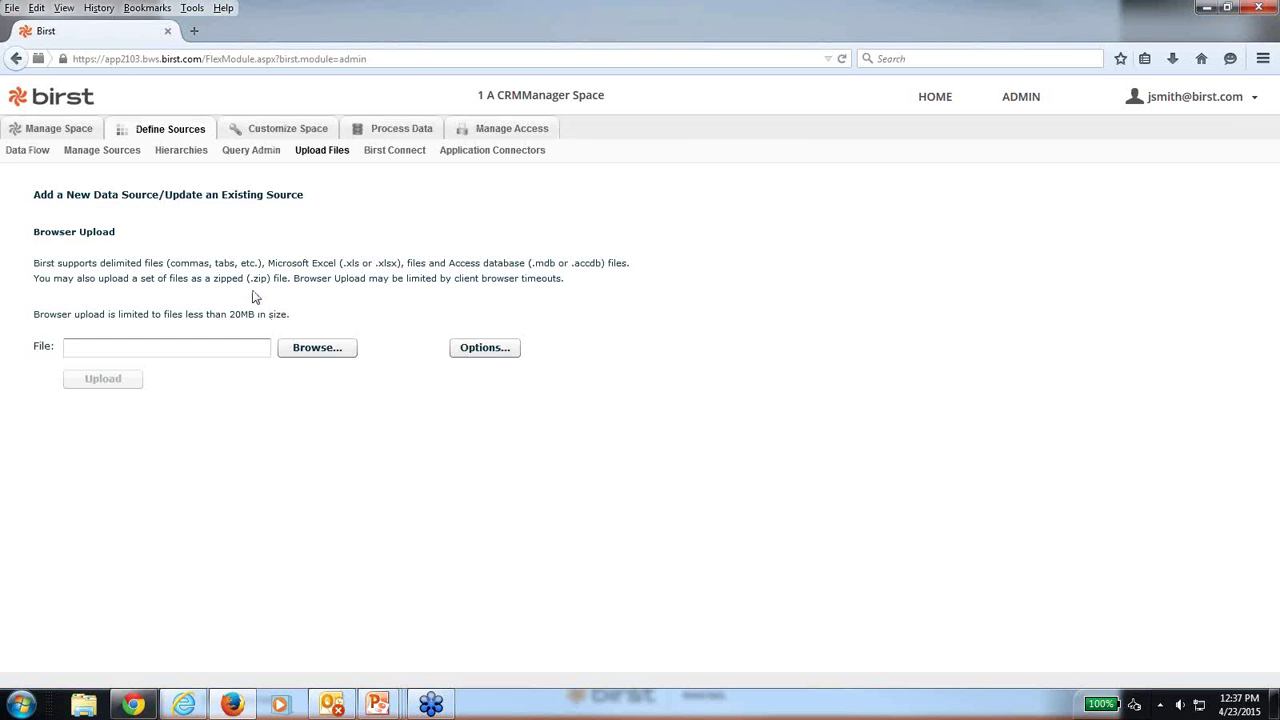
# Arrange the AX_Account and AX_Opportunity sources one above the other in the data flow and enable both.
pyautogui.click(42, 160)
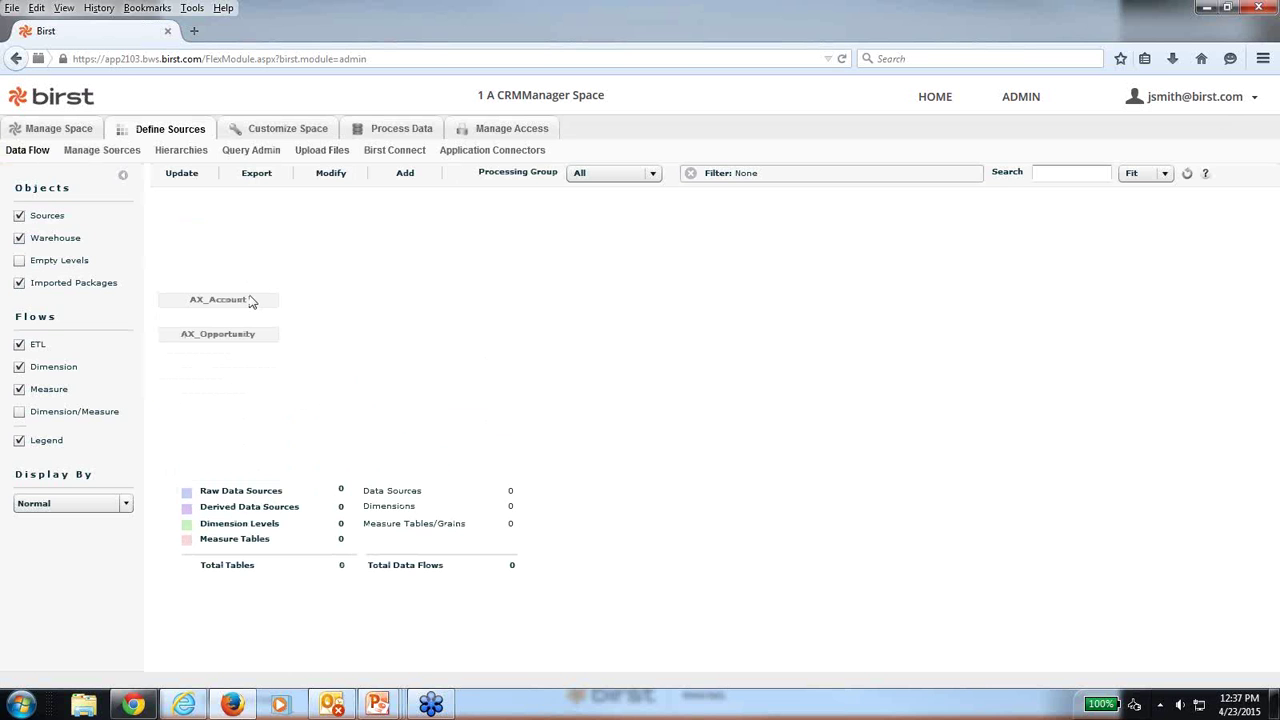
pyautogui.moveTo(250, 302); pyautogui.dragTo(286, 246)
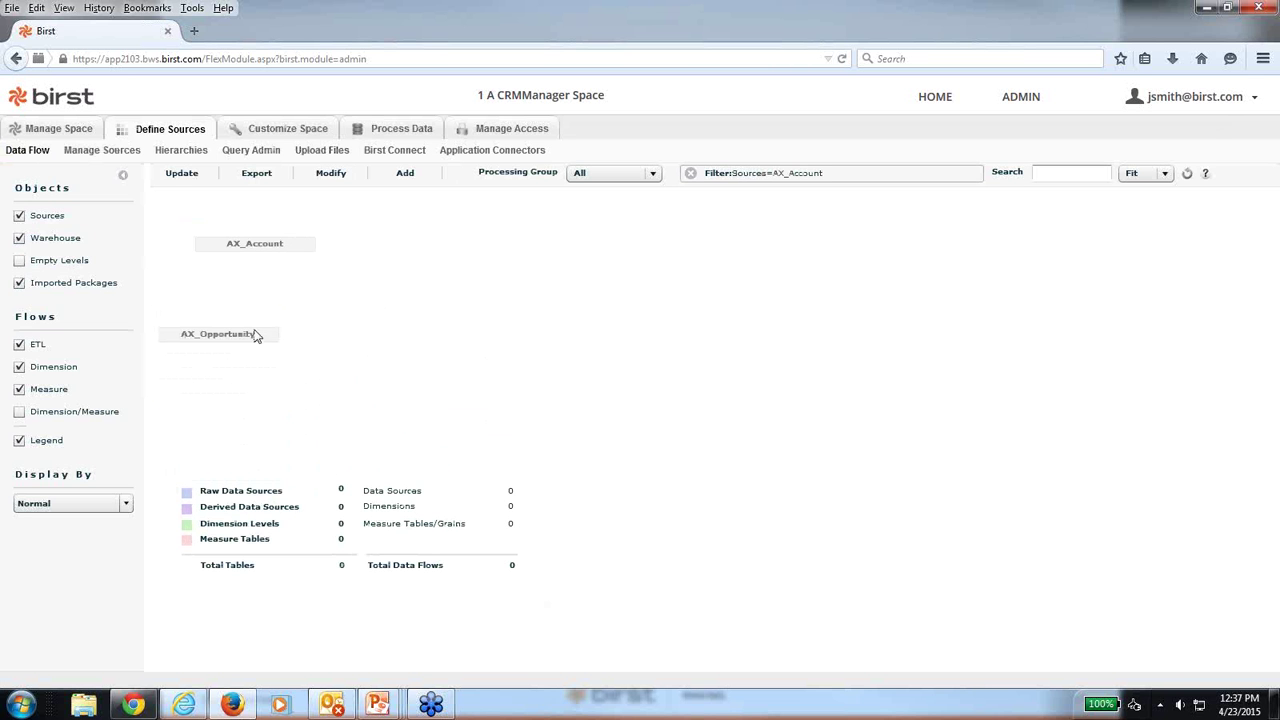
pyautogui.moveTo(270, 341); pyautogui.dragTo(293, 296)
pyautogui.rightClick(281, 251)
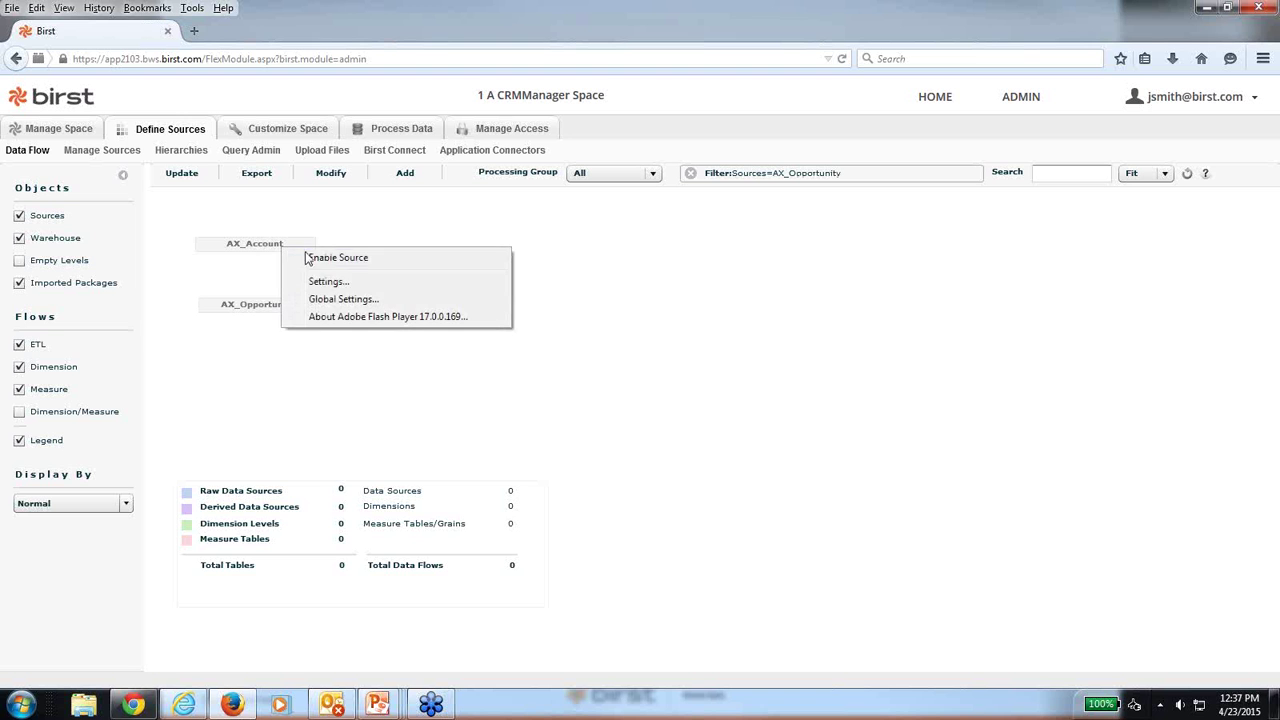
pyautogui.click(319, 258)
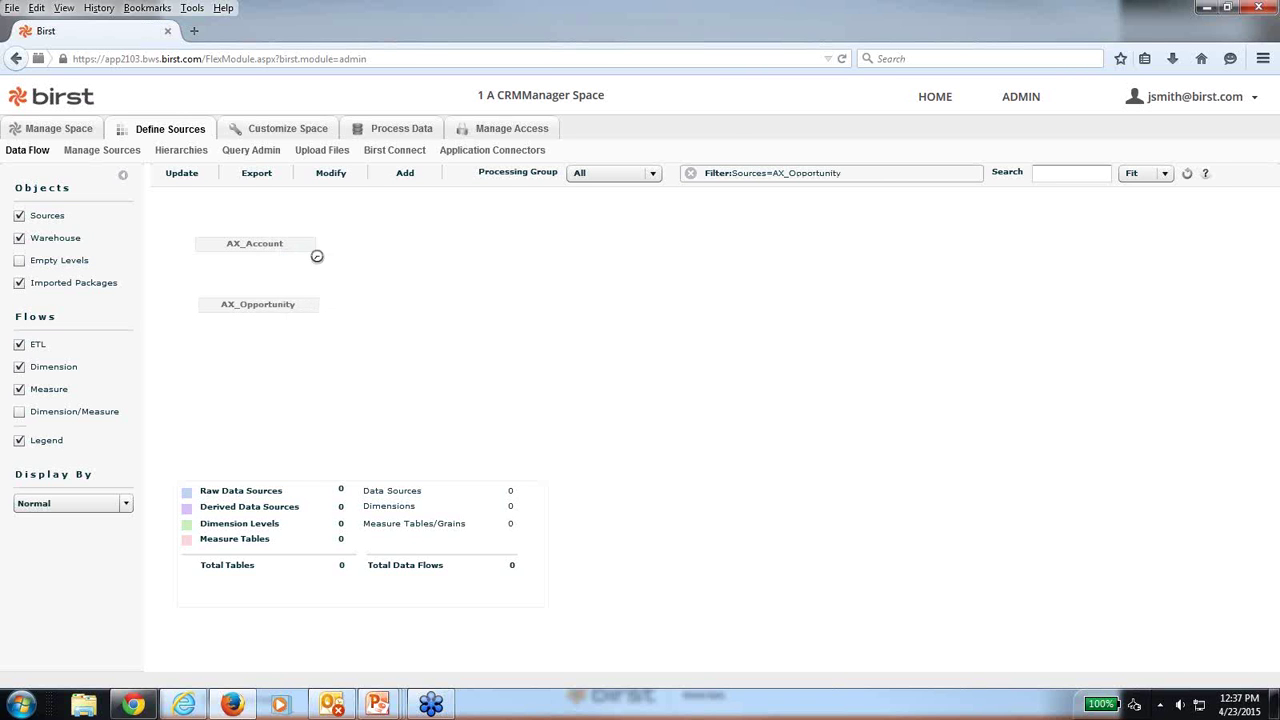
pyautogui.rightClick(296, 310)
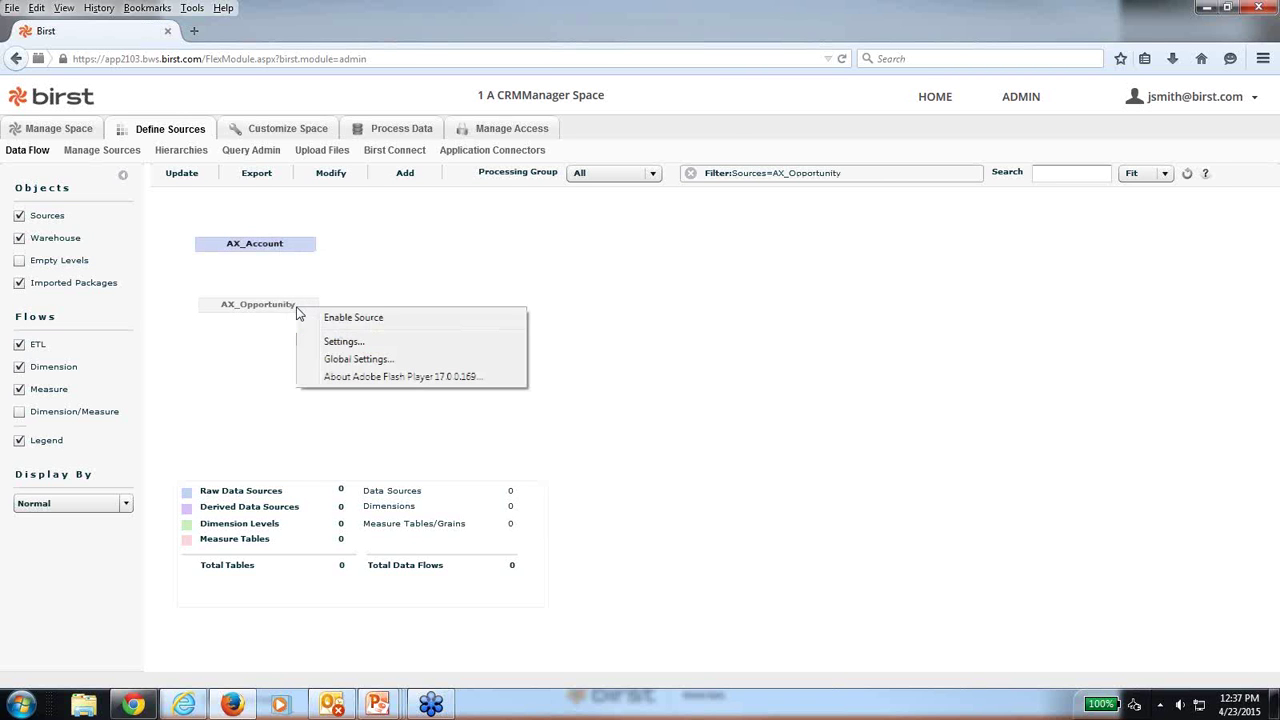
pyautogui.click(330, 317)
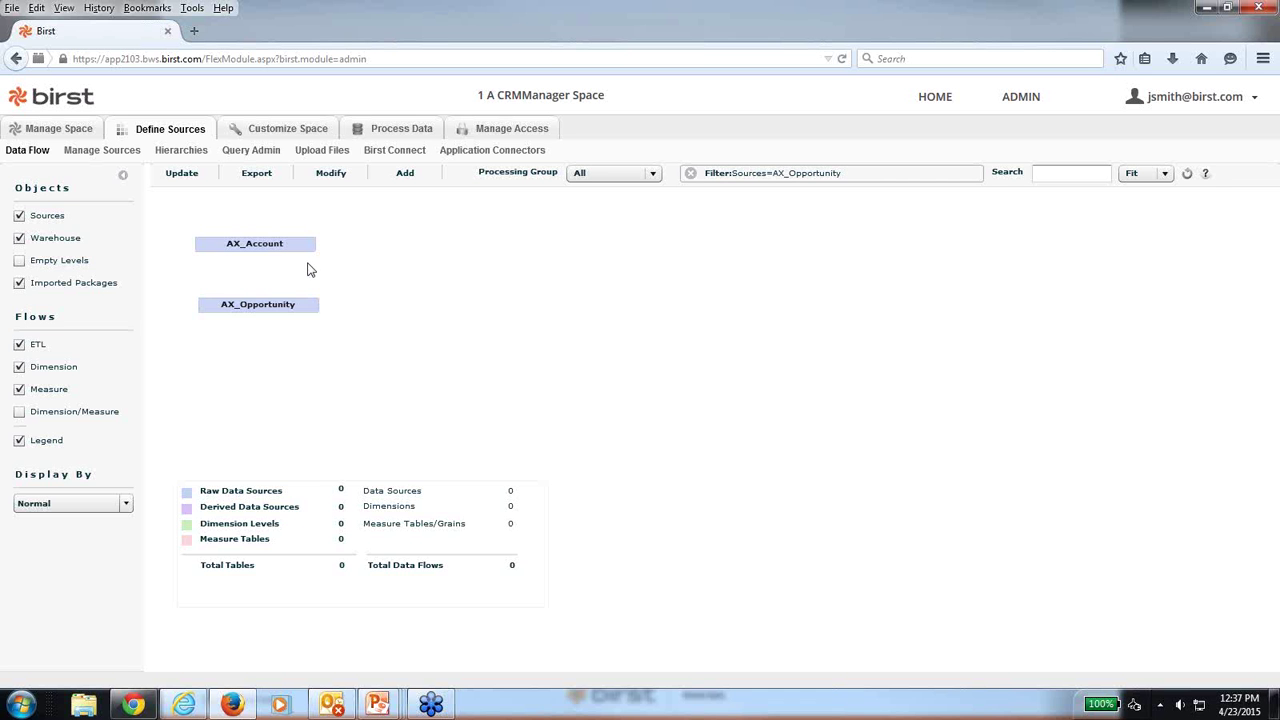
# Upload the Excel workbook Forecast.xlsx from the Documents library as another data source for the space.
pyautogui.click(338, 153)
pyautogui.click(316, 349)
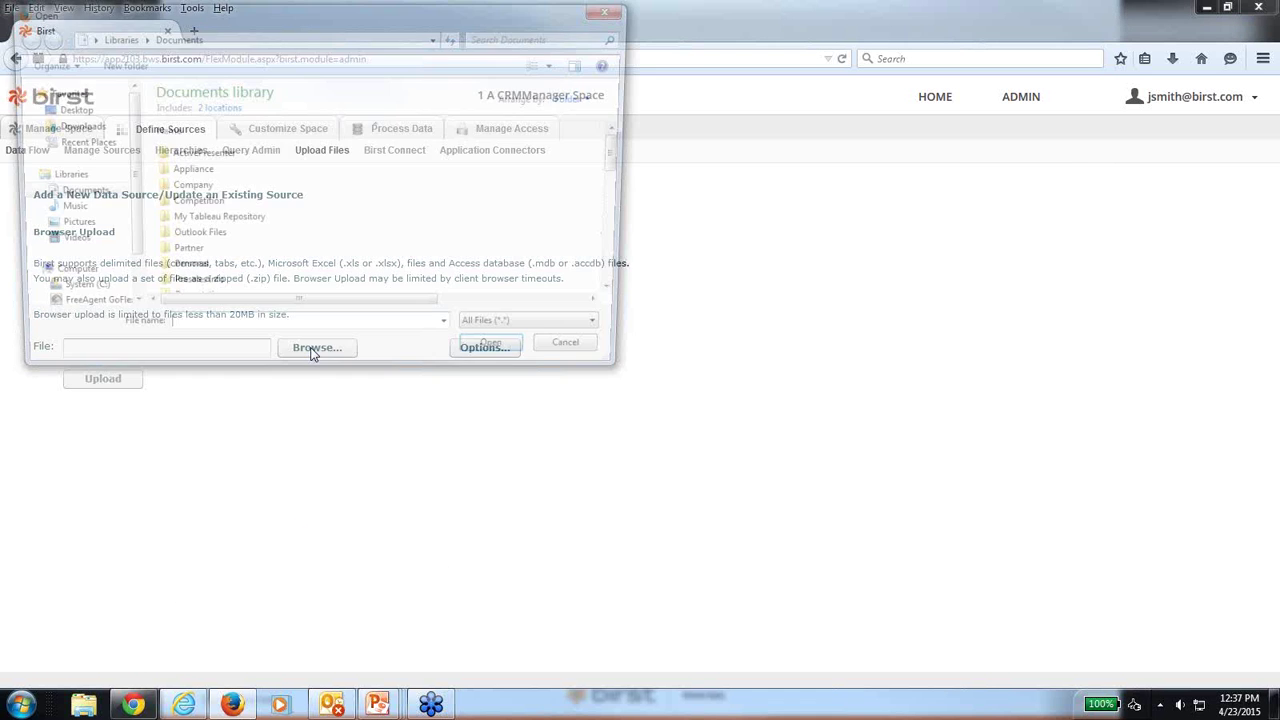
pyautogui.scroll(-8, 450, 160)
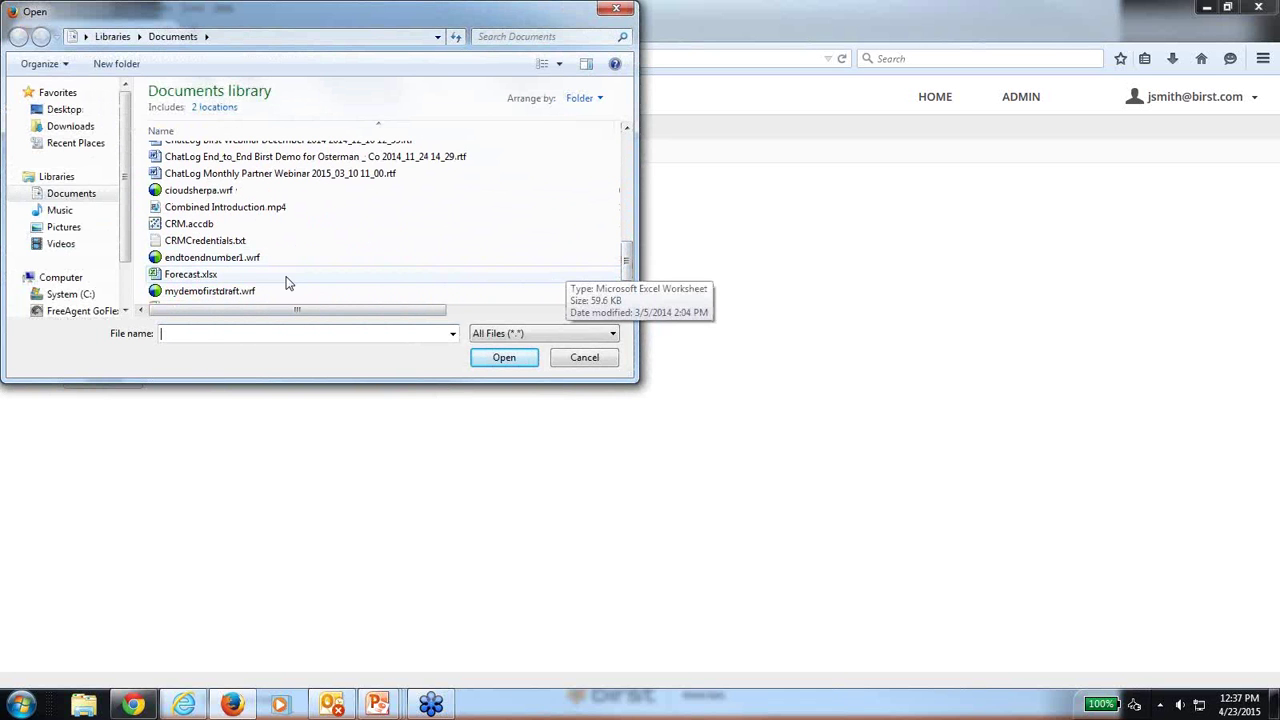
pyautogui.click(205, 278)
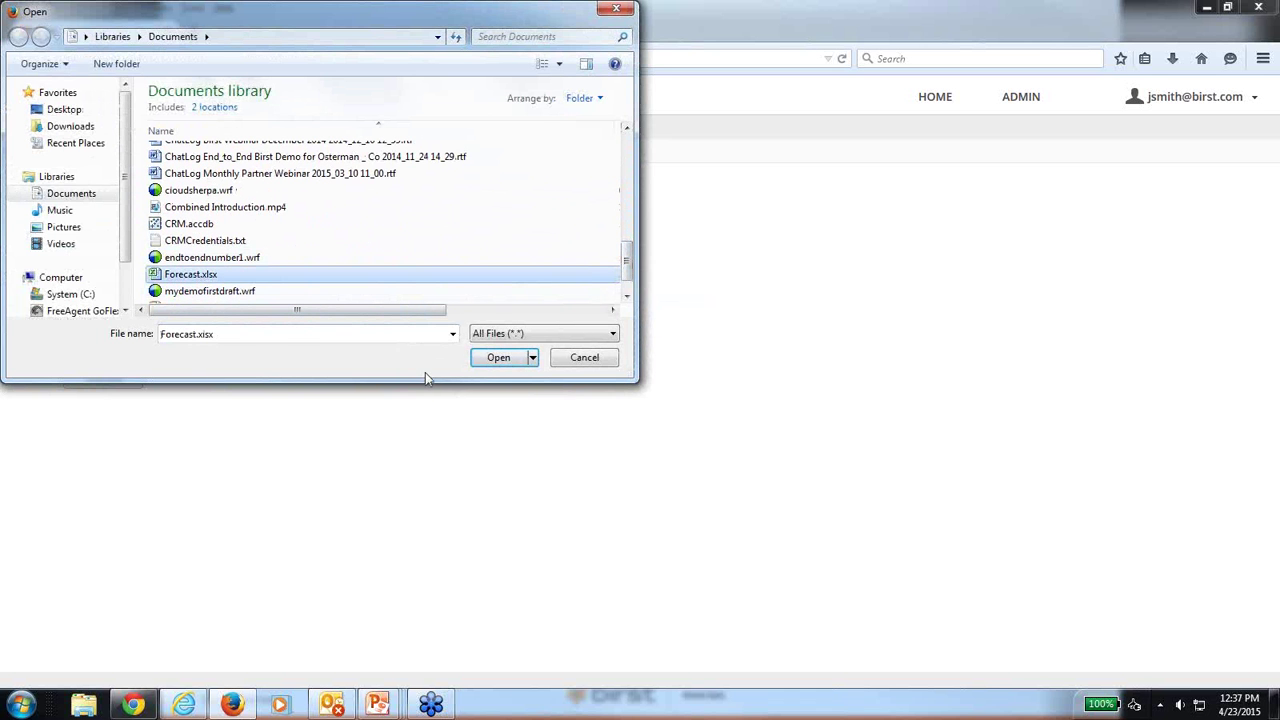
pyautogui.click(500, 360)
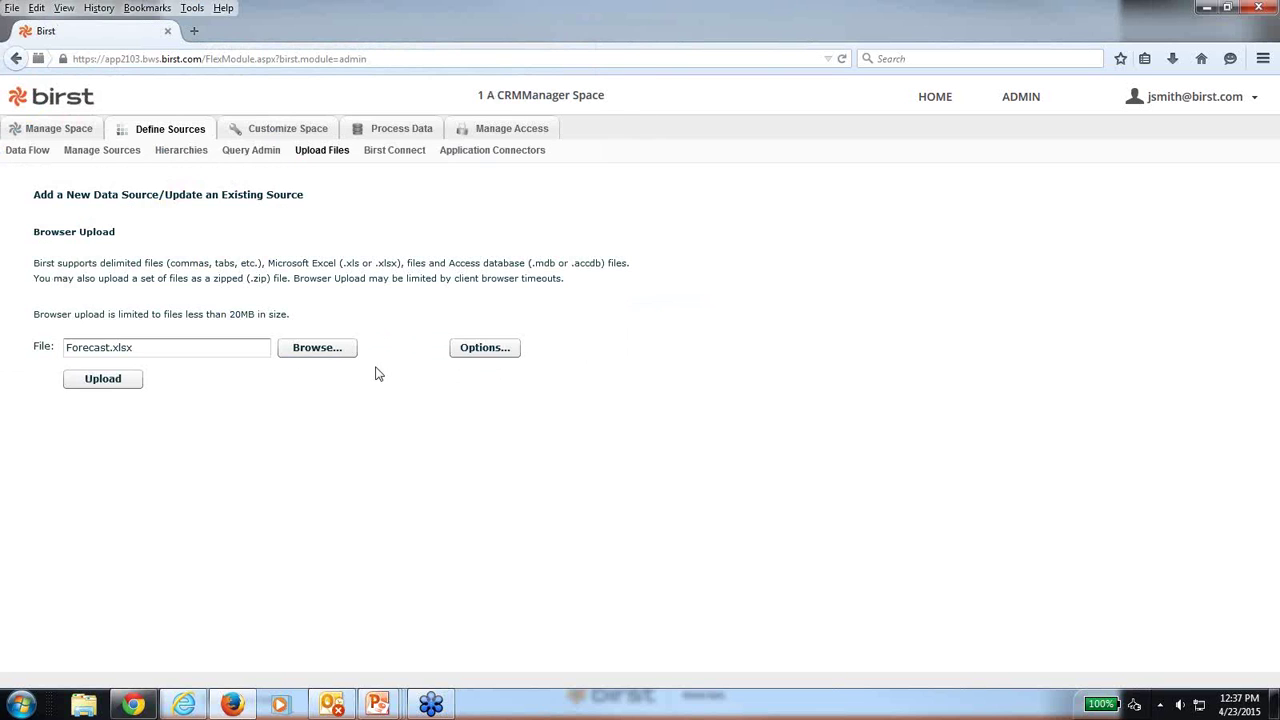
pyautogui.click(102, 385)
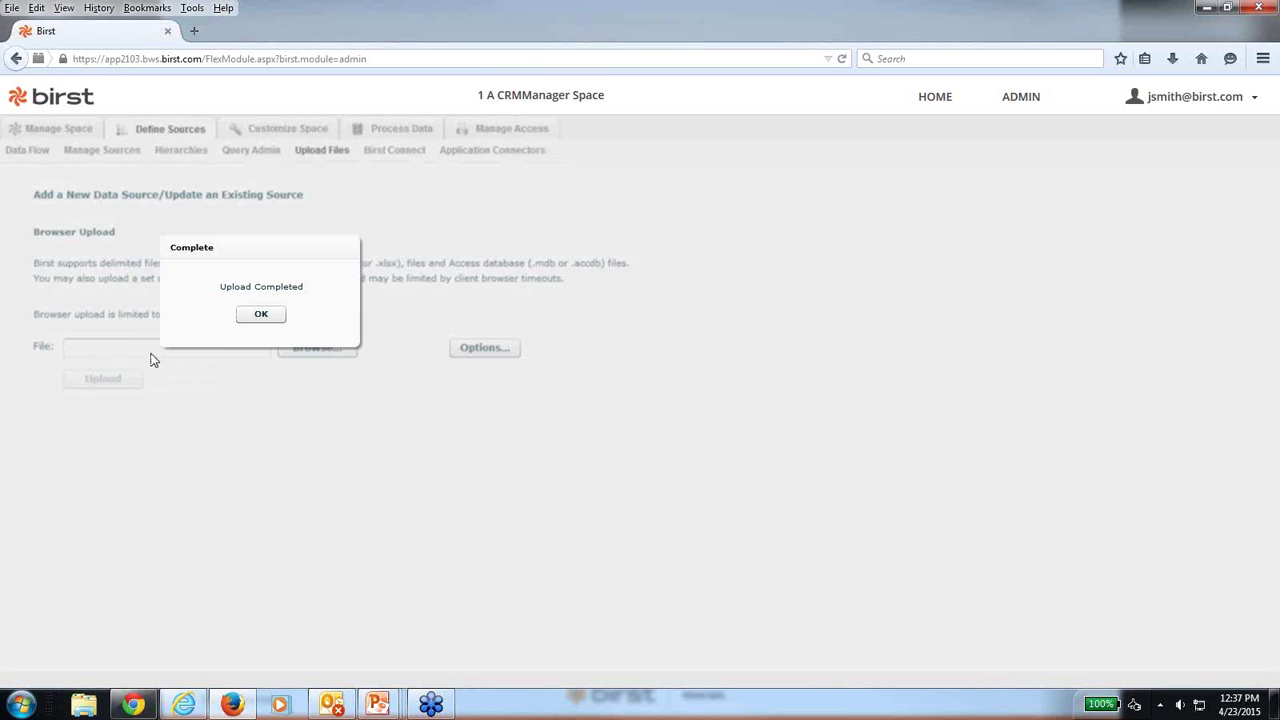
pyautogui.click(252, 318)
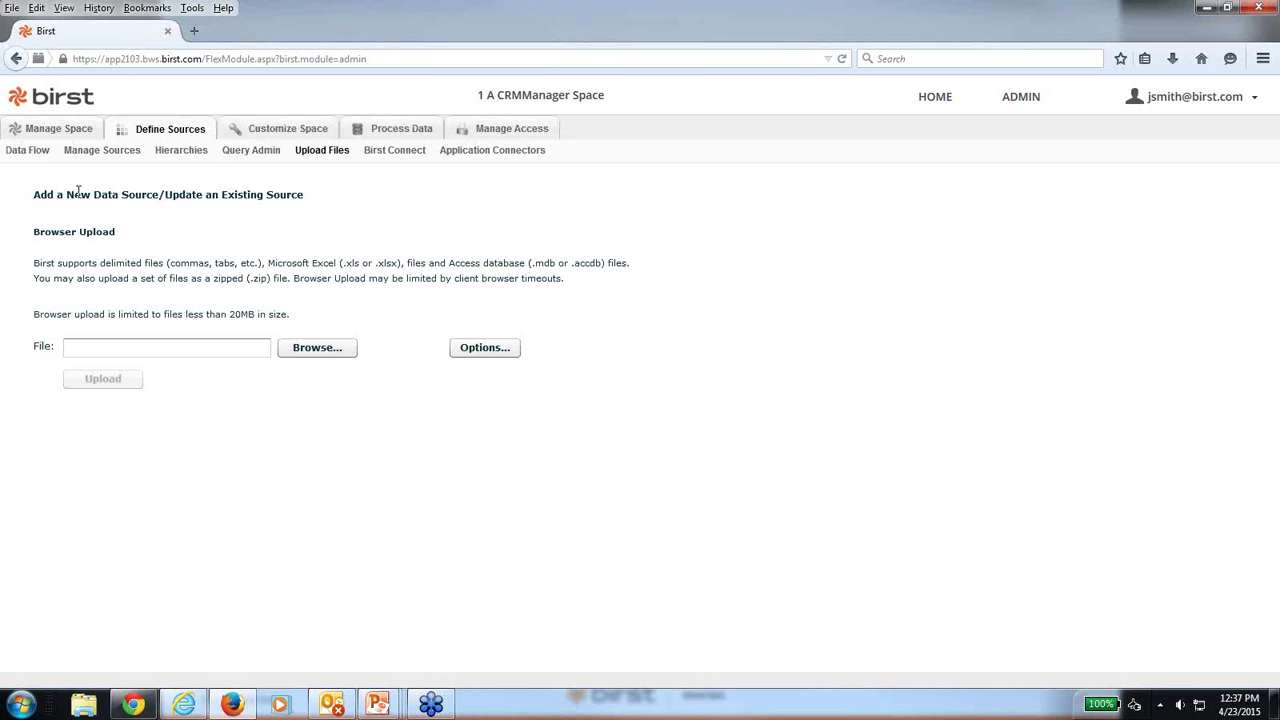
# Place the Forecast source beside AX_Account in the data flow and enable it.
pyautogui.click(27, 150)
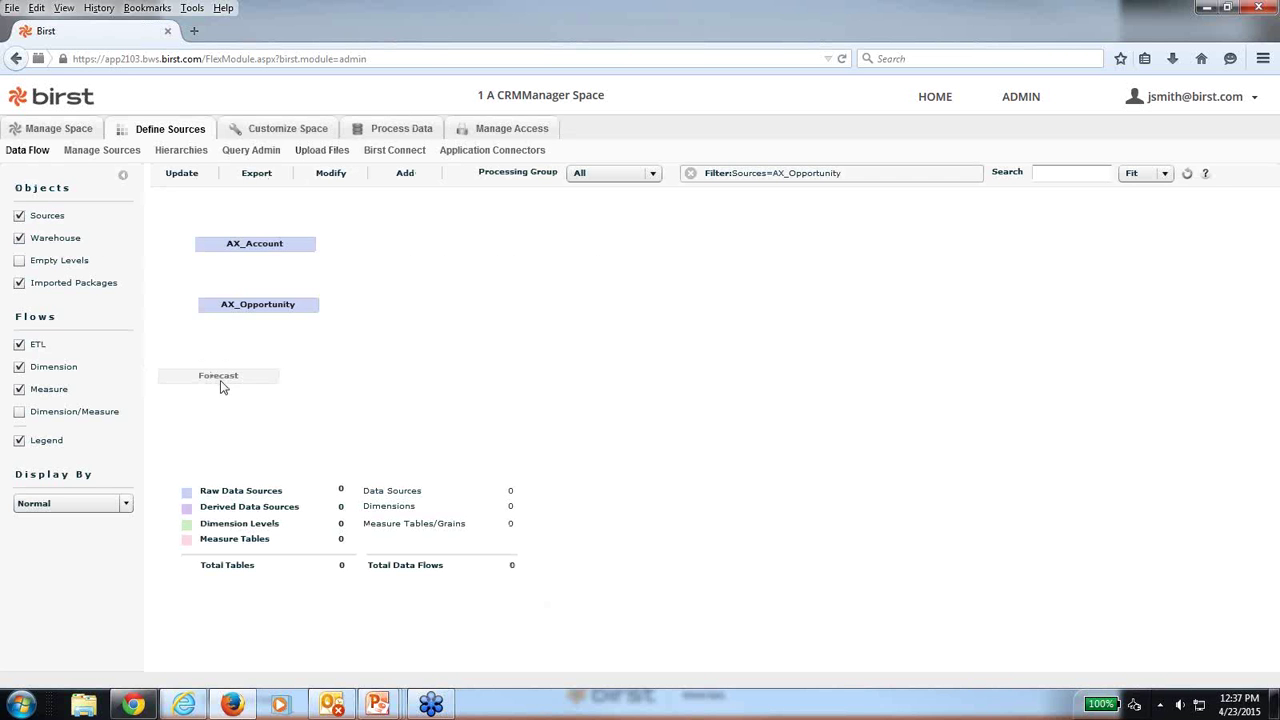
pyautogui.moveTo(223, 380); pyautogui.dragTo(451, 251)
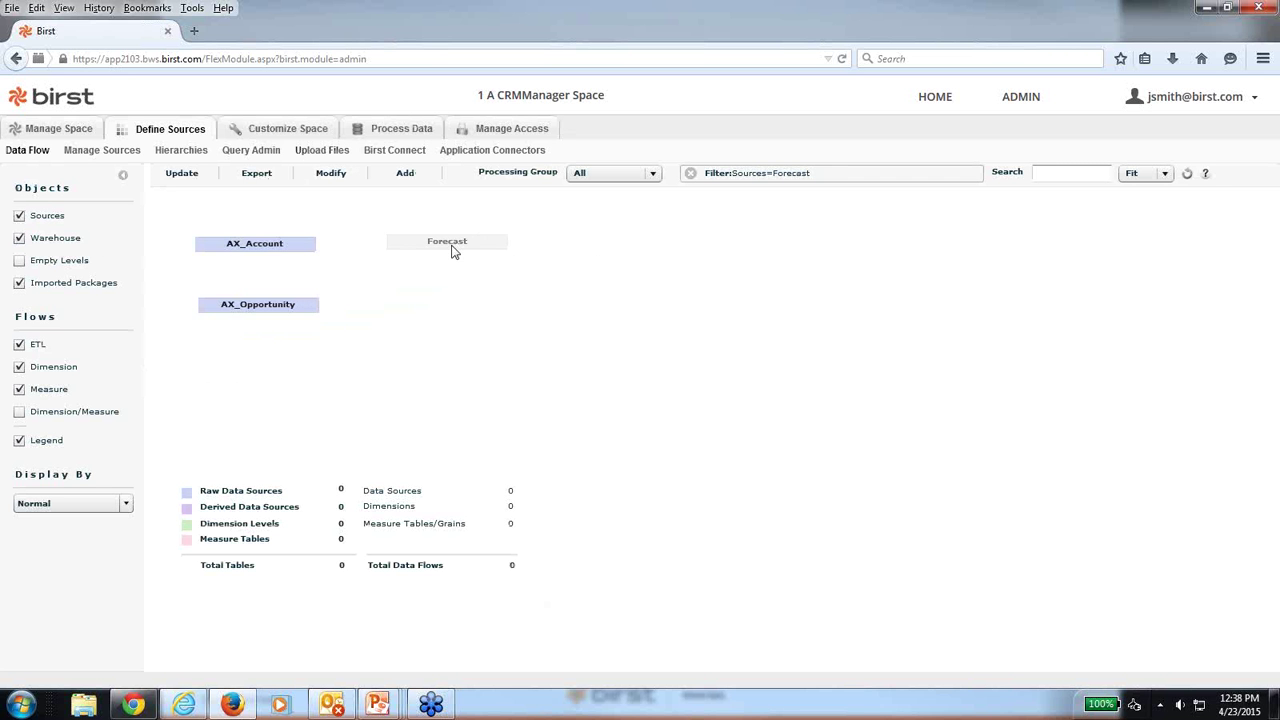
pyautogui.rightClick(452, 246)
pyautogui.click(484, 260)
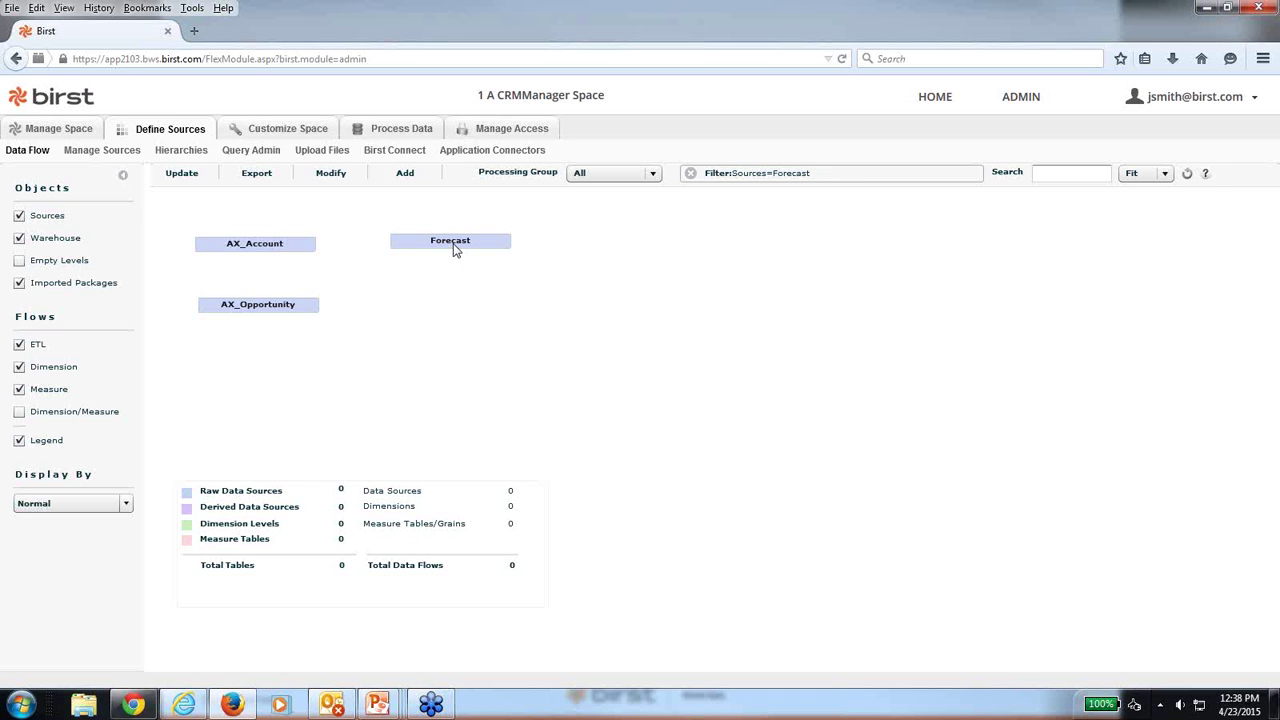
# Join the Forecast source to AX_Account, and join AX_Account to AX_Opportunity.
pyautogui.rightClick(453, 249)
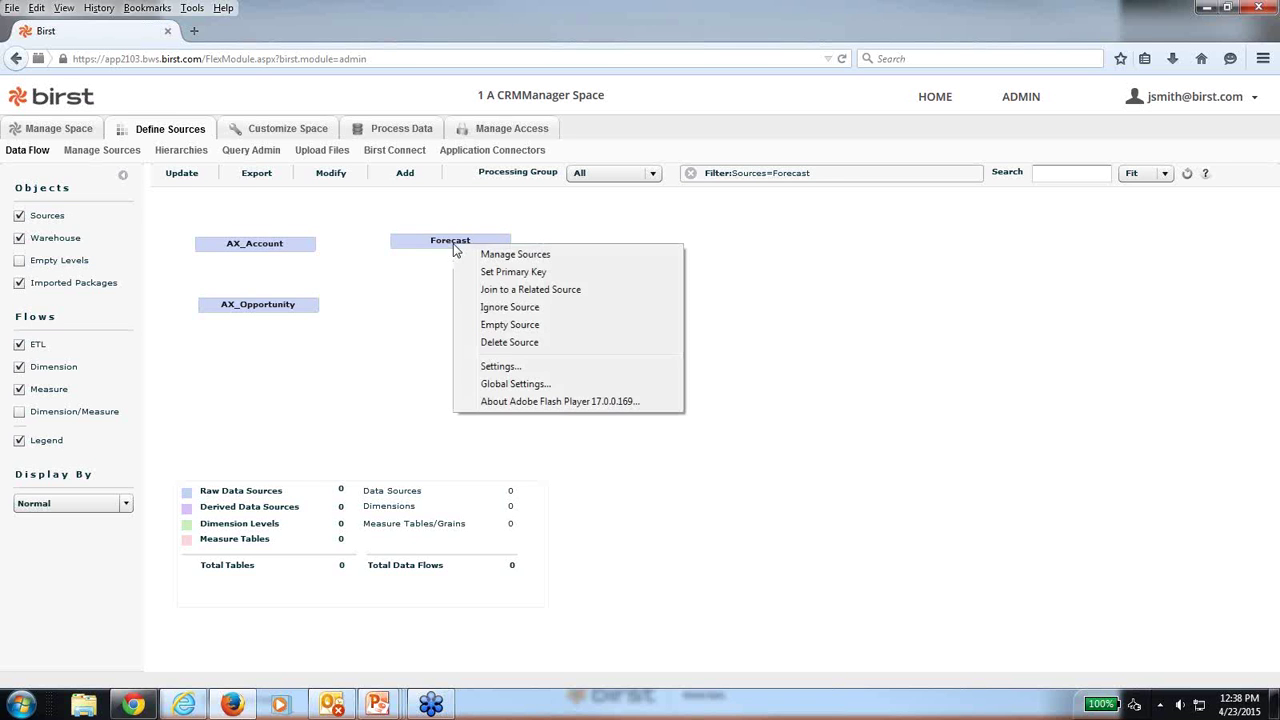
pyautogui.click(505, 292)
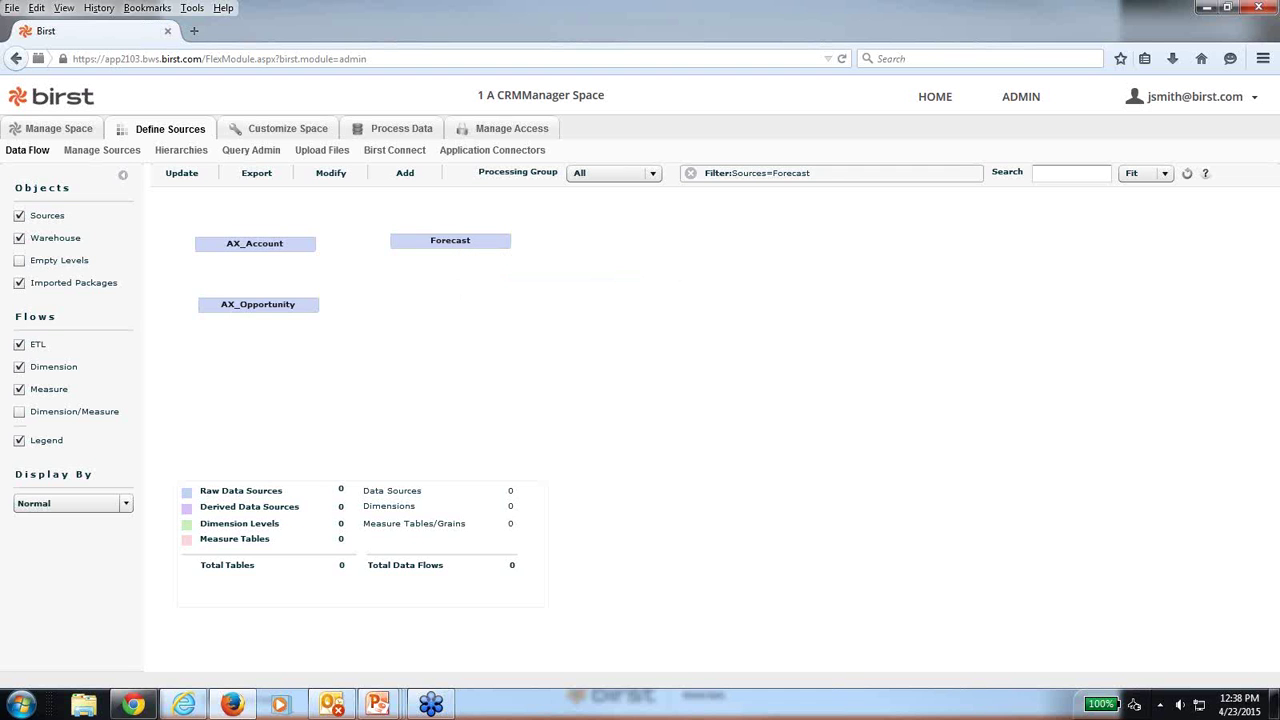
pyautogui.click(279, 252)
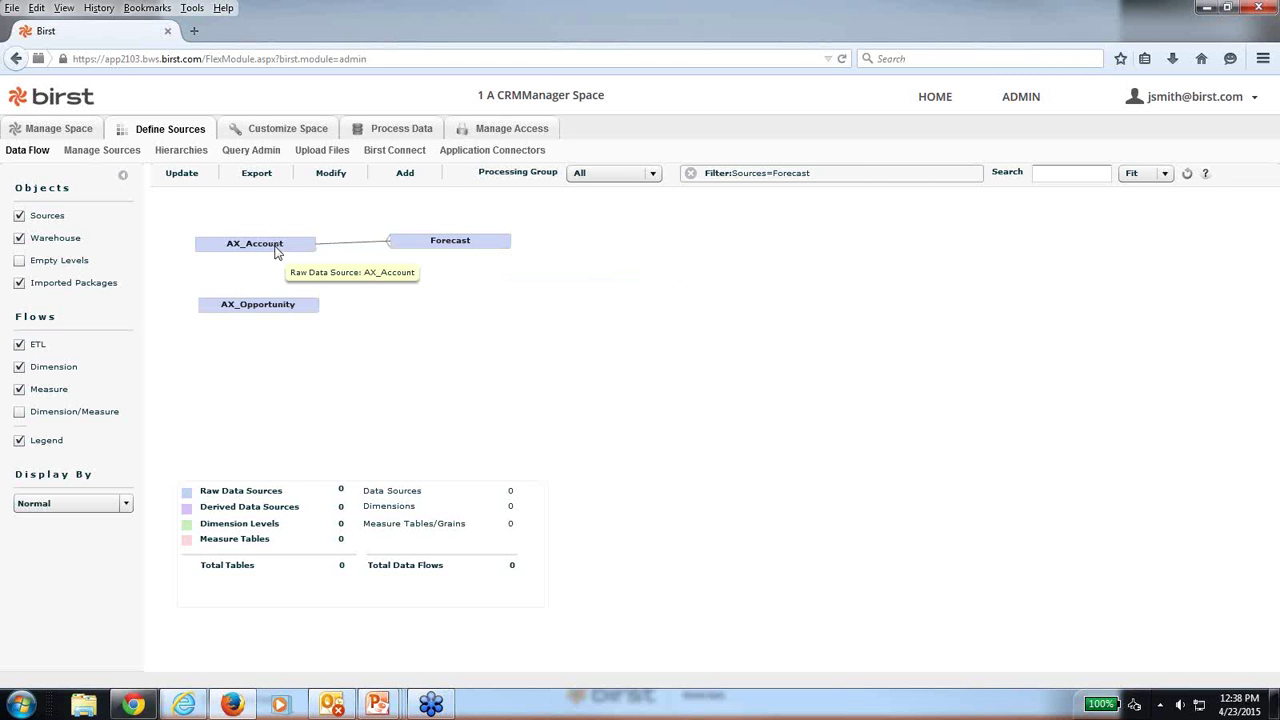
pyautogui.rightClick(277, 252)
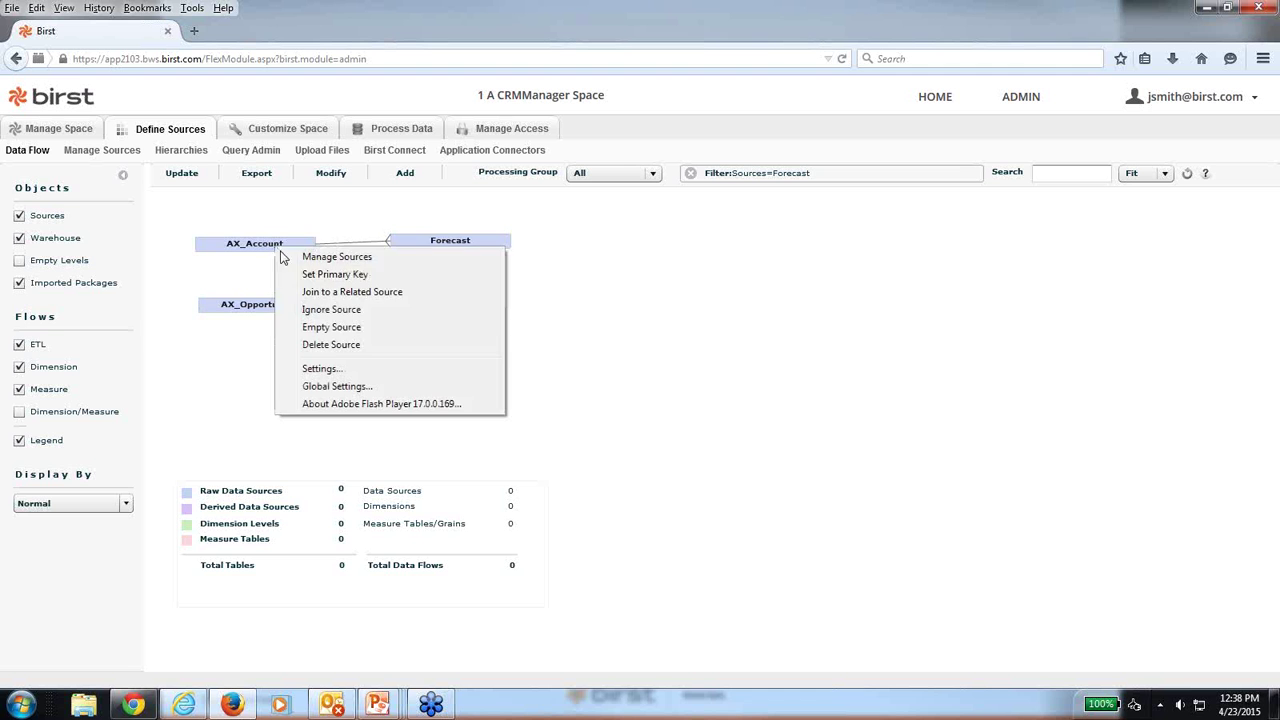
pyautogui.press('Escape')
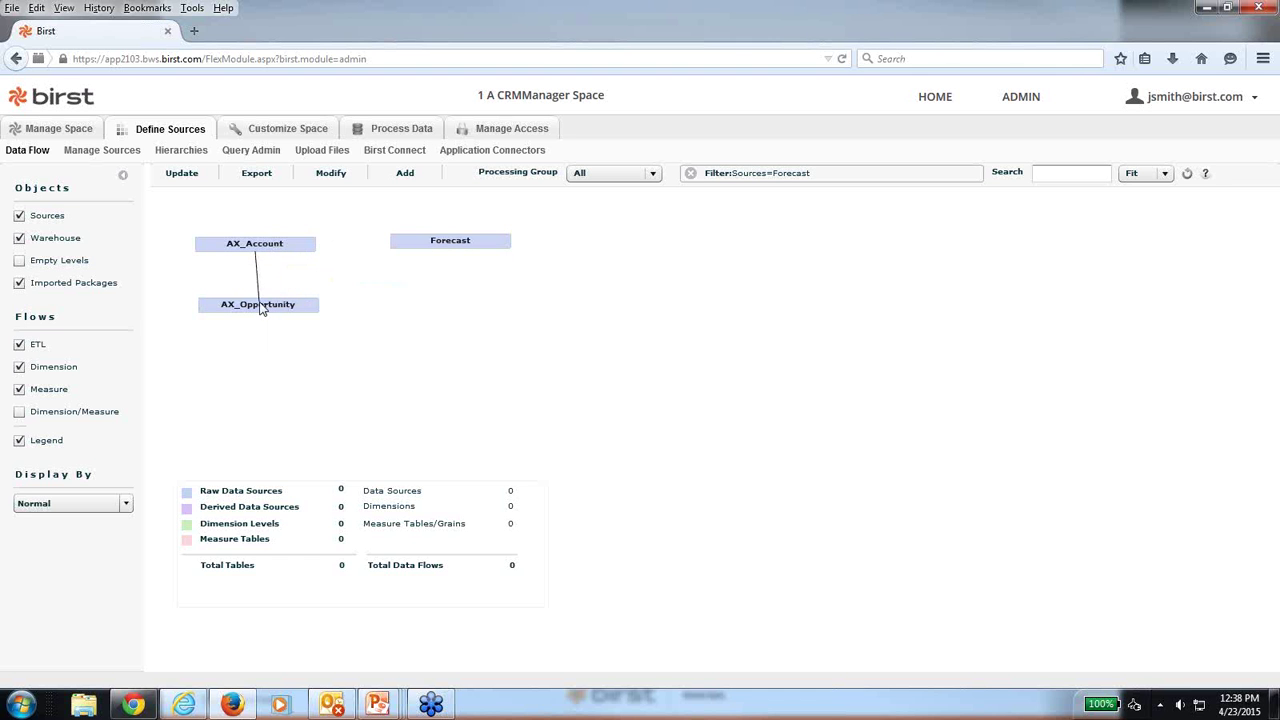
pyautogui.click(262, 305)
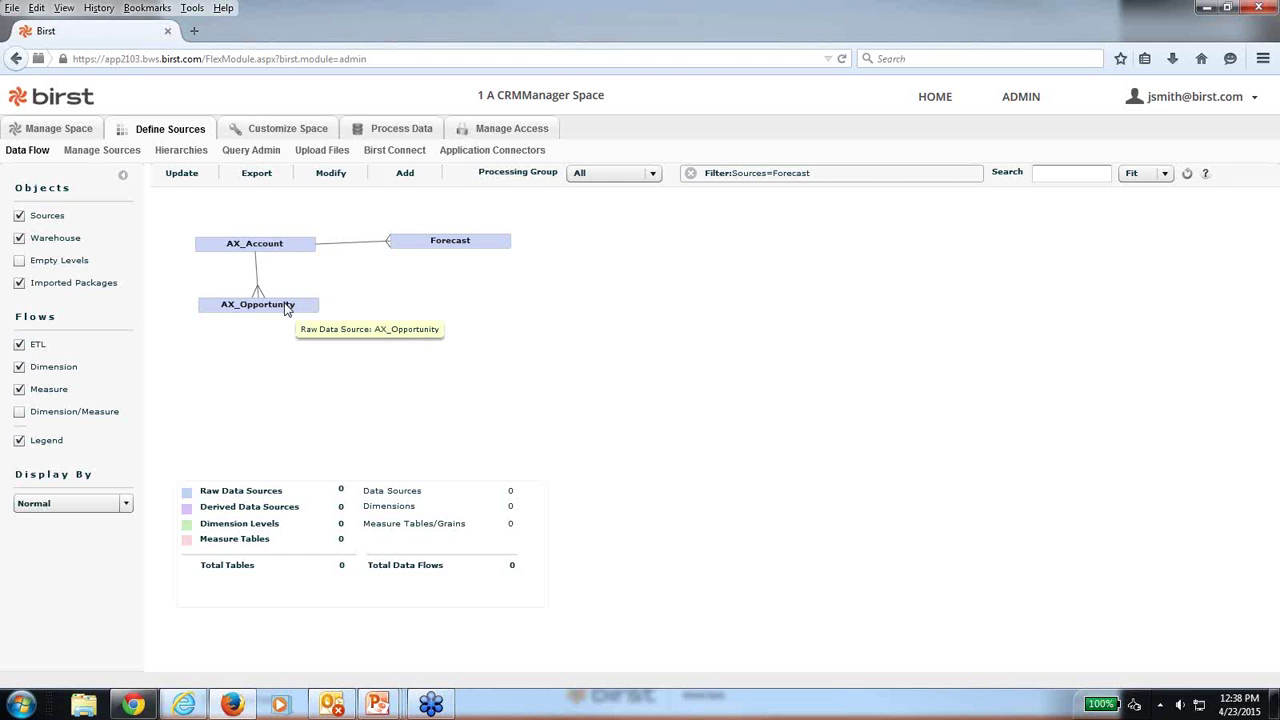
# Space out the joined sources by moving AX_Opportunity further below AX_Account and shifting Forecast slightly away.
pyautogui.moveTo(285, 310); pyautogui.dragTo(275, 337)
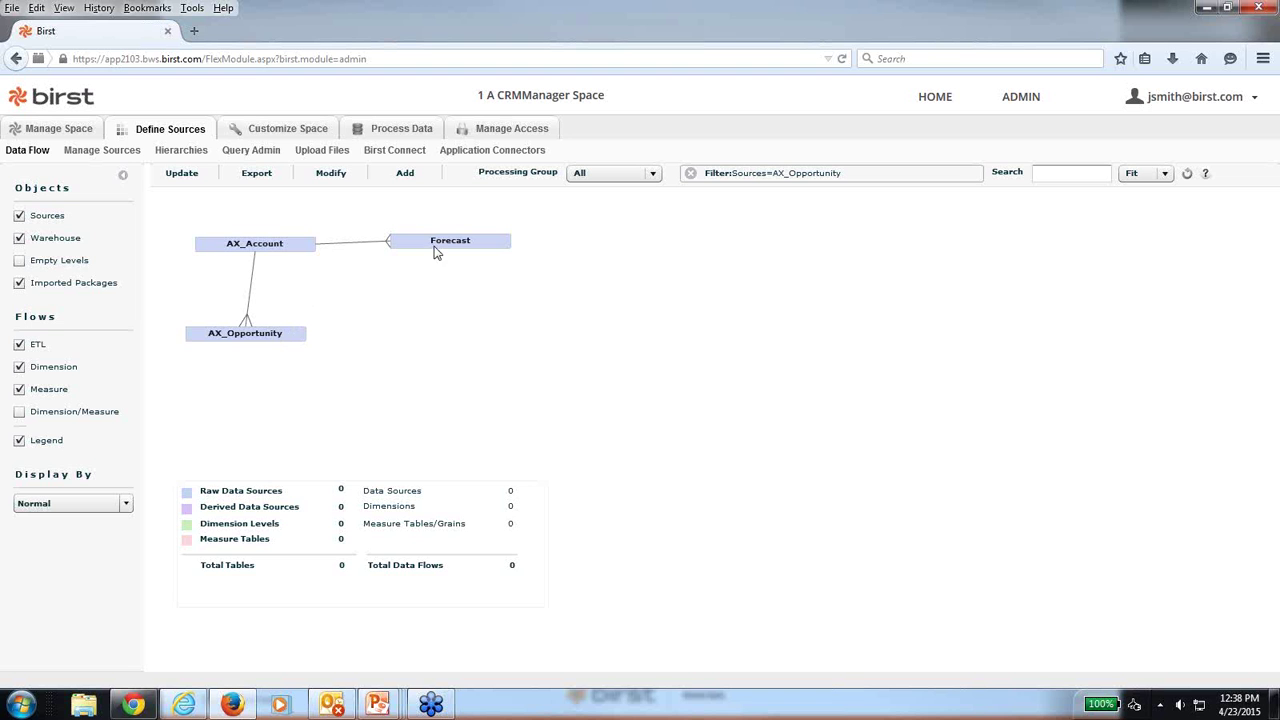
pyautogui.moveTo(441, 252); pyautogui.dragTo(448, 256)
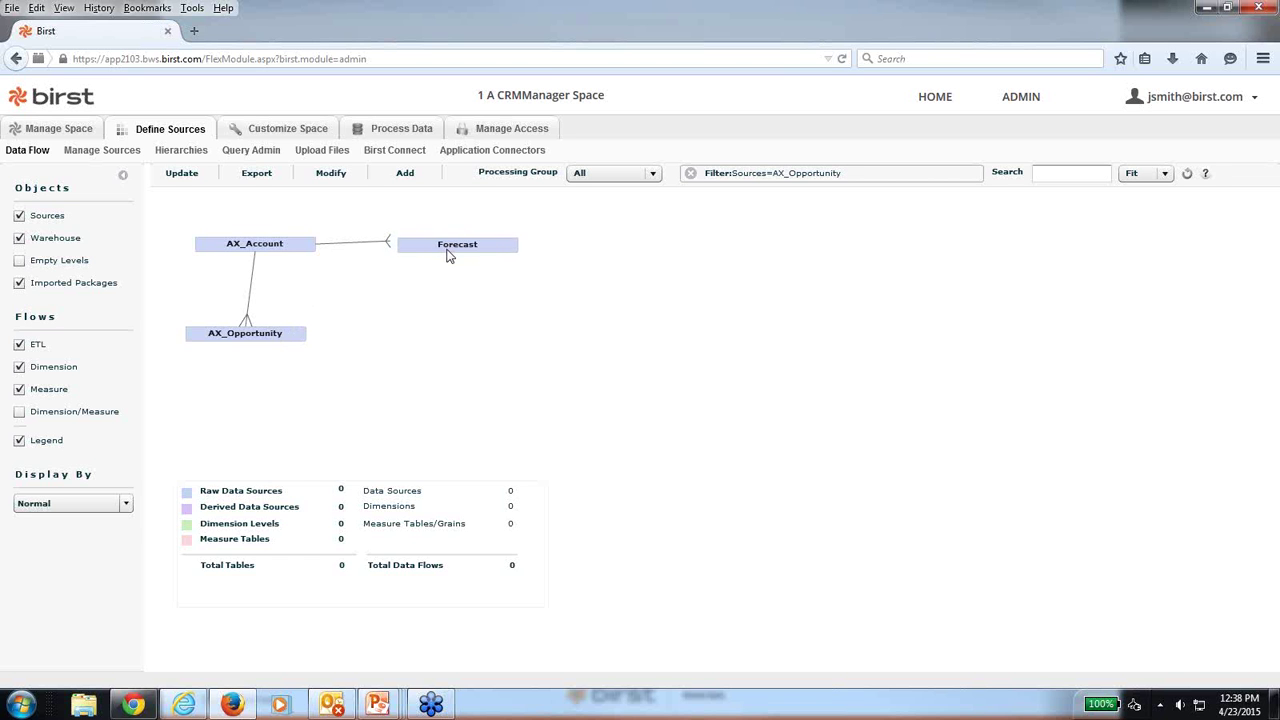
pyautogui.click(447, 255)
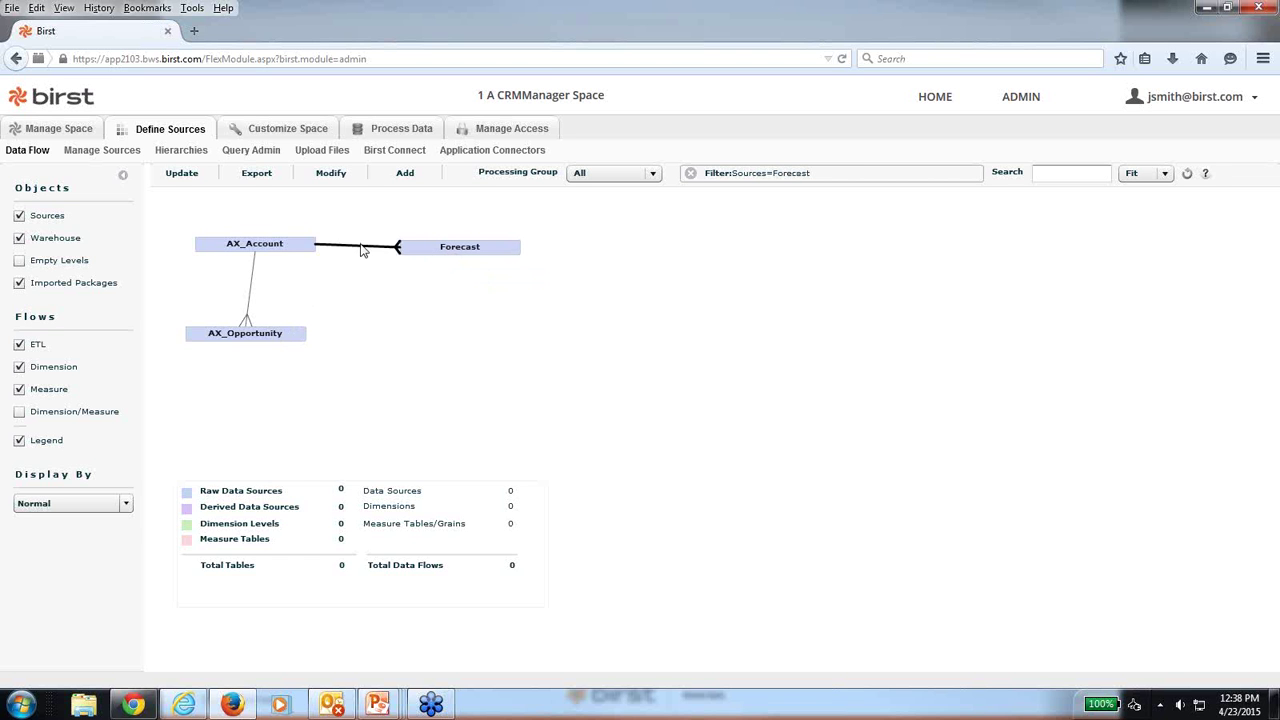
# Update the warehouse model, hide the Dimension and Measure flows, and show the Dimension/Measure flows.
pyautogui.click(184, 183)
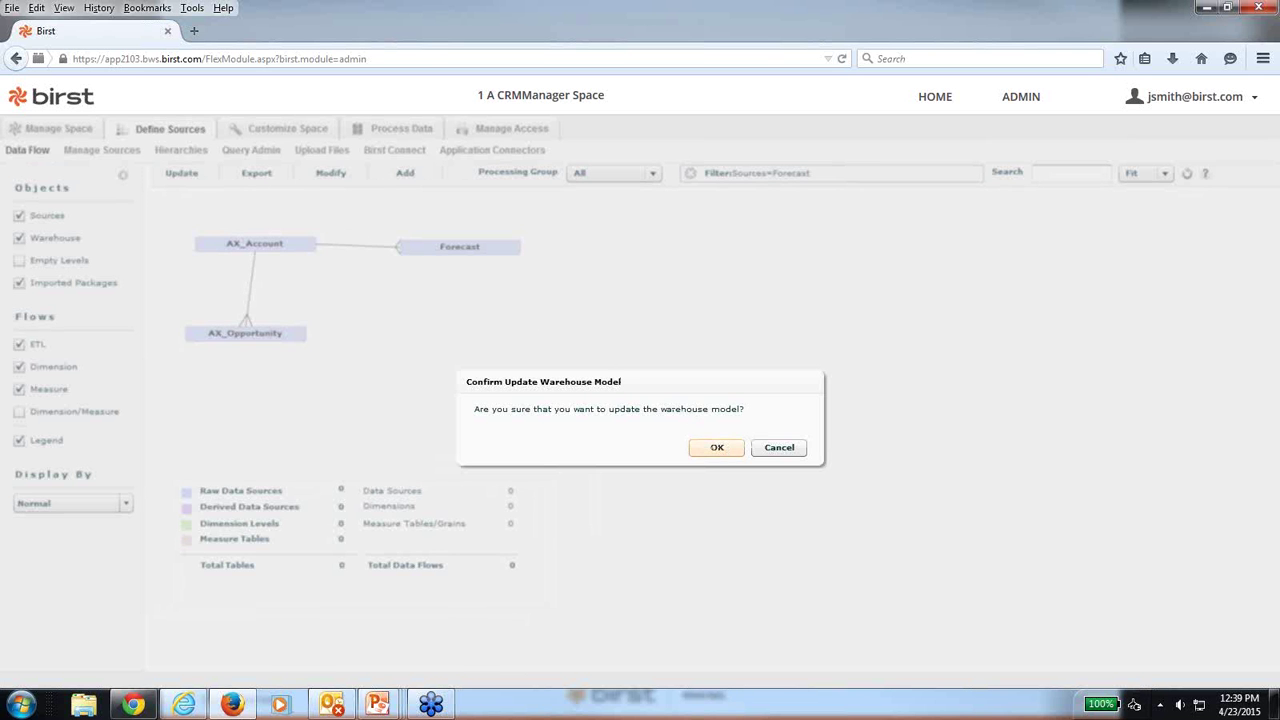
pyautogui.click(717, 445)
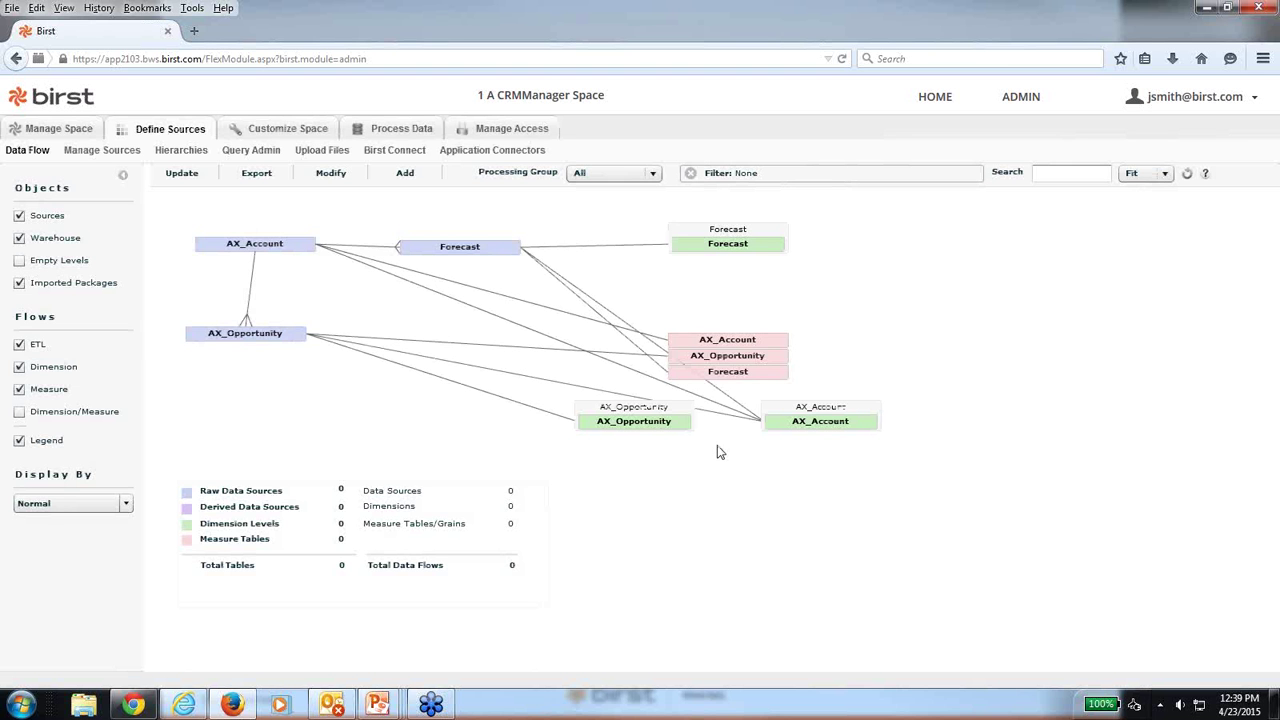
pyautogui.click(19, 367)
pyautogui.click(19, 389)
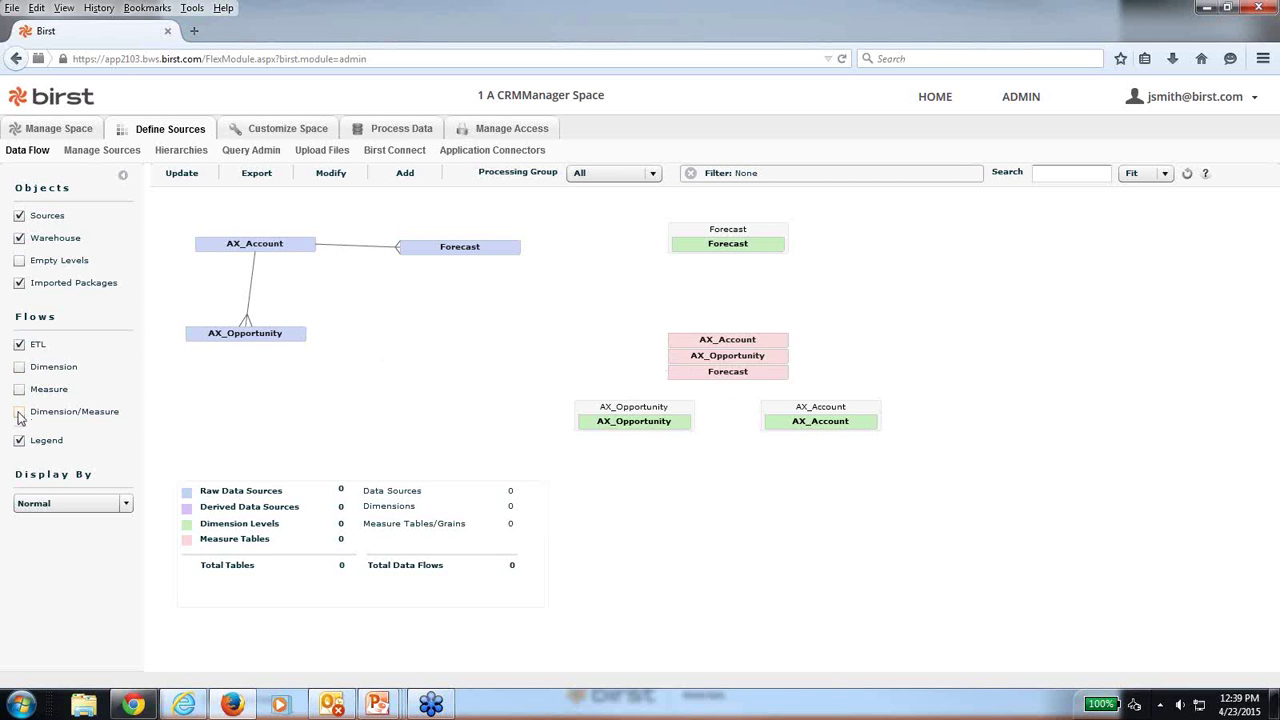
pyautogui.click(19, 412)
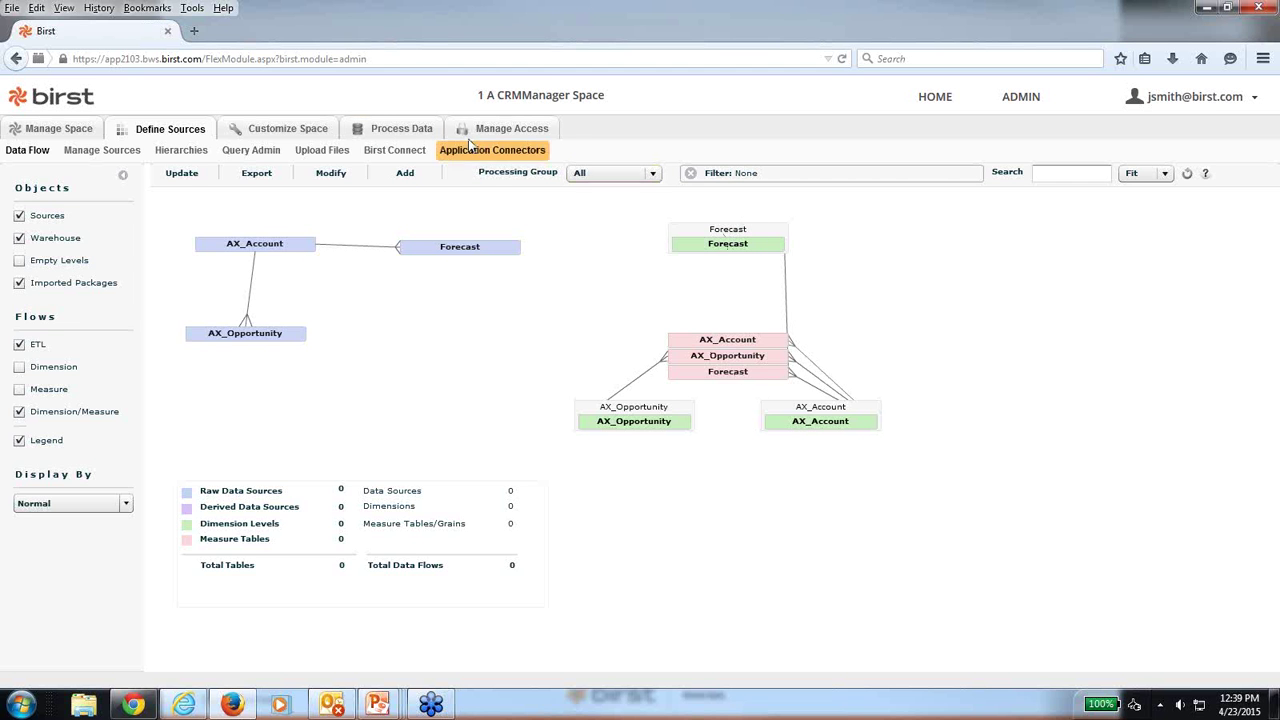
# Process the space's data for all processing groups with the snapshot date 04/23/2015.
pyautogui.click(405, 129)
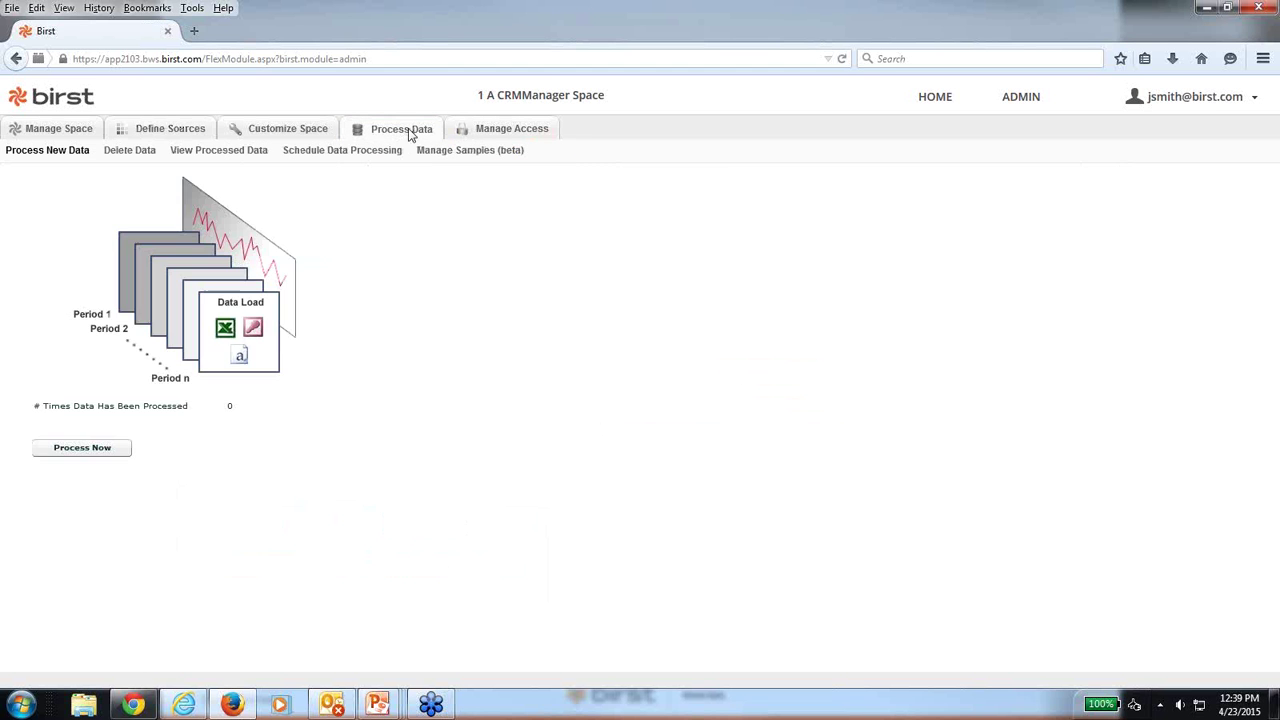
pyautogui.click(82, 449)
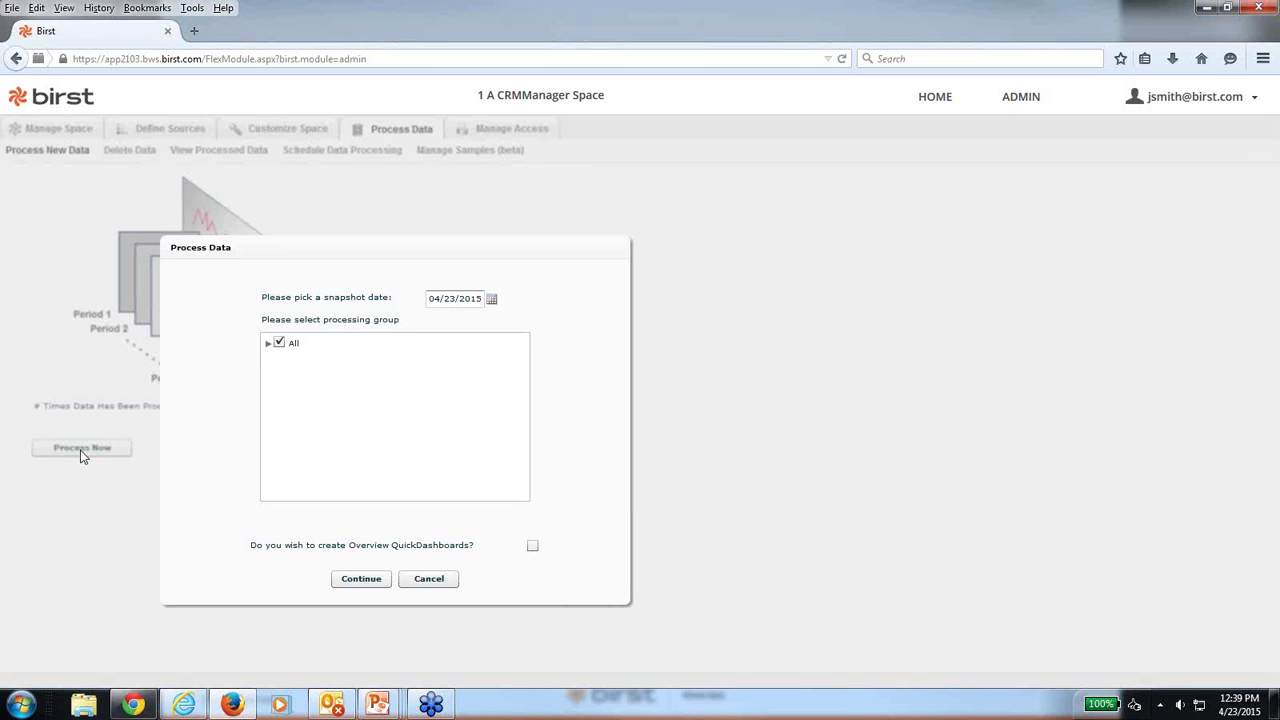
pyautogui.click(360, 584)
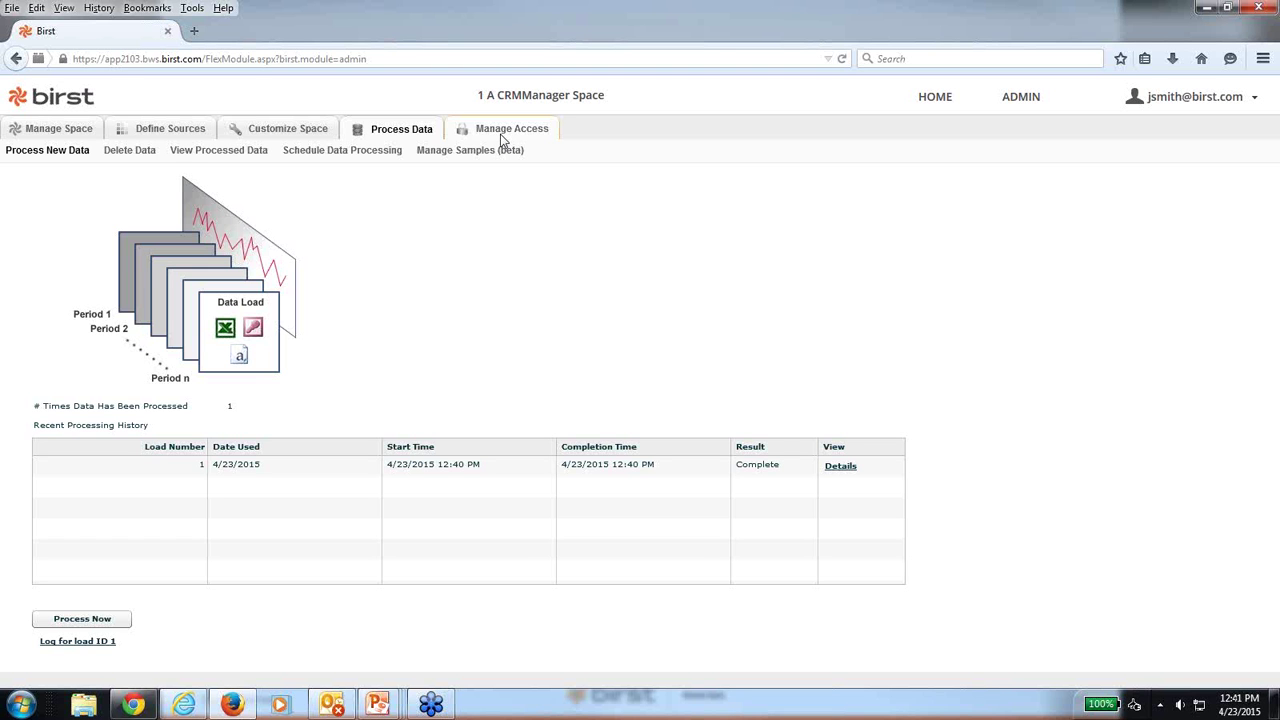
# Revisit the data flow model, and examine the modules offered for 1 A CRMManager Space on the home page.
pyautogui.click(146, 134)
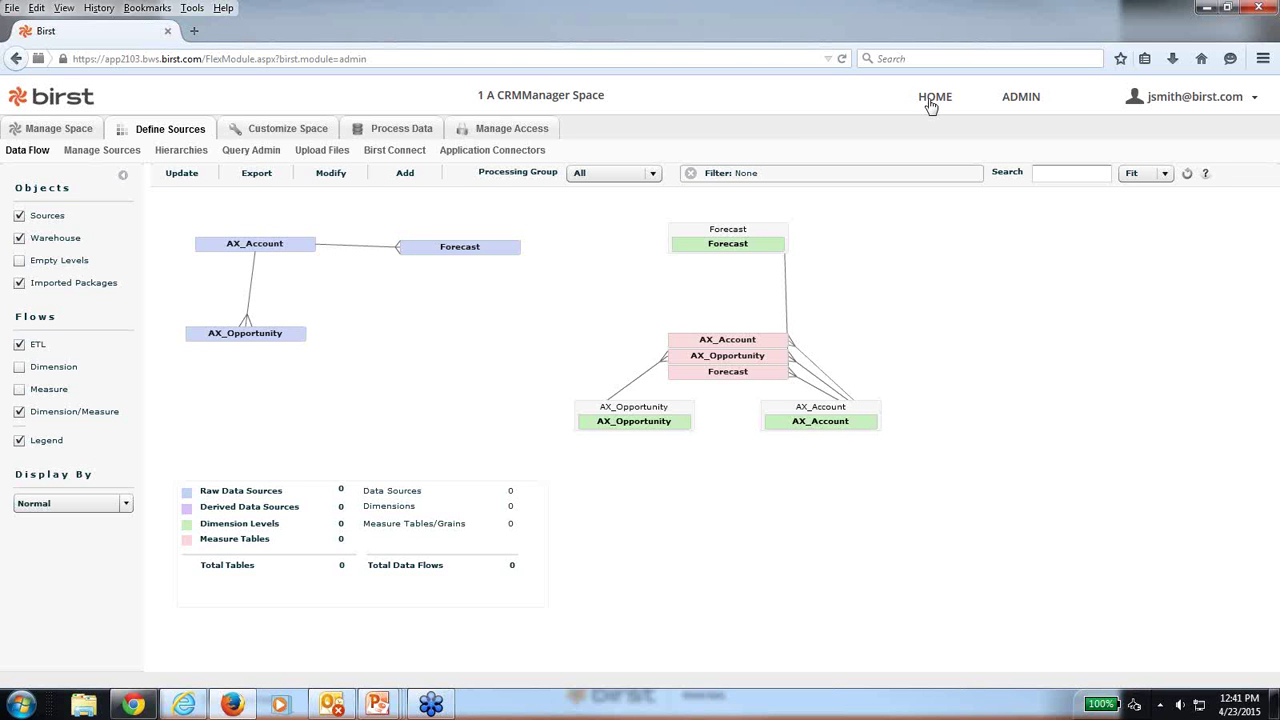
pyautogui.click(931, 104)
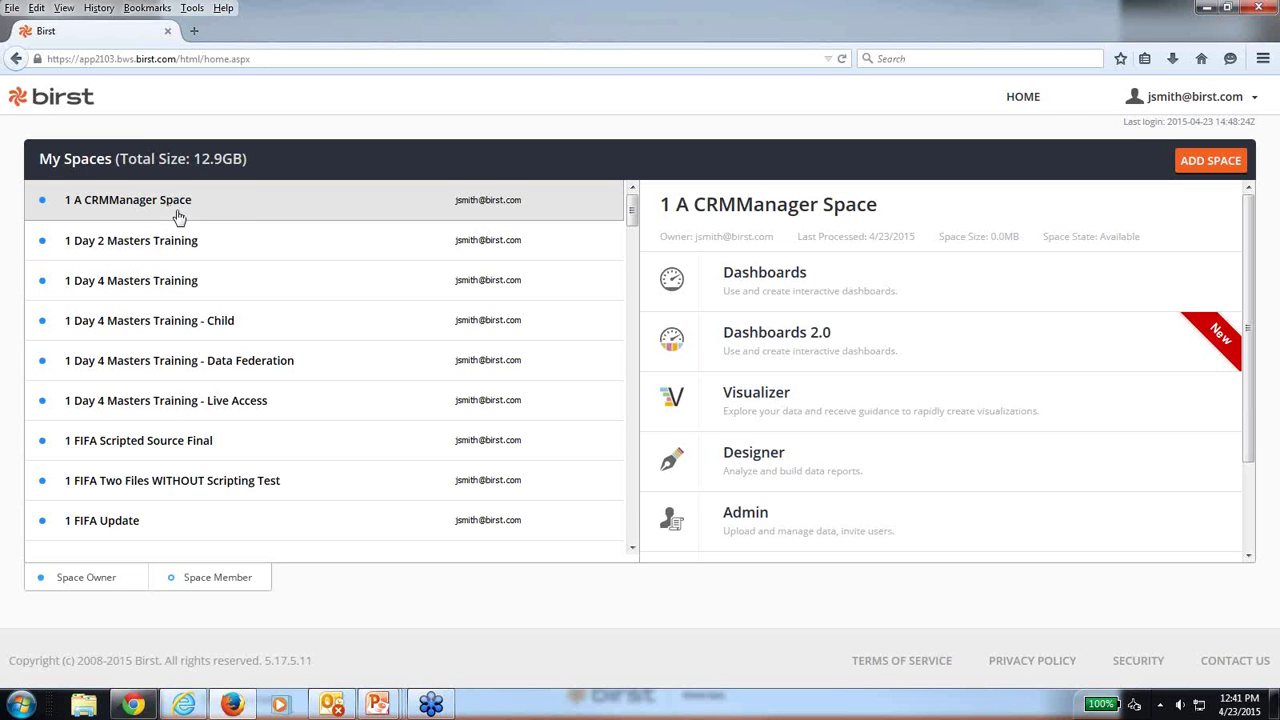
pyautogui.click(248, 213)
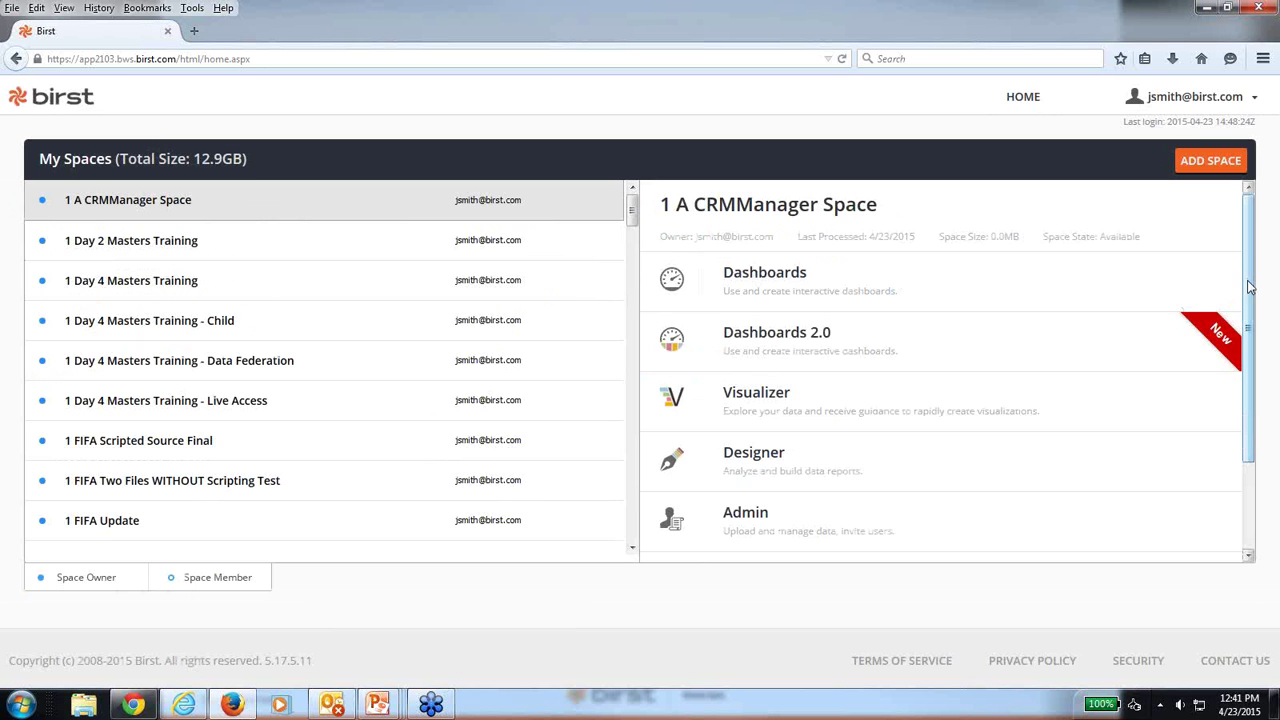
pyautogui.scroll(-2, 1248, 288)
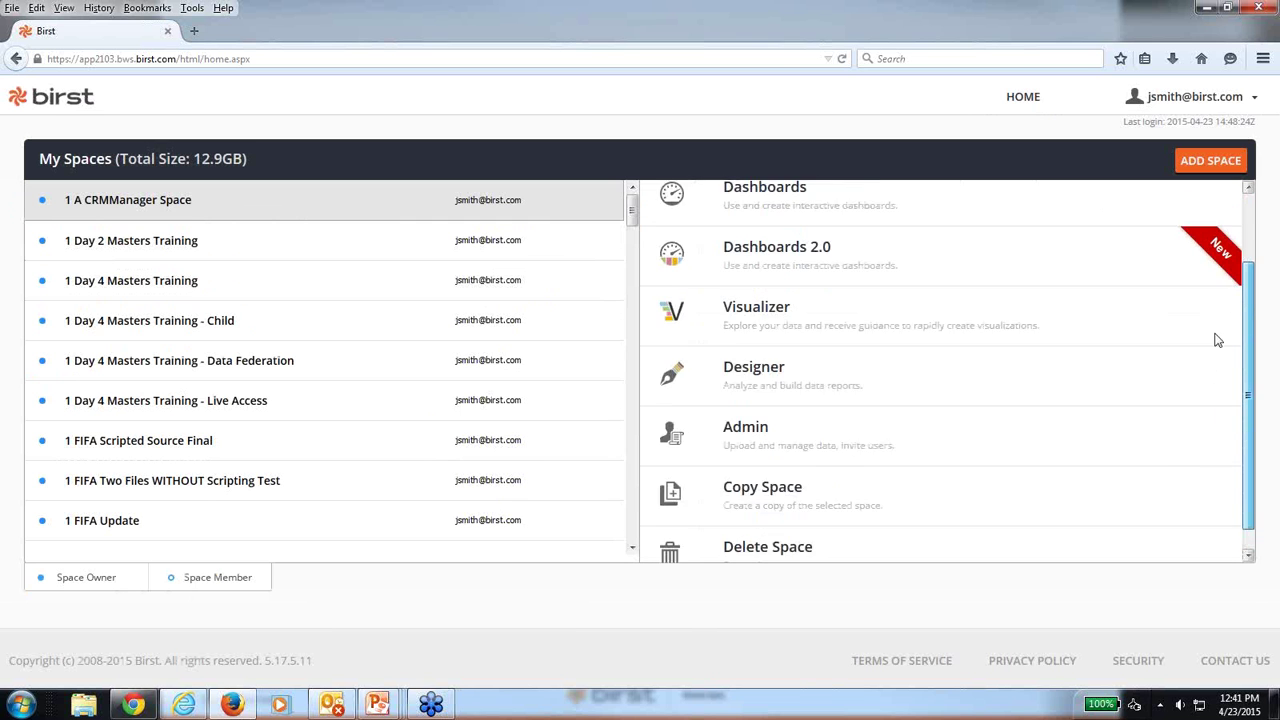
# Start a new dashboard in the CRM space's Dashboards 2.0 and title it "A CRM Manager Demo Dashboard".
pyautogui.scroll(2, 1215, 310)
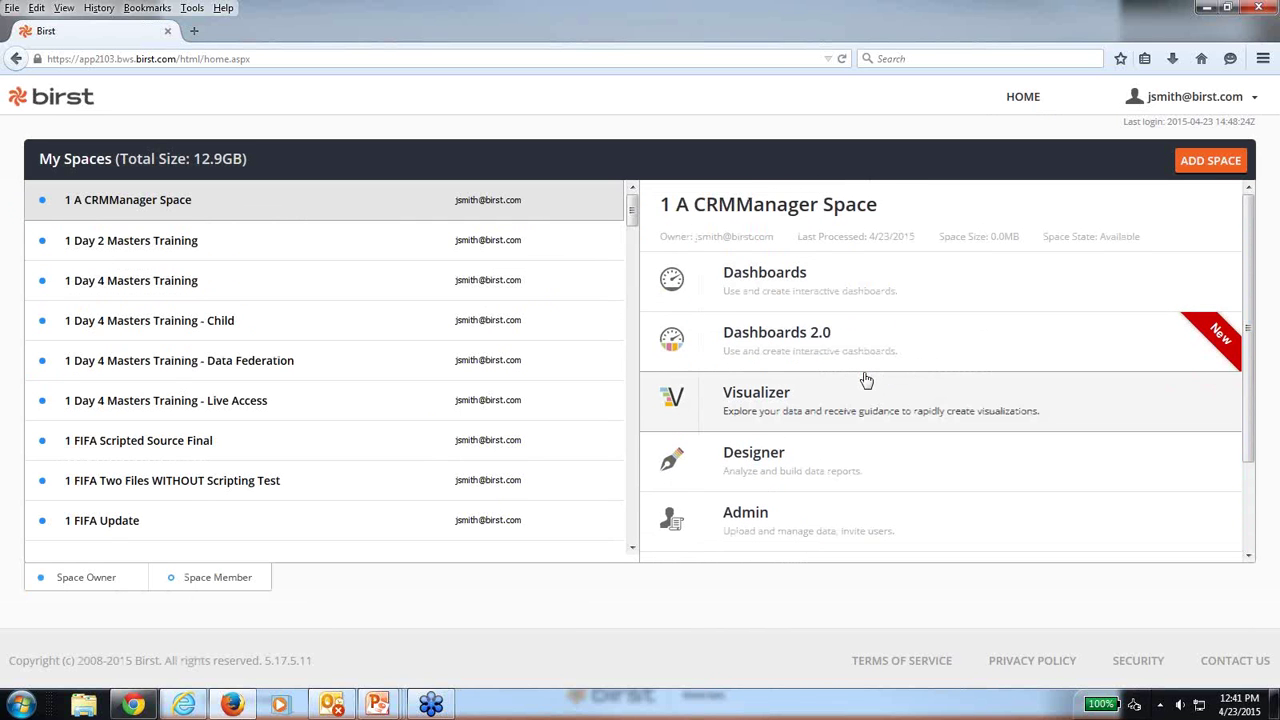
pyautogui.click(800, 344)
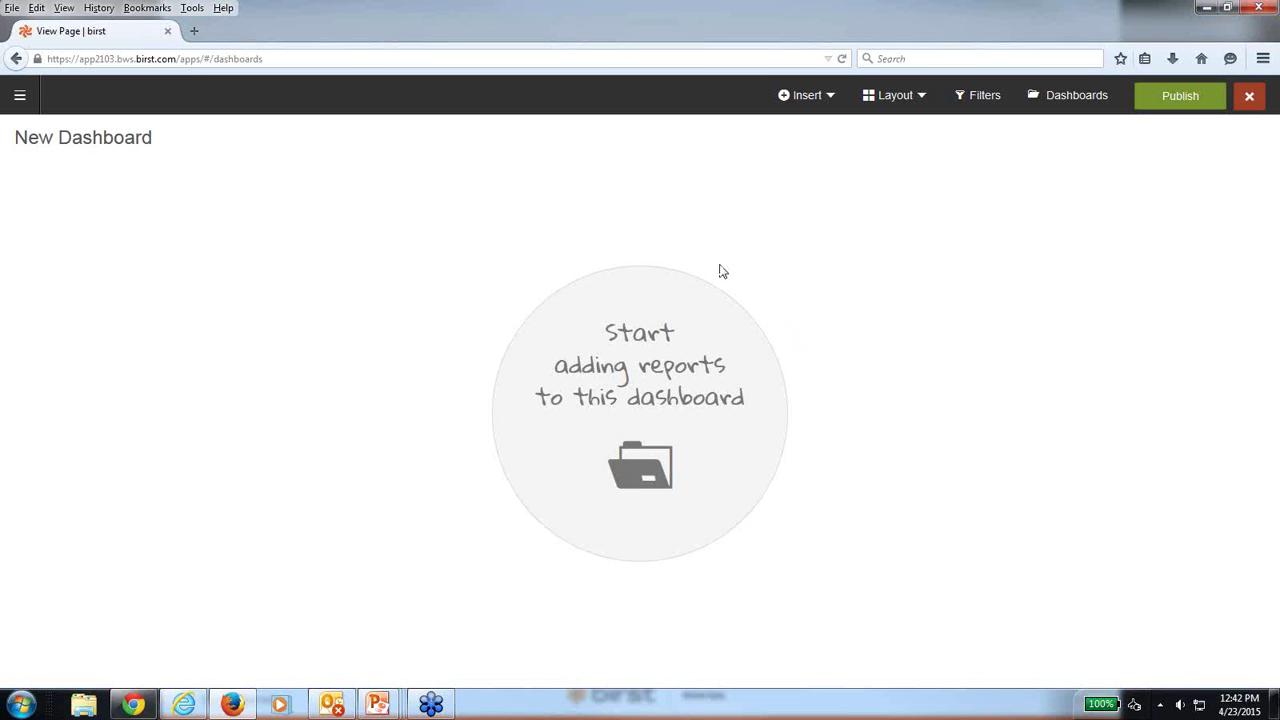
pyautogui.click(152, 145)
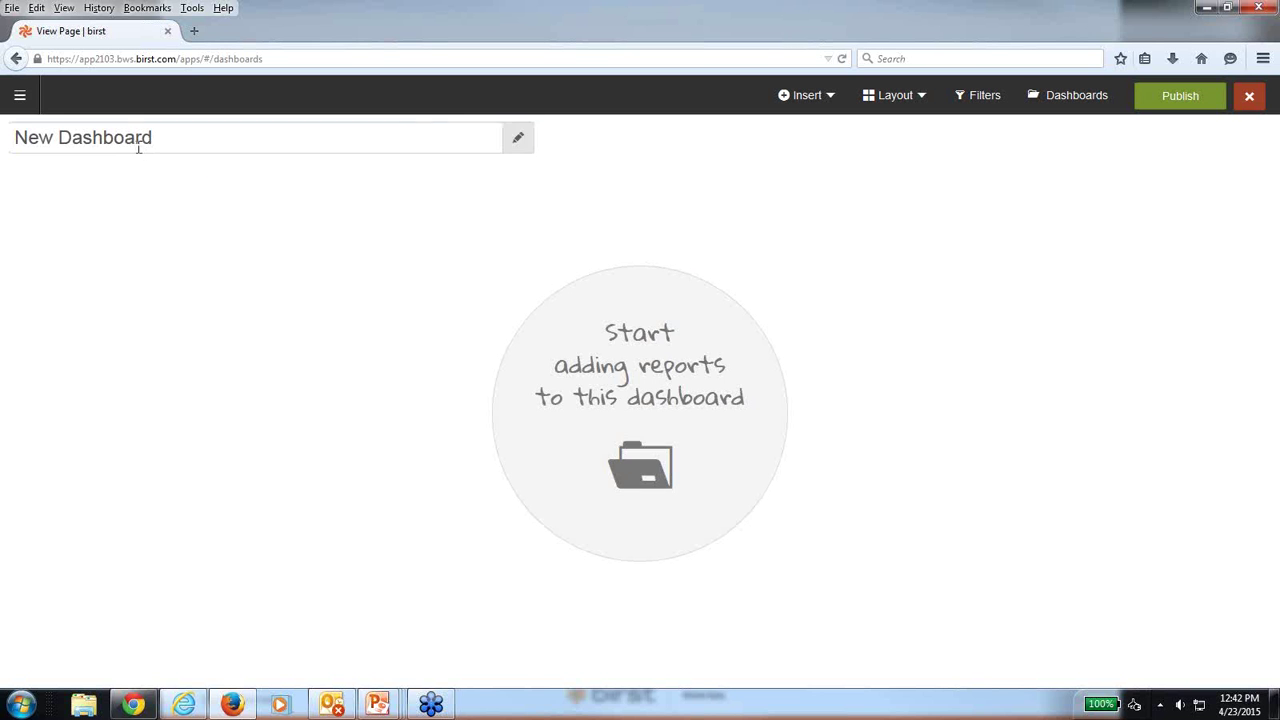
pyautogui.moveTo(152, 142); pyautogui.dragTo(12, 138)
pyautogui.write('A')
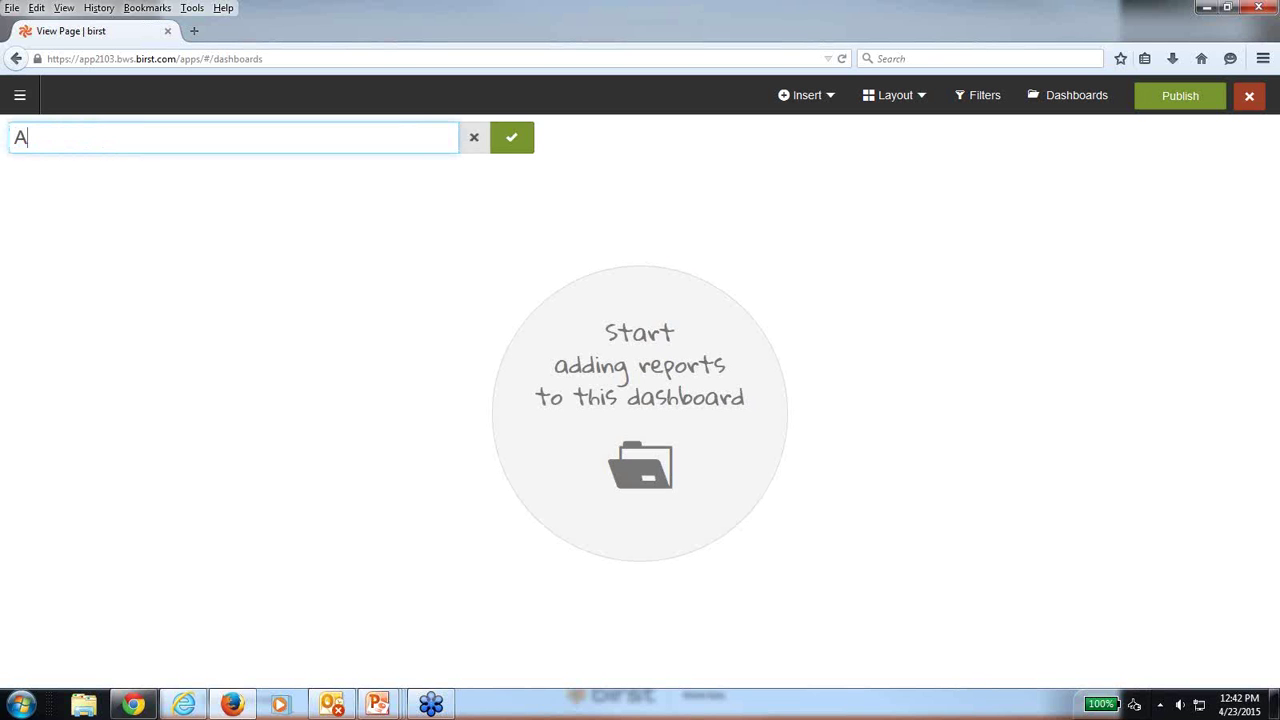
pyautogui.write(' CRM Manage')
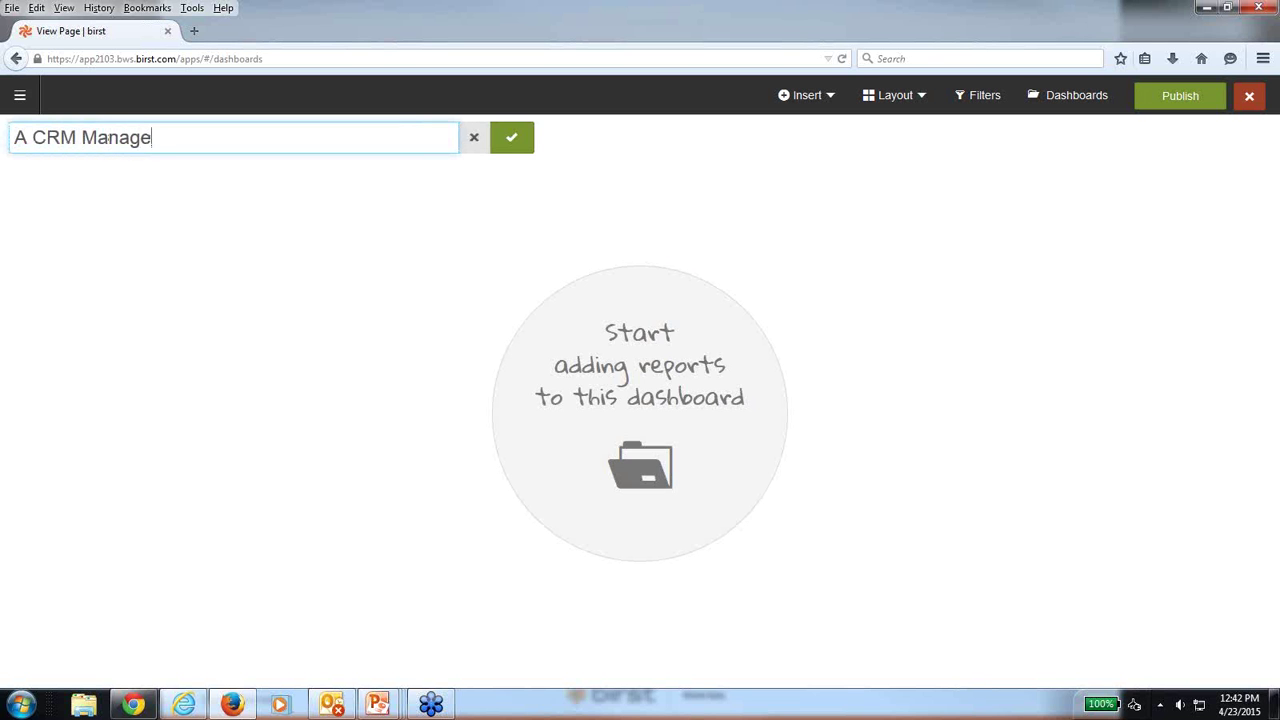
pyautogui.write('r Demo Dashboard')
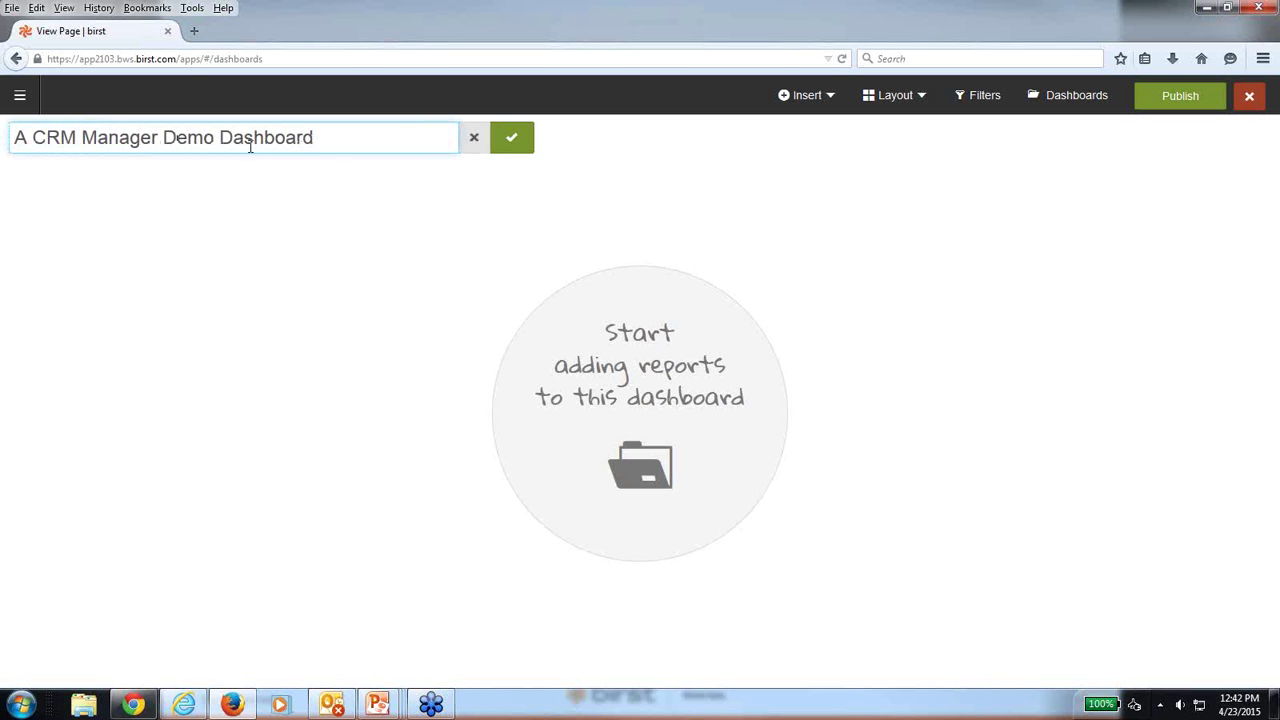
pyautogui.click(521, 153)
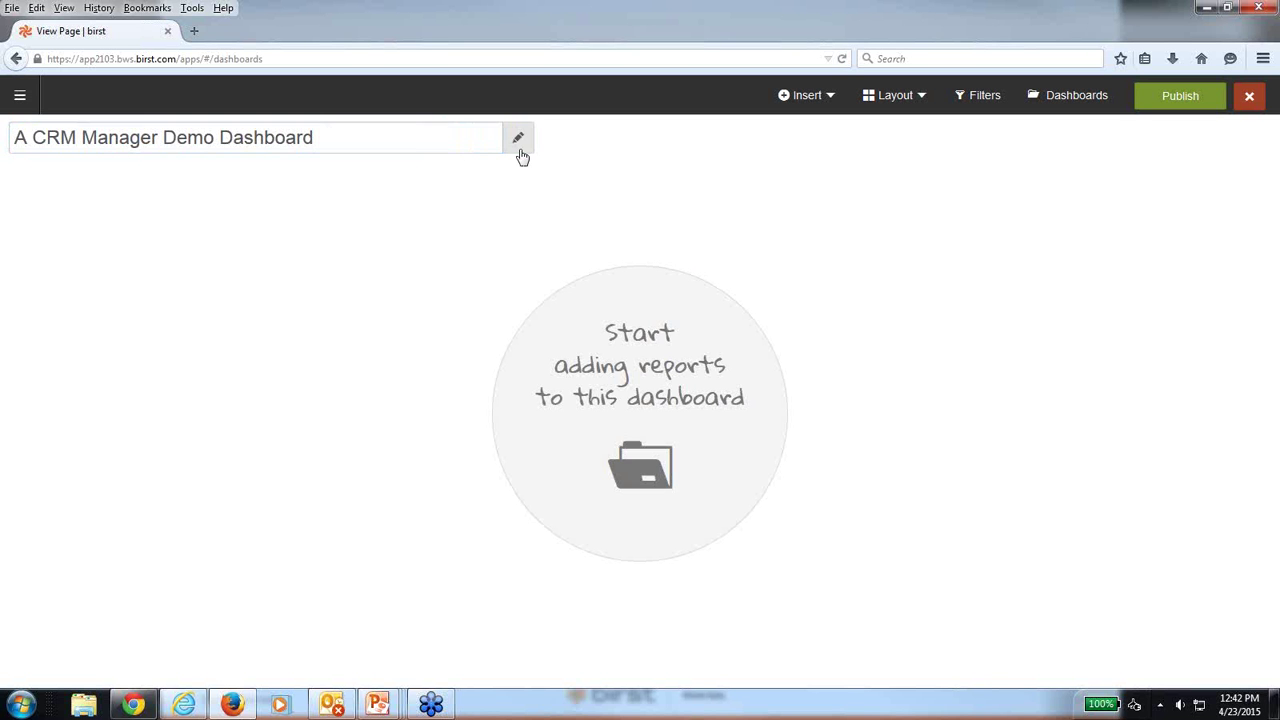
# Insert a KPI based on the Amount measure and format it in M units with 2 decimals.
pyautogui.click(831, 99)
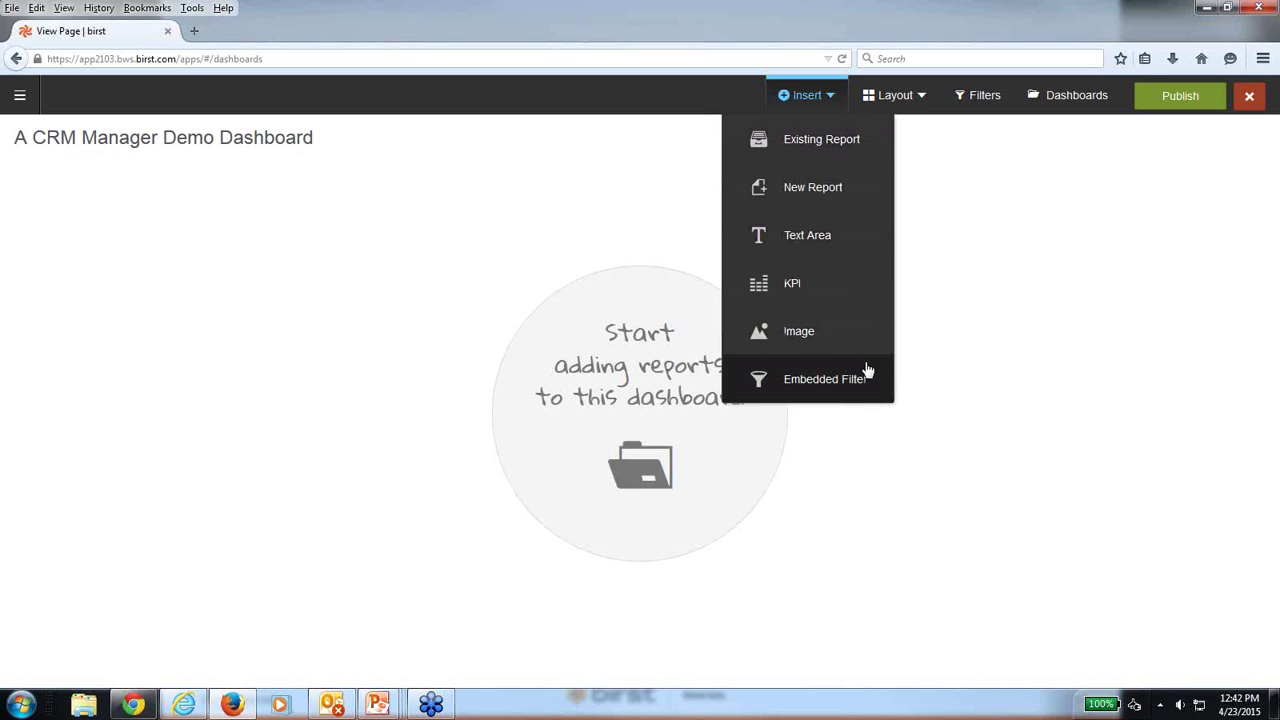
pyautogui.click(835, 296)
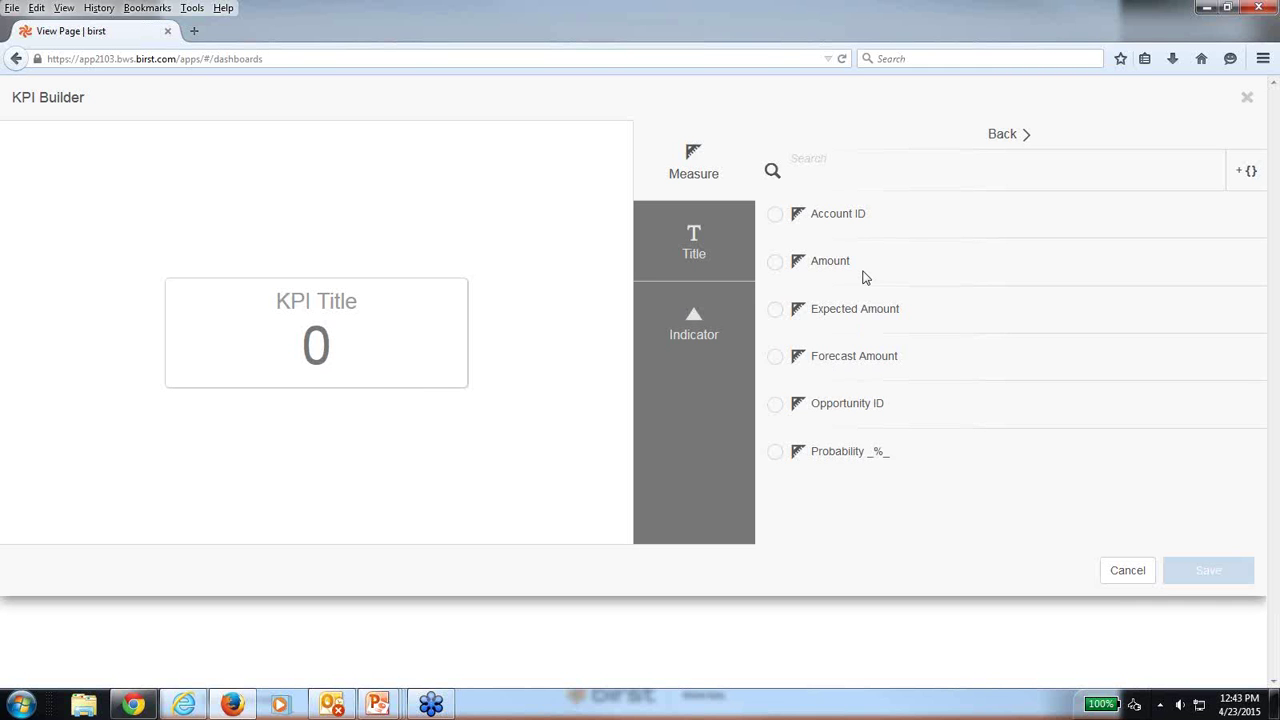
pyautogui.click(776, 263)
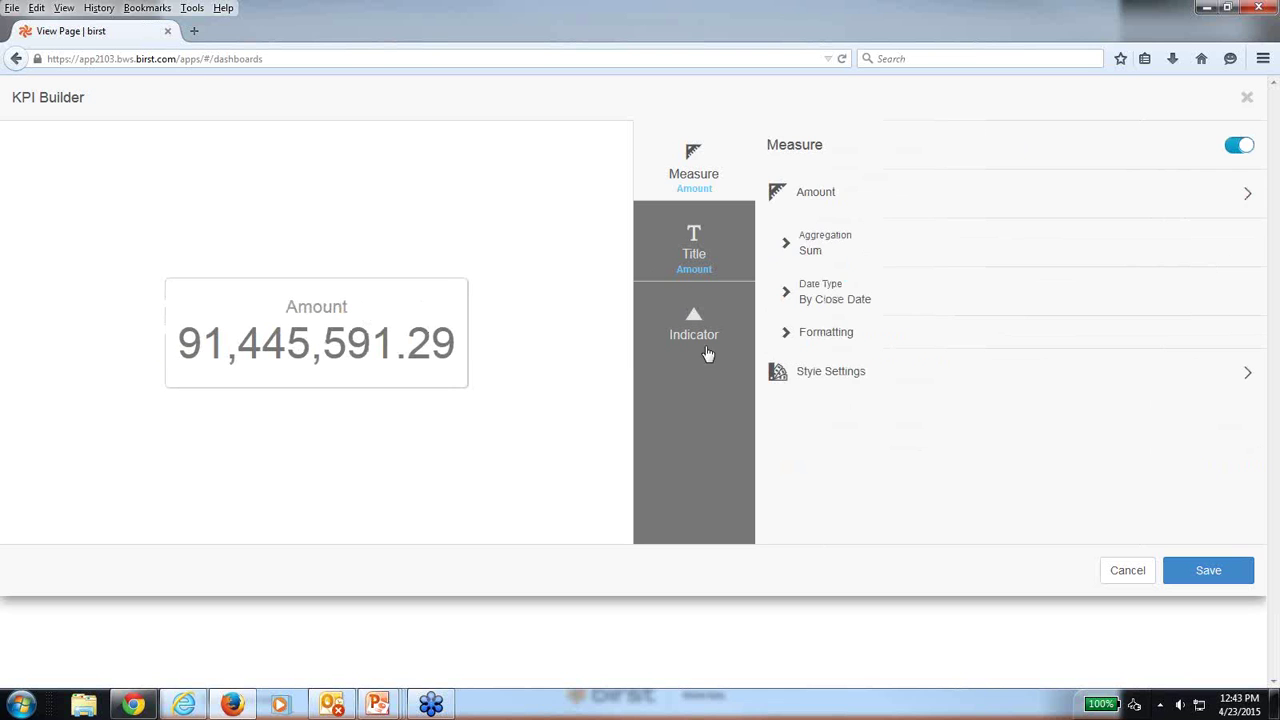
pyautogui.click(821, 338)
pyautogui.click(781, 256)
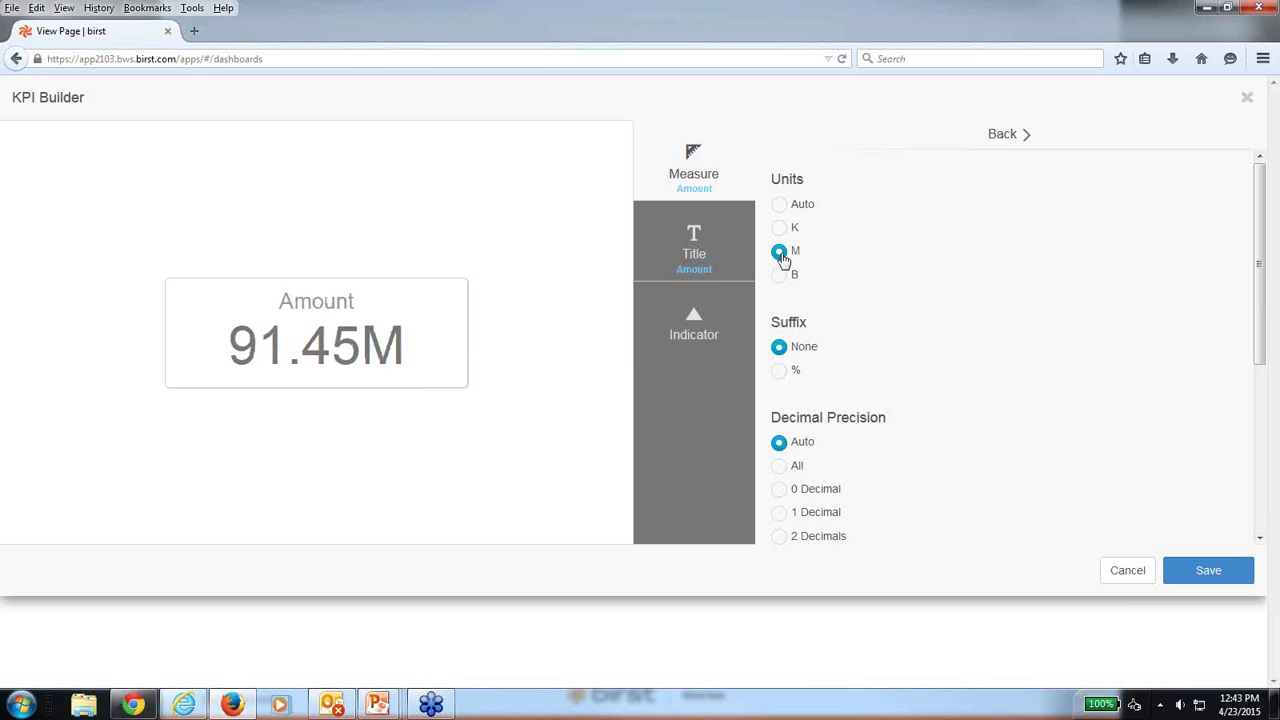
pyautogui.click(779, 538)
# Base the KPI's indicator on the Amount measure and set its single conditional formatting threshold to 70,000,000.
pyautogui.click(718, 317)
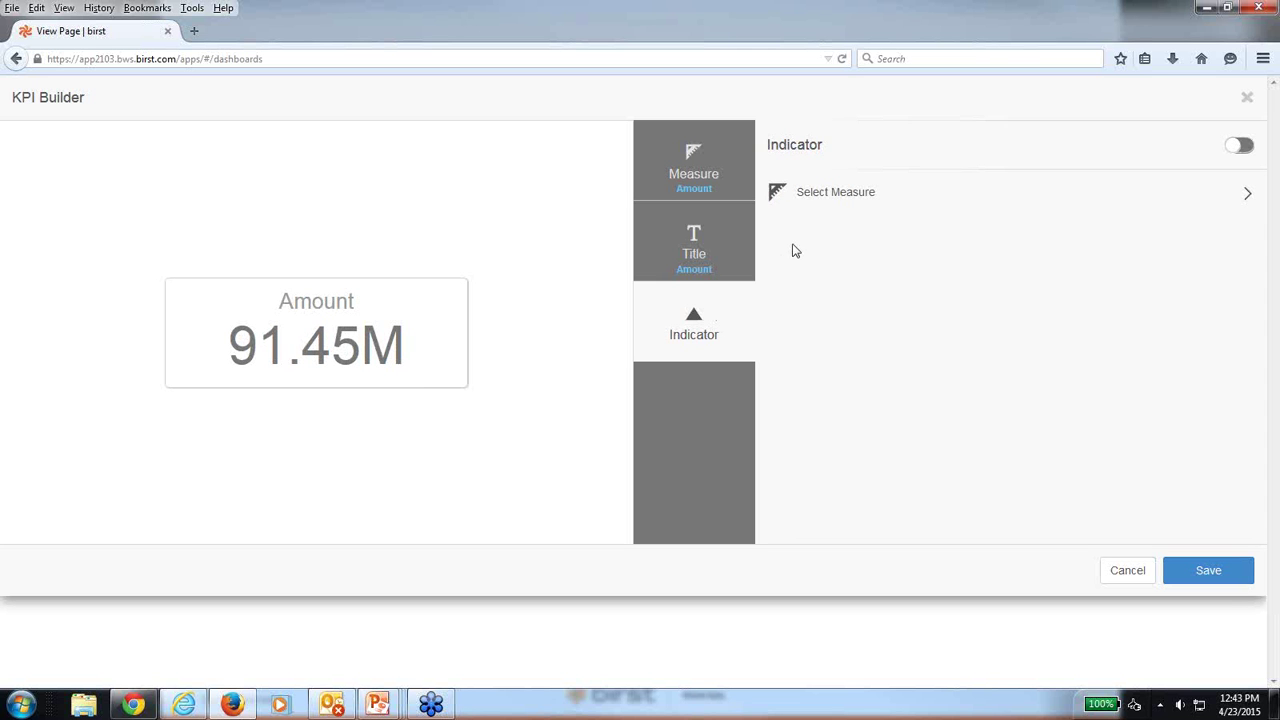
pyautogui.click(844, 204)
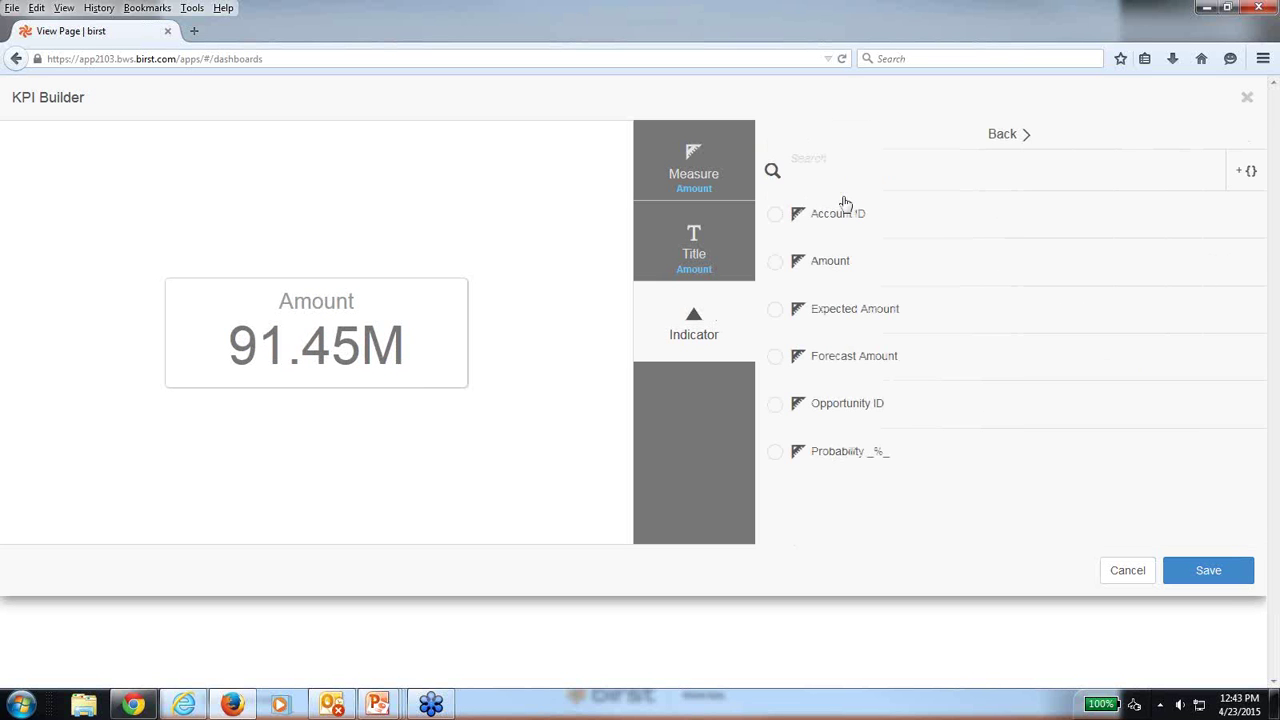
pyautogui.click(776, 272)
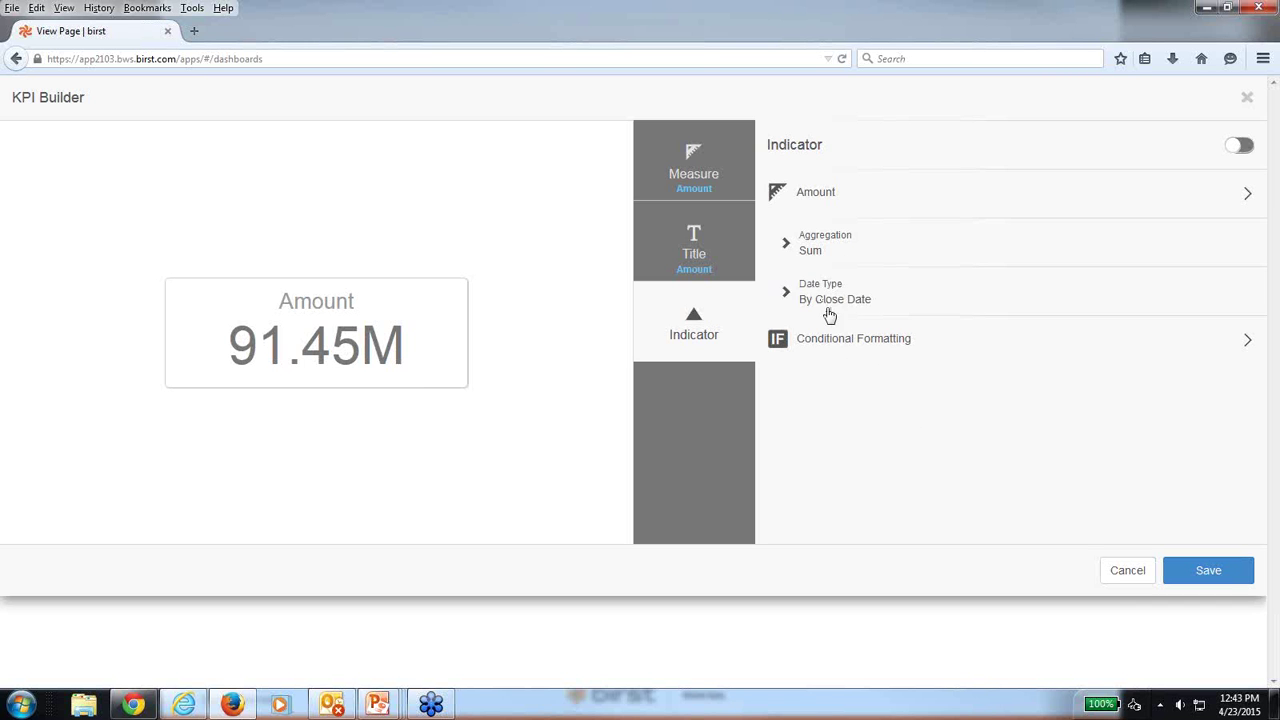
pyautogui.click(847, 340)
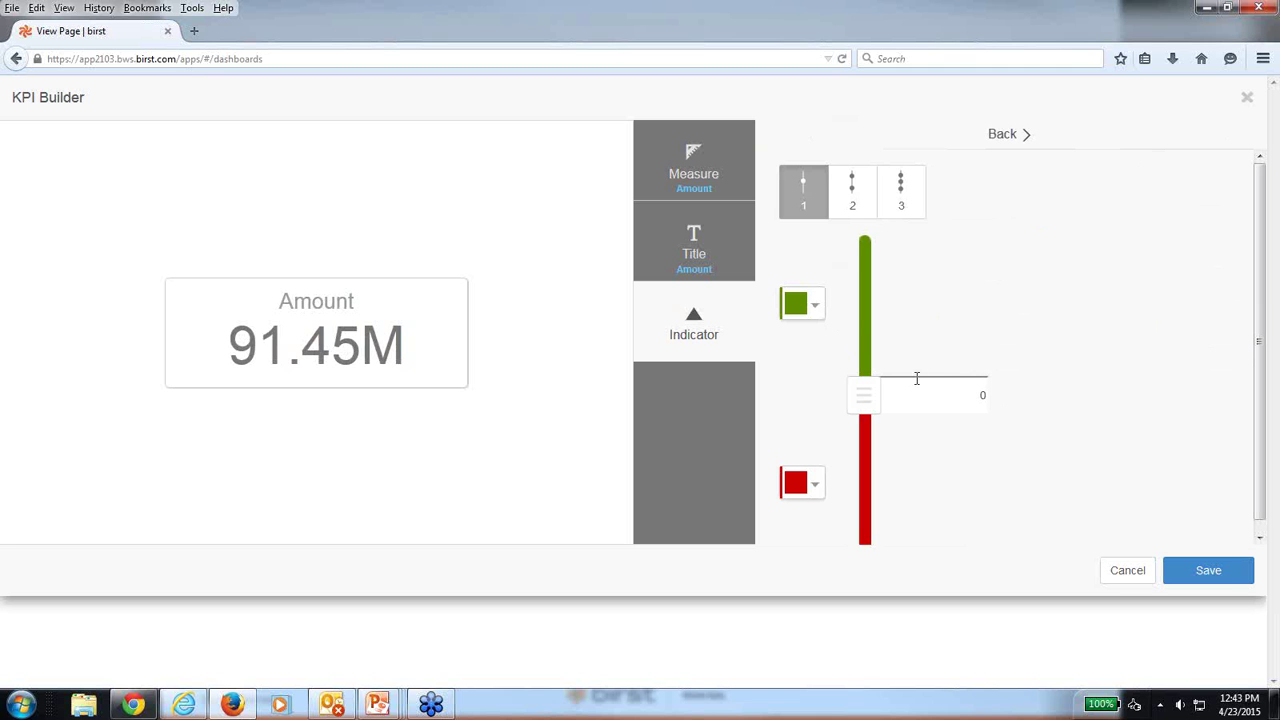
pyautogui.click(934, 391)
pyautogui.press('BackSpace')
pyautogui.write('70000000')
pyautogui.click(821, 312)
# Assign an up arrow to the indicator's green range and a down arrow to its red range.
pyautogui.click(815, 250)
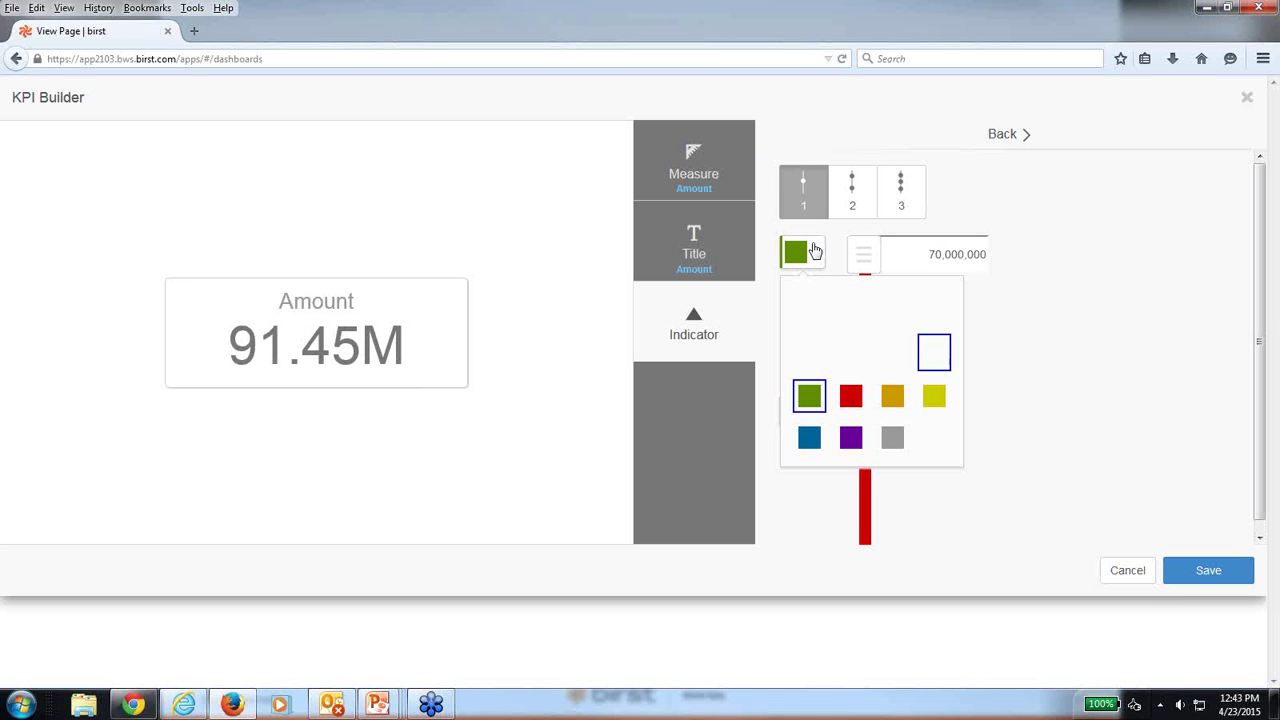
pyautogui.click(857, 360)
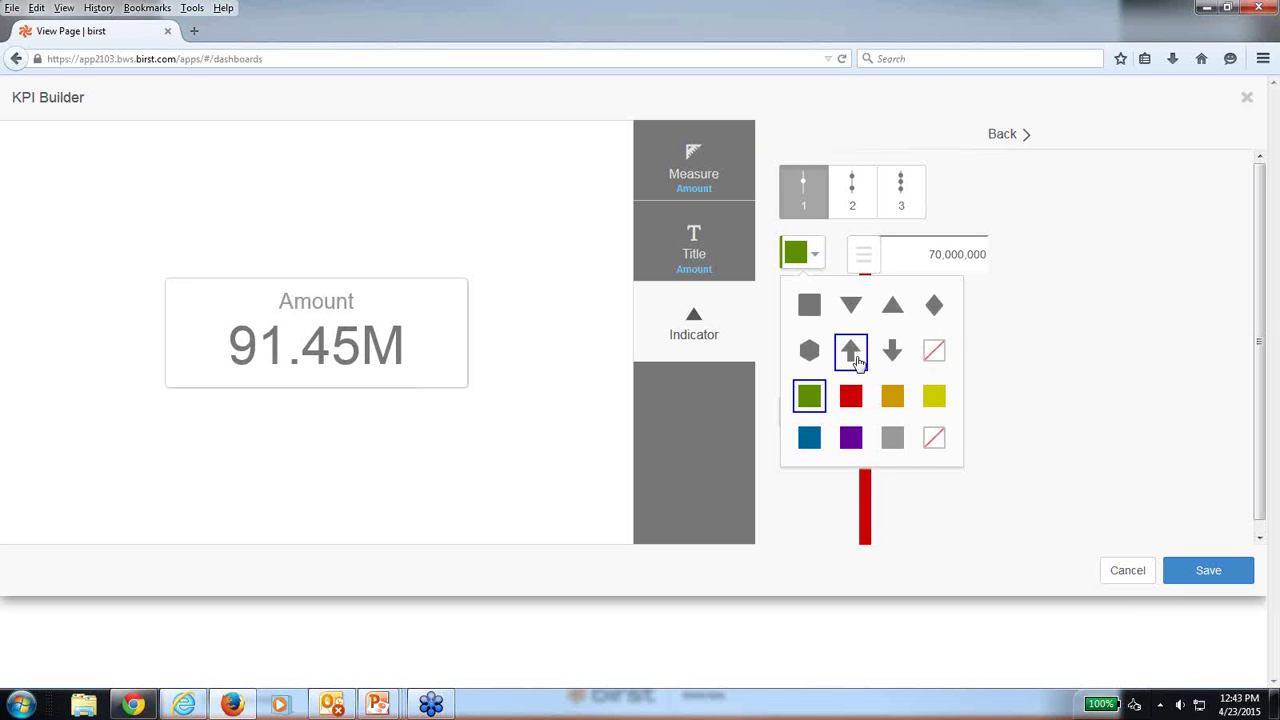
pyautogui.click(1008, 352)
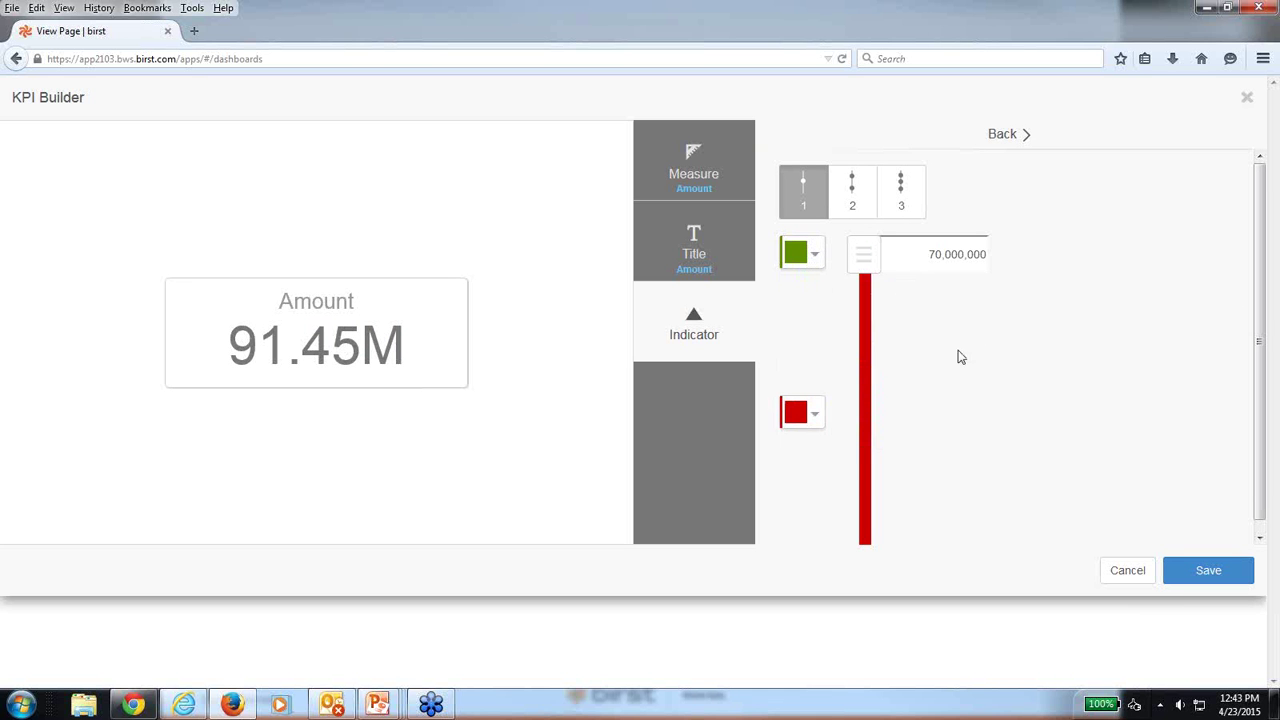
pyautogui.click(815, 418)
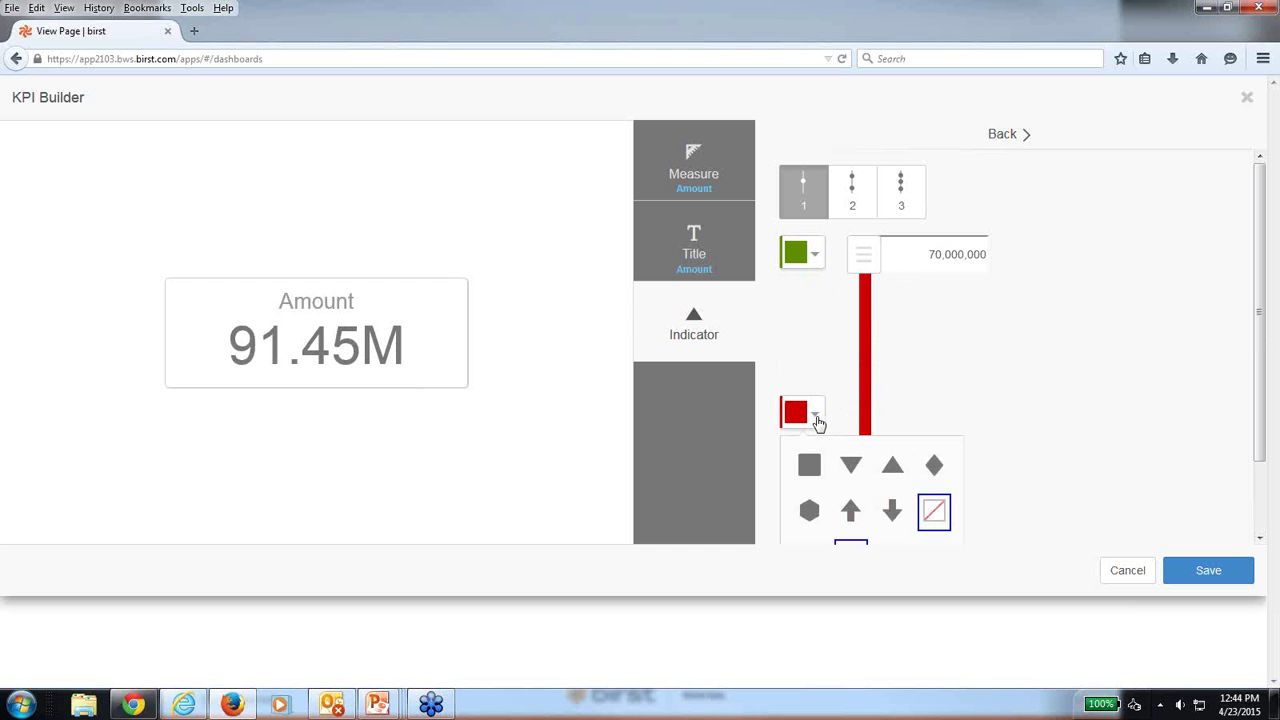
pyautogui.click(894, 518)
pyautogui.click(1130, 396)
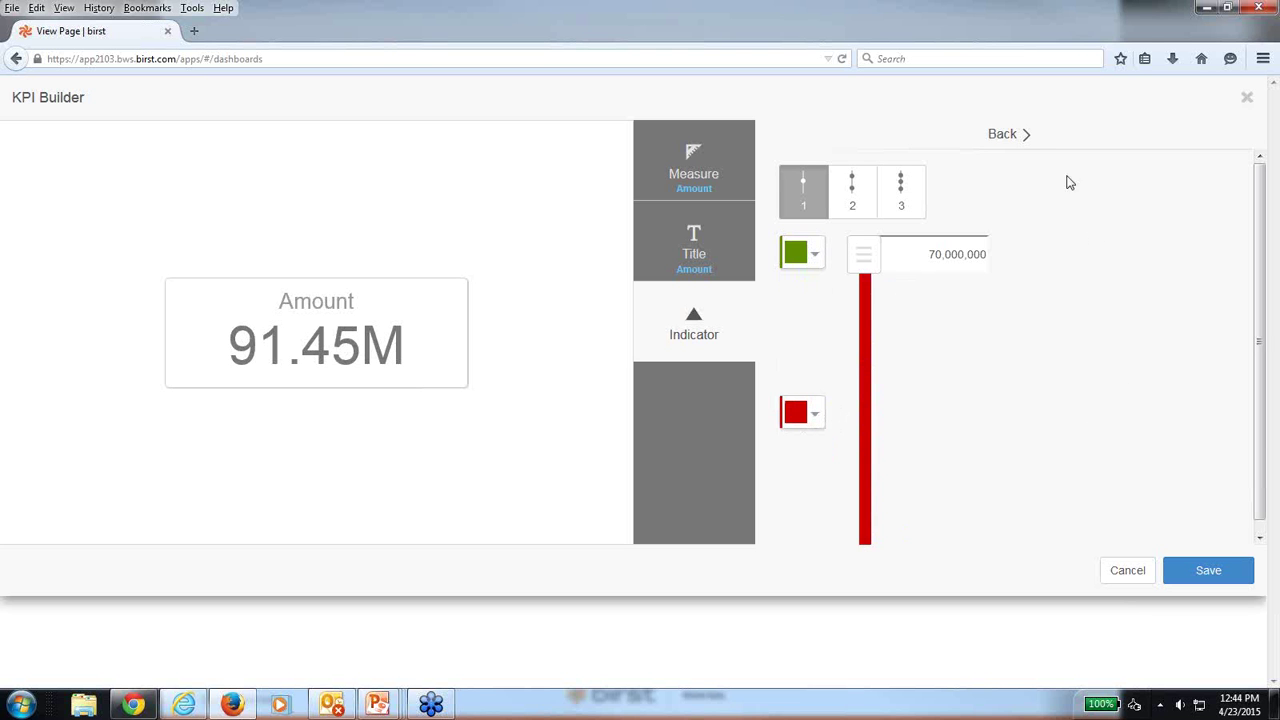
# Turn on the KPI's indicator and save the KPI to the dashboard.
pyautogui.click(1015, 134)
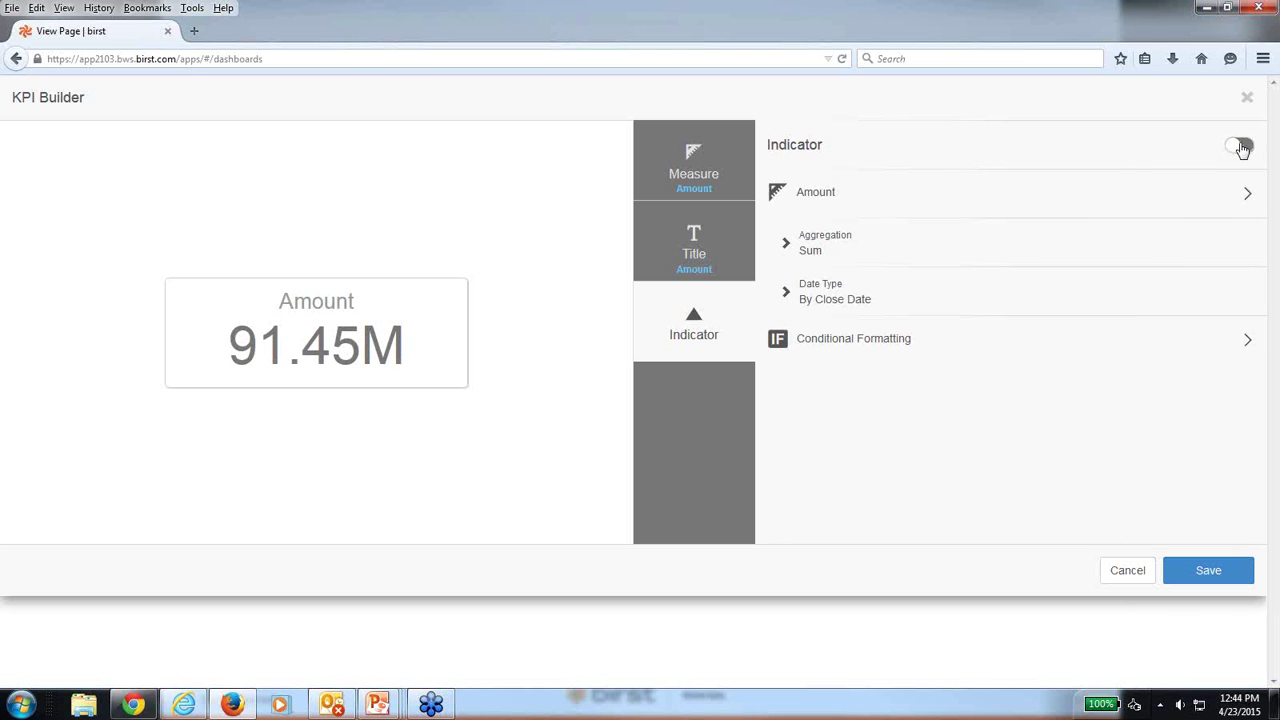
pyautogui.click(1243, 148)
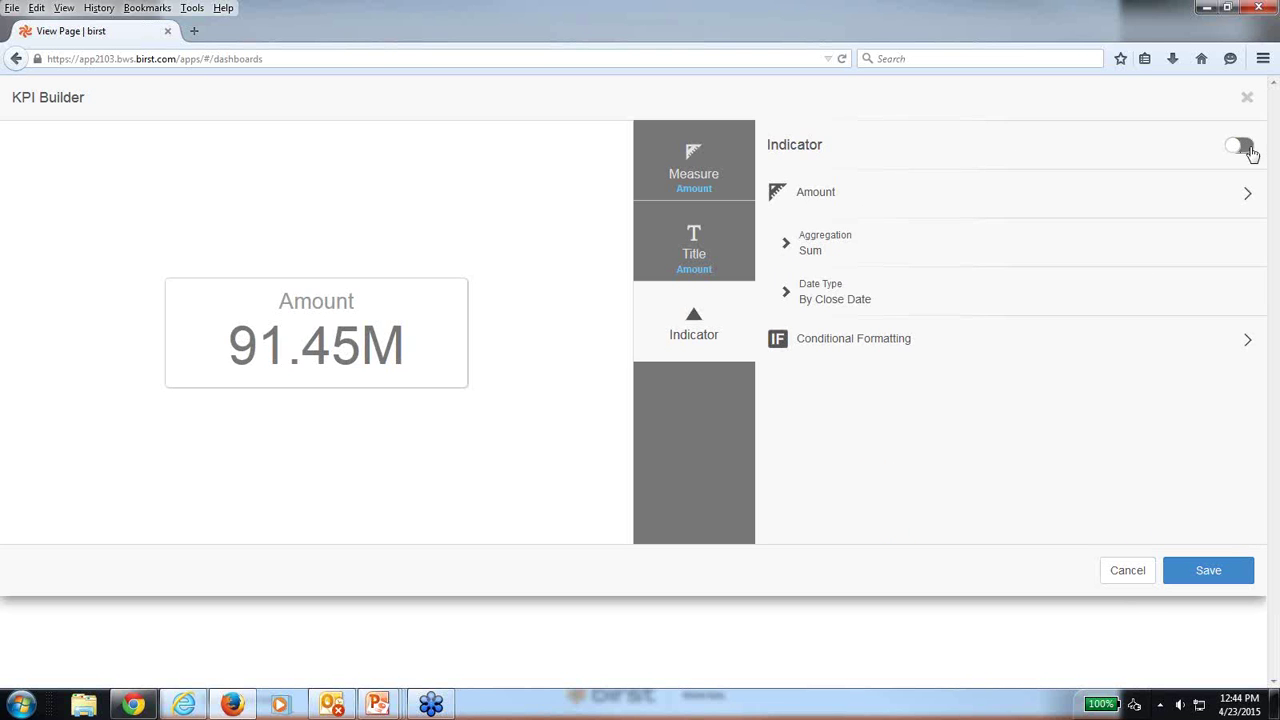
pyautogui.click(1208, 573)
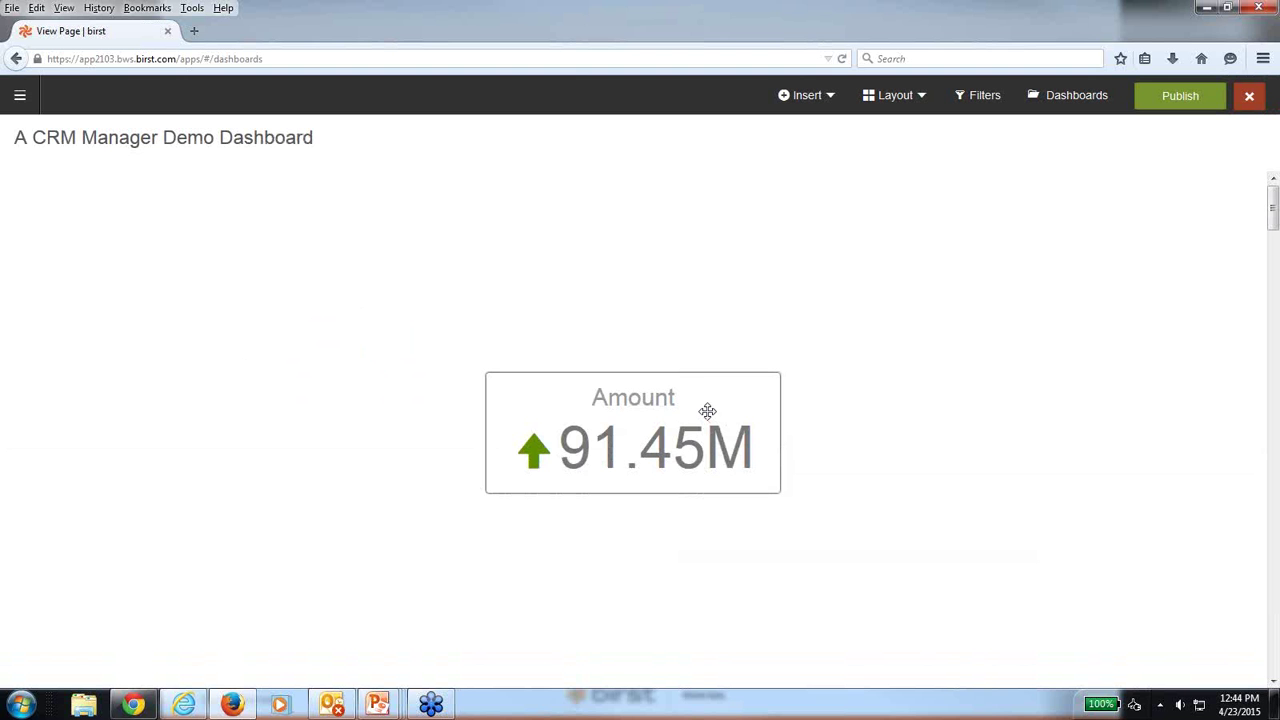
# Move the Amount KPI to the dashboard's upper-left corner and reduce its height slightly.
pyautogui.moveTo(707, 411); pyautogui.dragTo(236, 242)
pyautogui.click(305, 239)
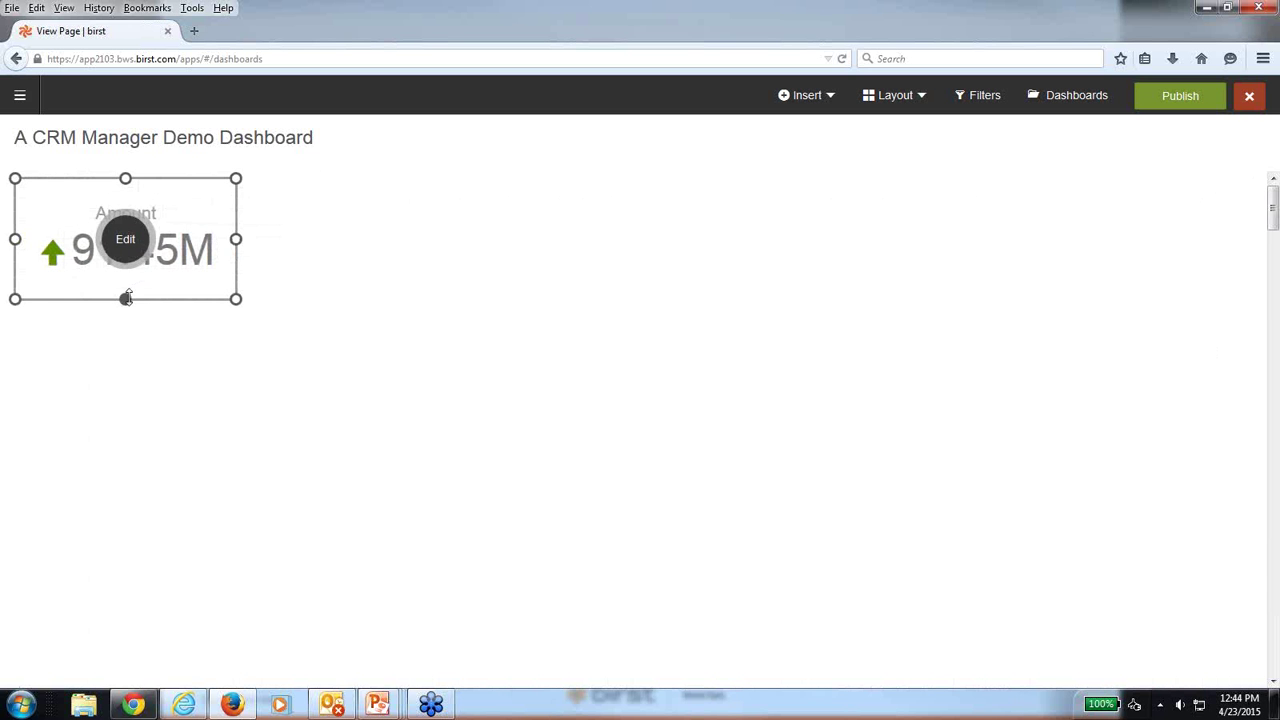
pyautogui.moveTo(125, 298); pyautogui.dragTo(126, 273)
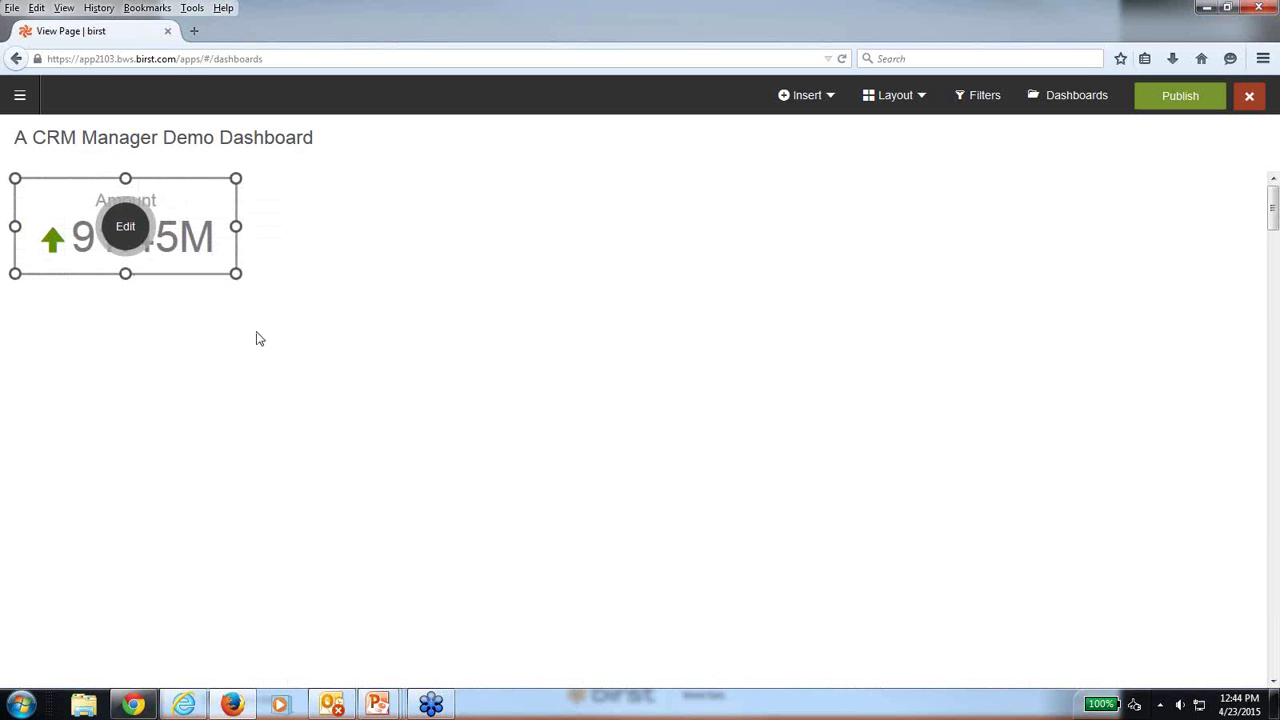
pyautogui.click(397, 321)
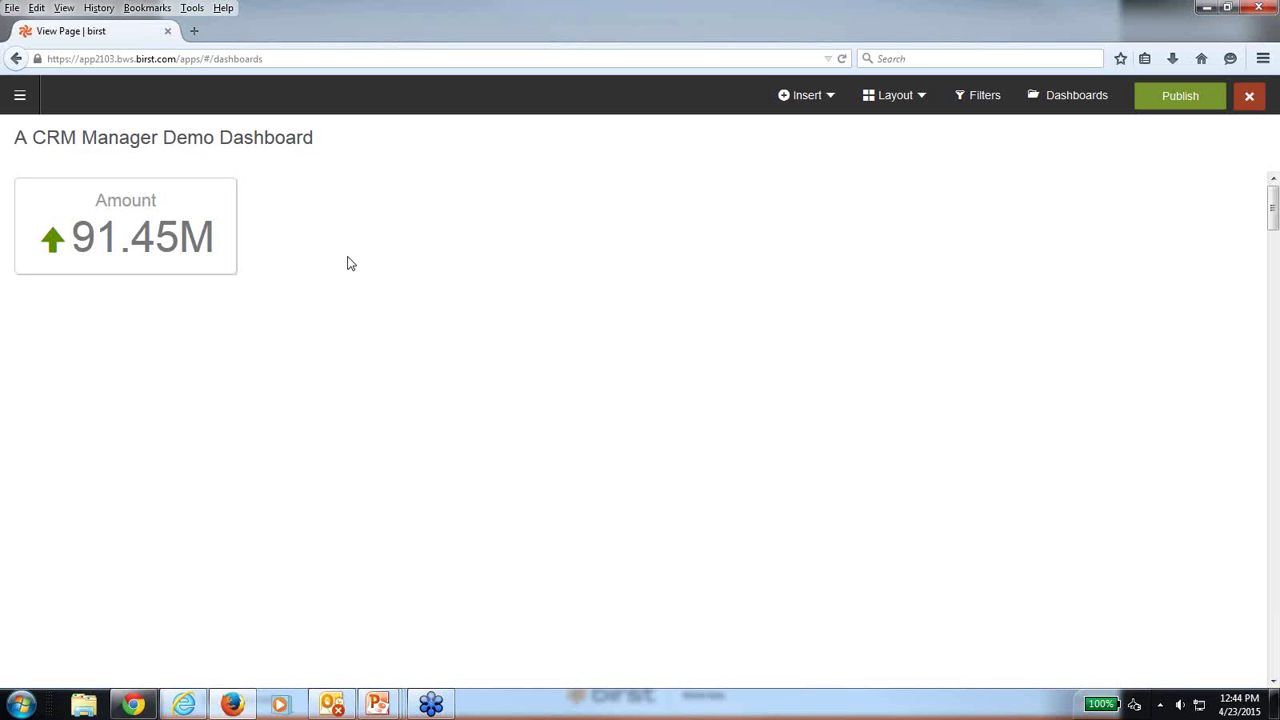
pyautogui.click(833, 100)
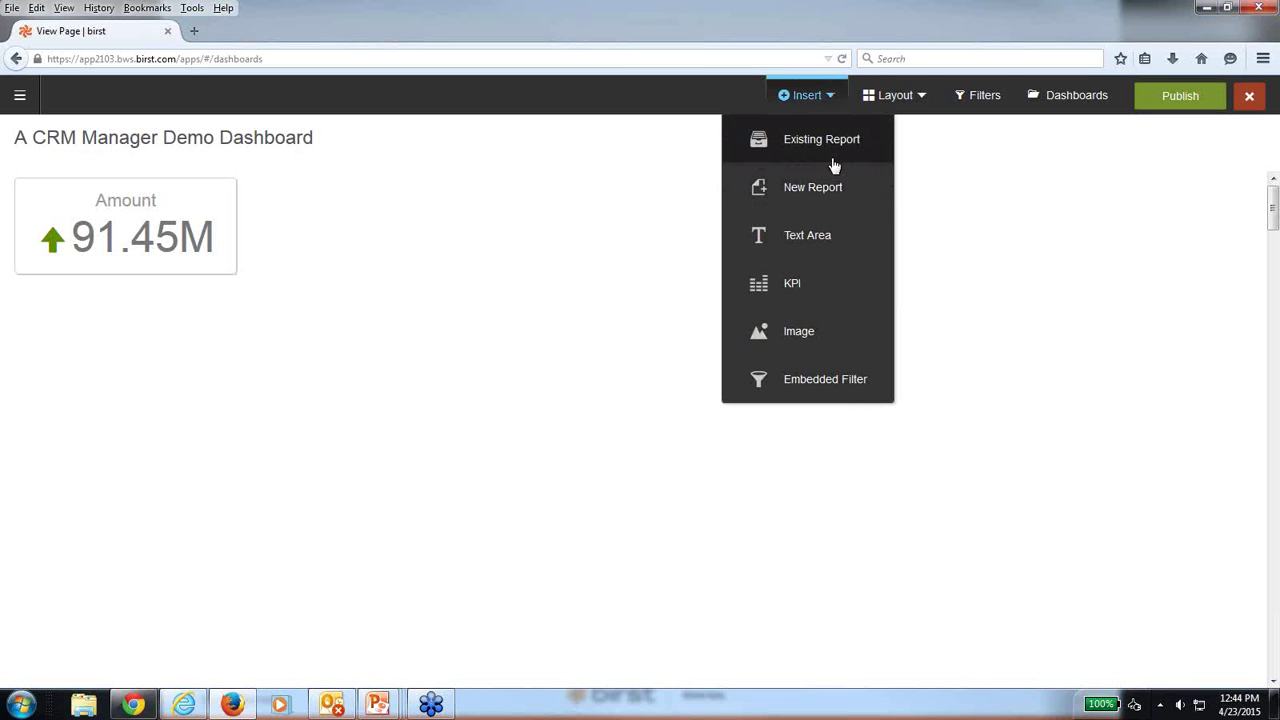
pyautogui.click(820, 189)
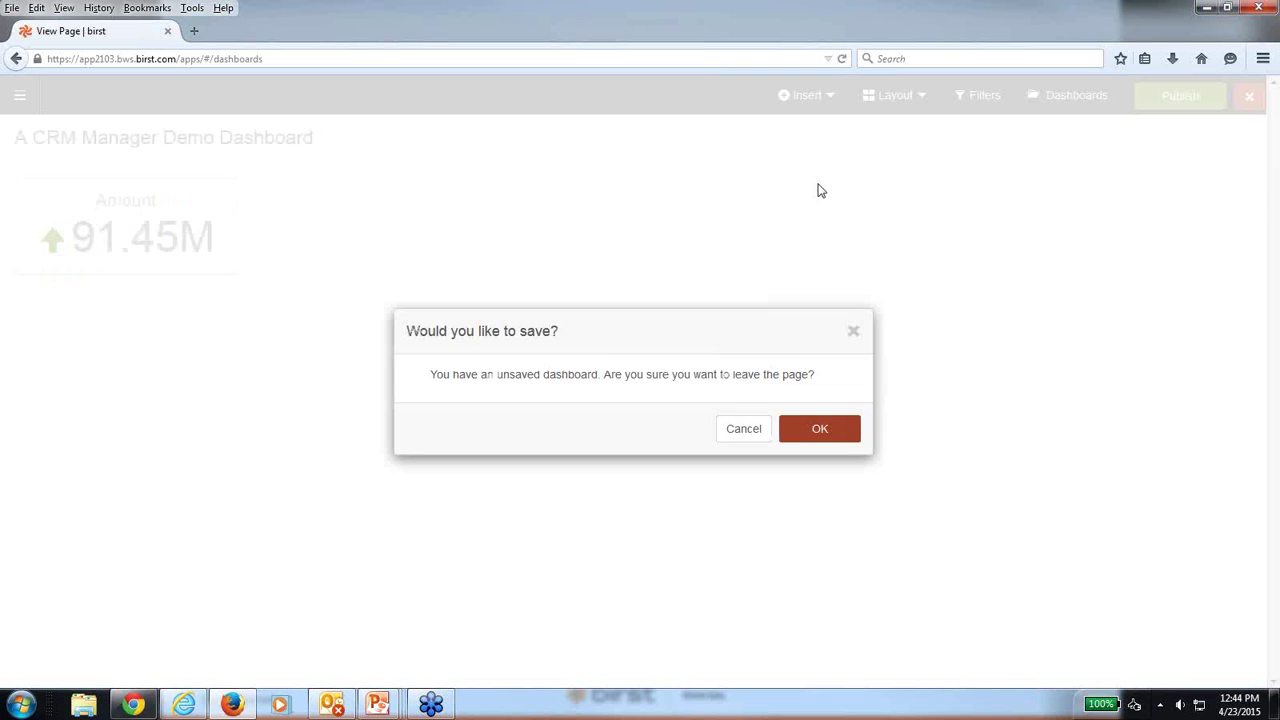
pyautogui.click(740, 429)
# Publish the dashboard and reopen it for editing.
pyautogui.click(1174, 99)
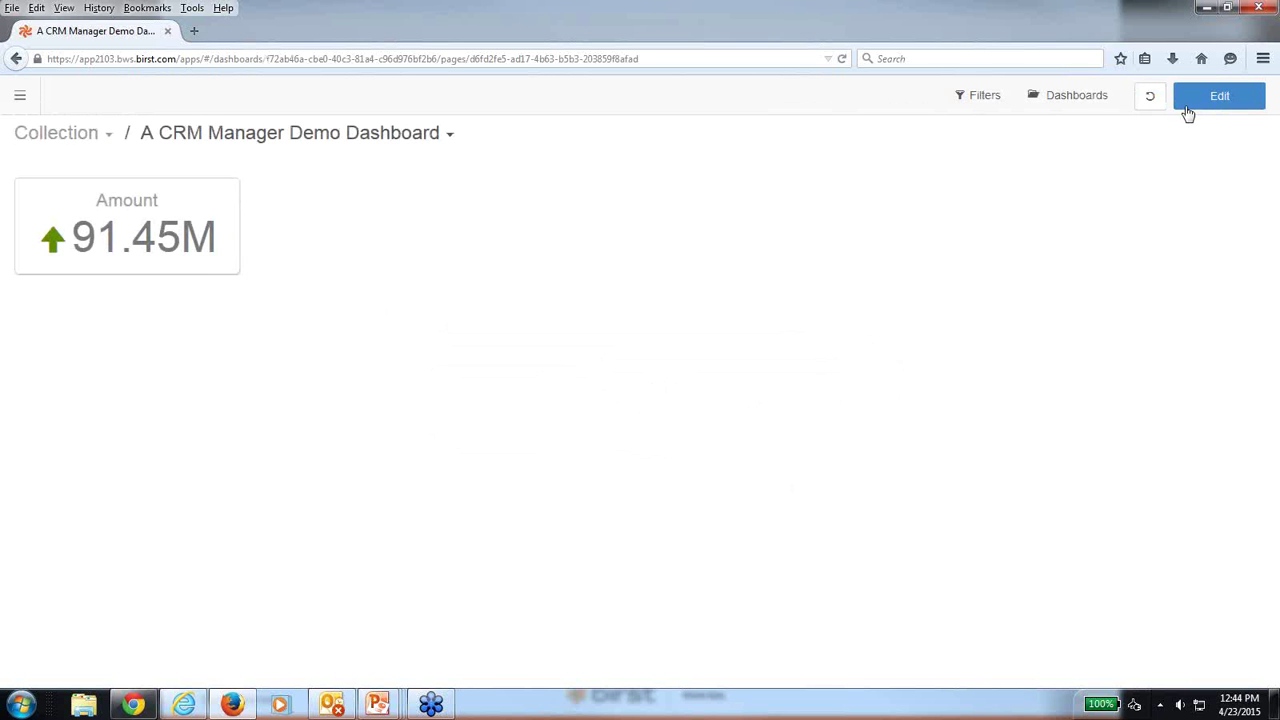
pyautogui.click(1217, 100)
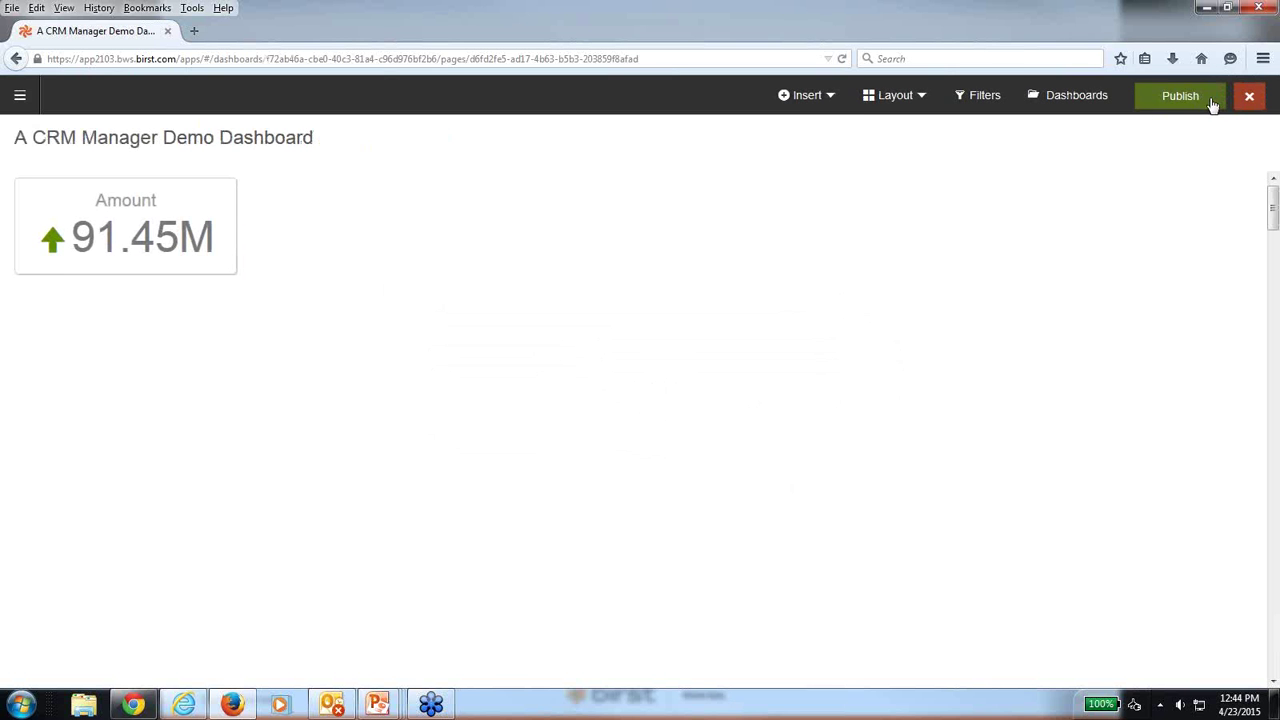
# Start a new Visualizer report from the dashboard, leaving the dashboard page, and dismiss the introductory tips.
pyautogui.click(836, 100)
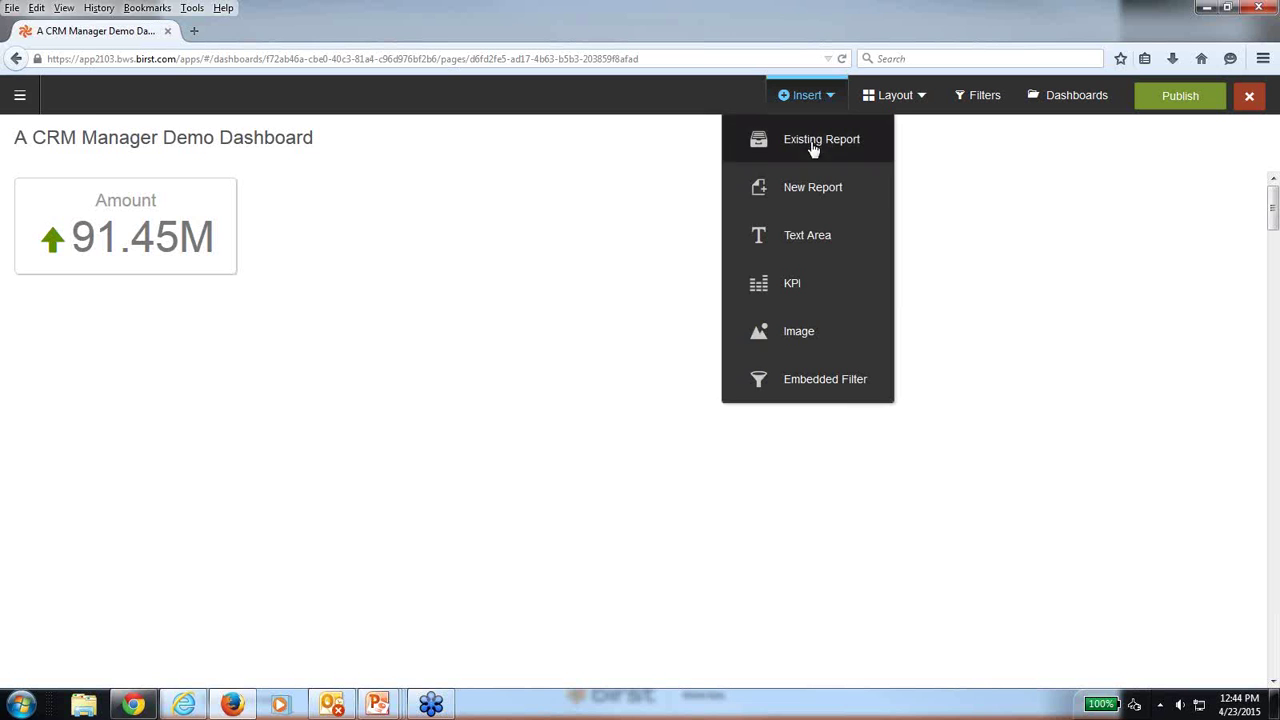
pyautogui.click(806, 190)
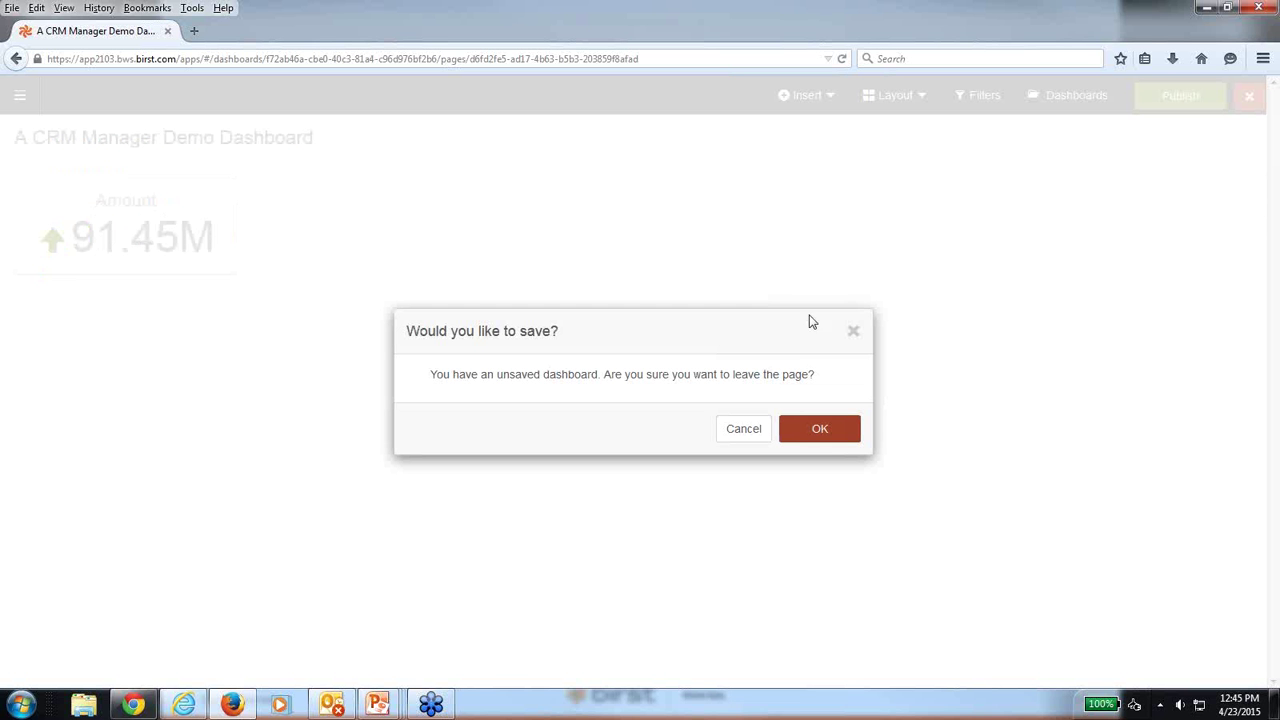
pyautogui.click(810, 429)
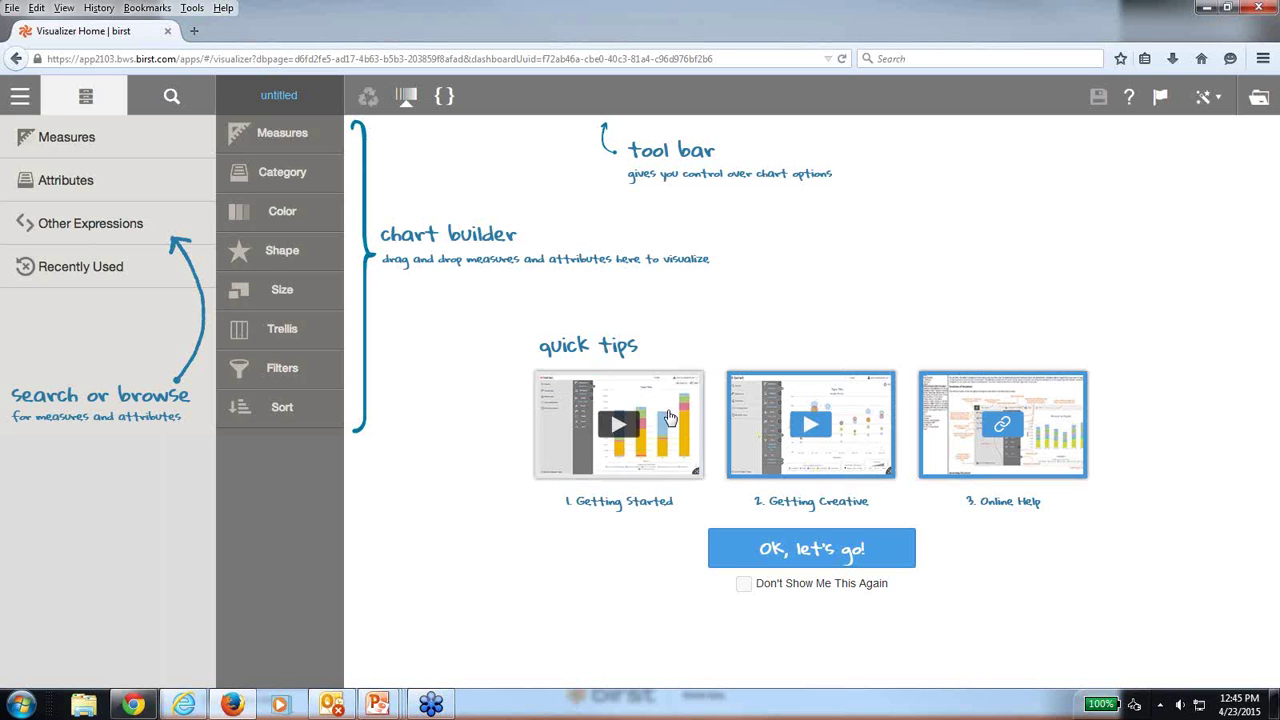
pyautogui.click(1129, 98)
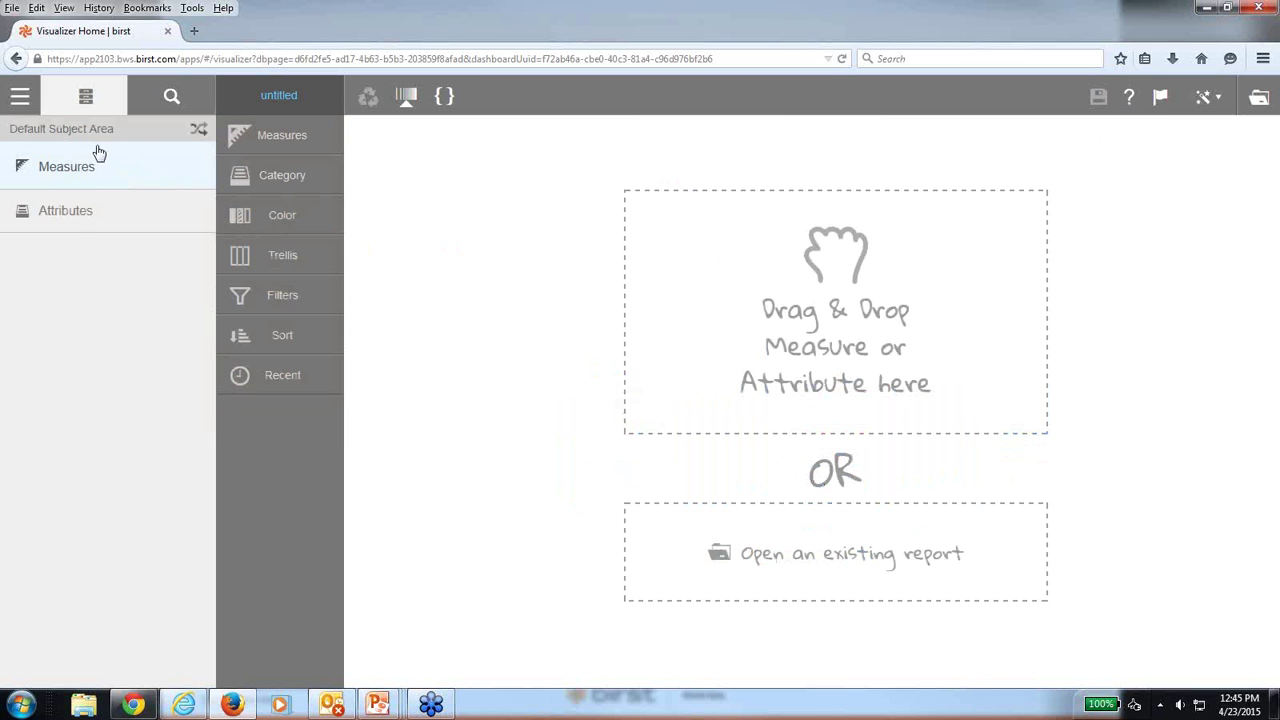
# Look through the available attributes and measures, and search for "Expec" to add the Expected Amount measure to the chart.
pyautogui.click(66, 214)
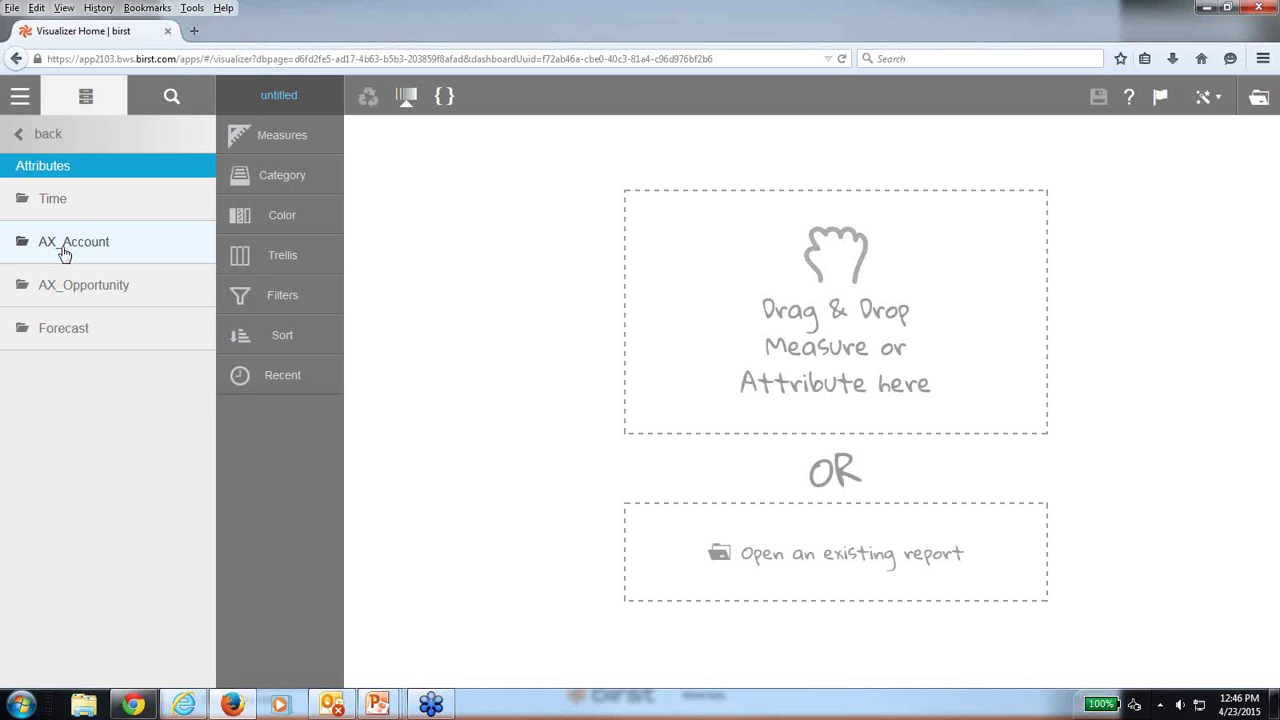
pyautogui.click(42, 136)
pyautogui.click(60, 170)
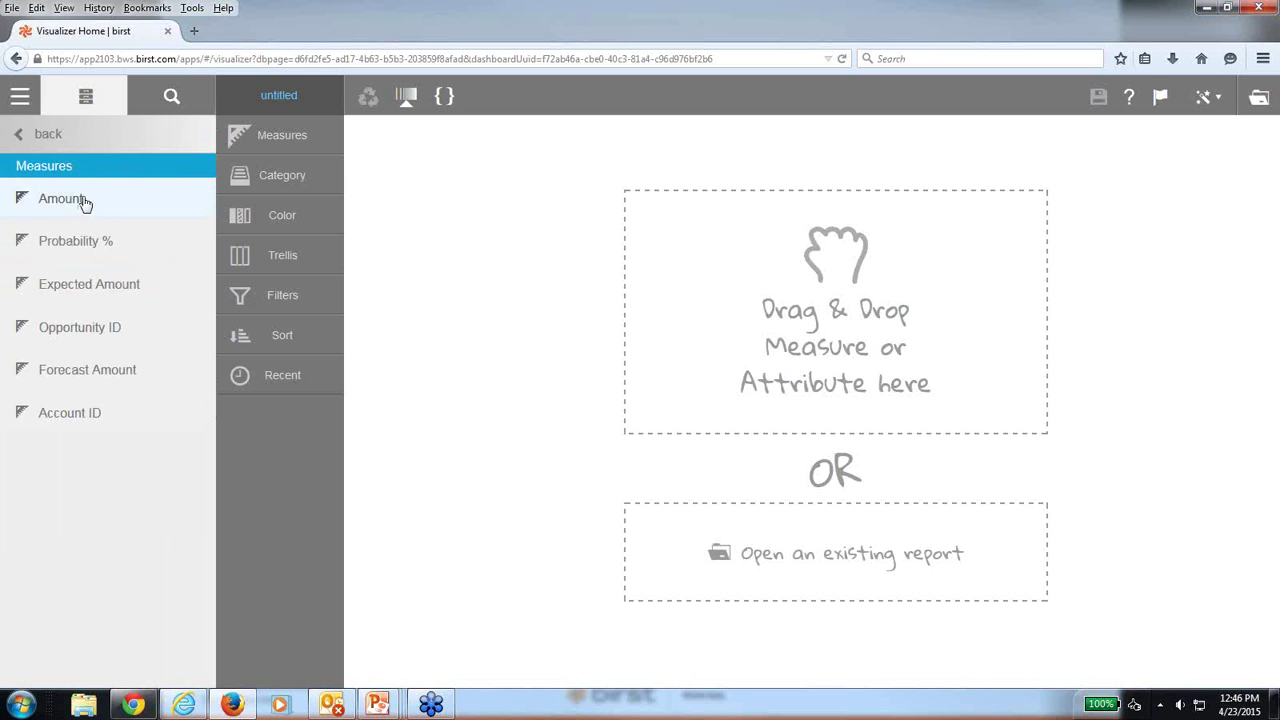
pyautogui.click(50, 138)
pyautogui.click(170, 96)
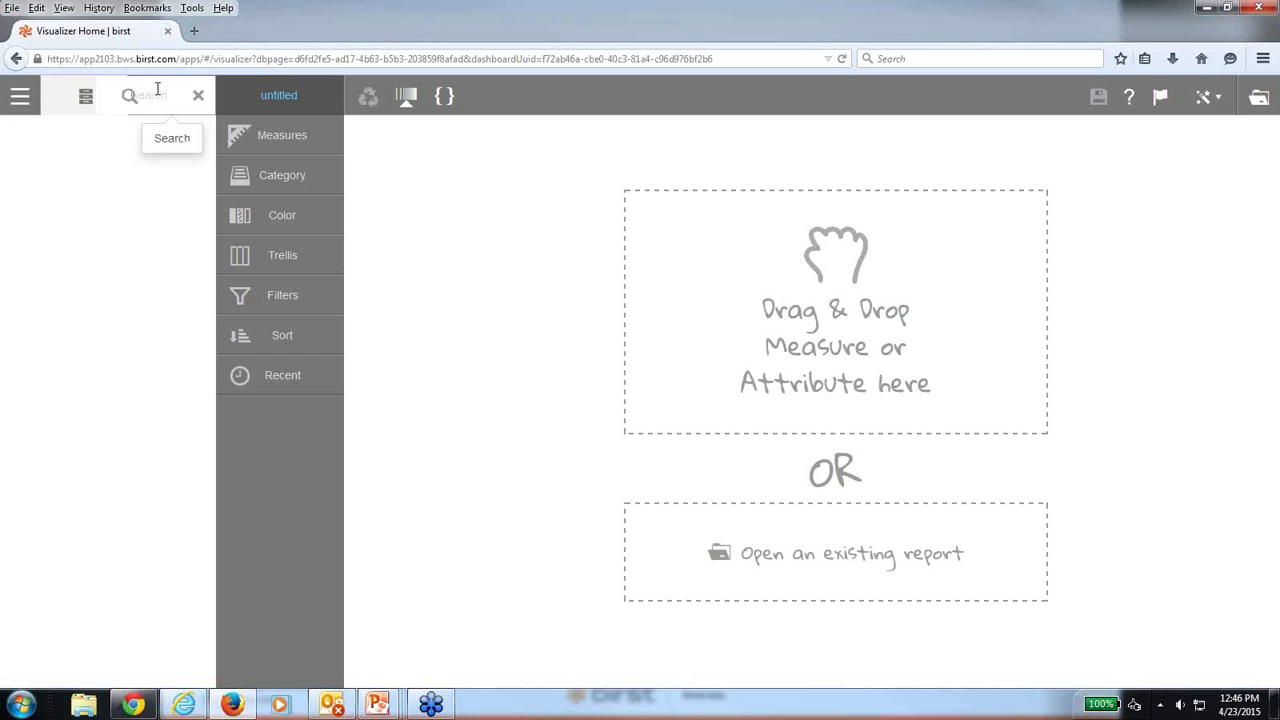
pyautogui.write('E')
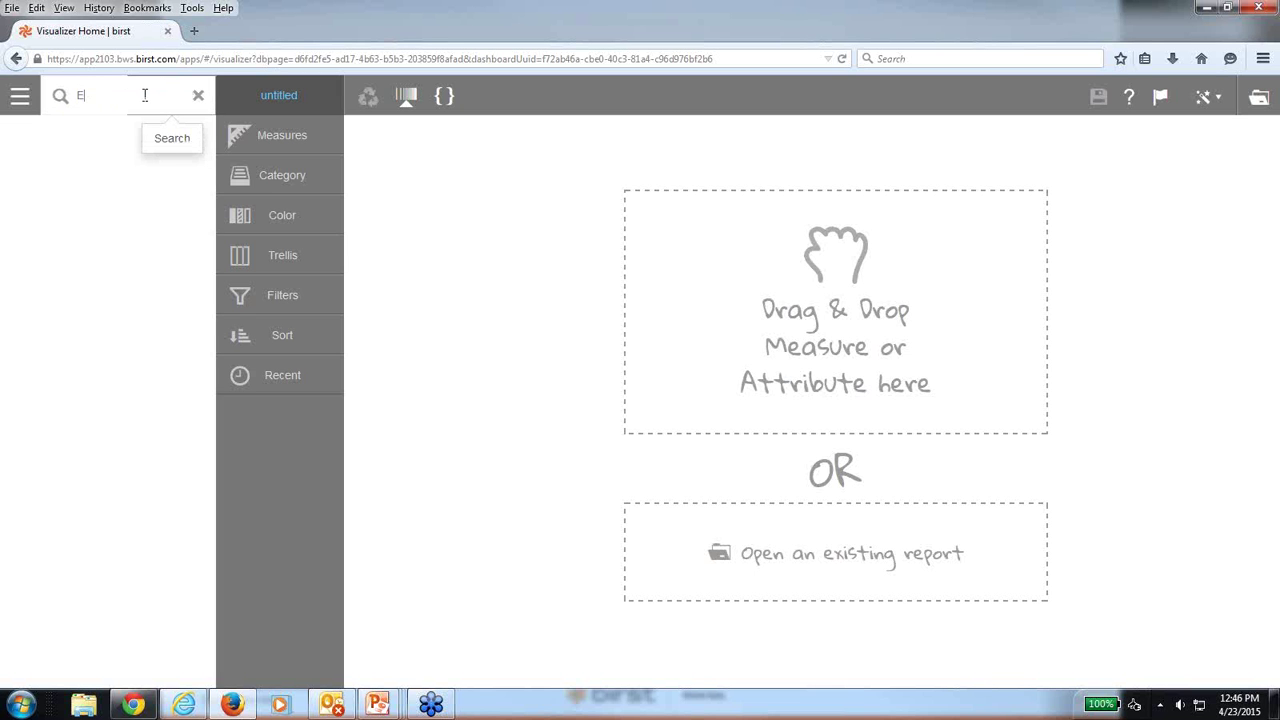
pyautogui.write('xpec,')
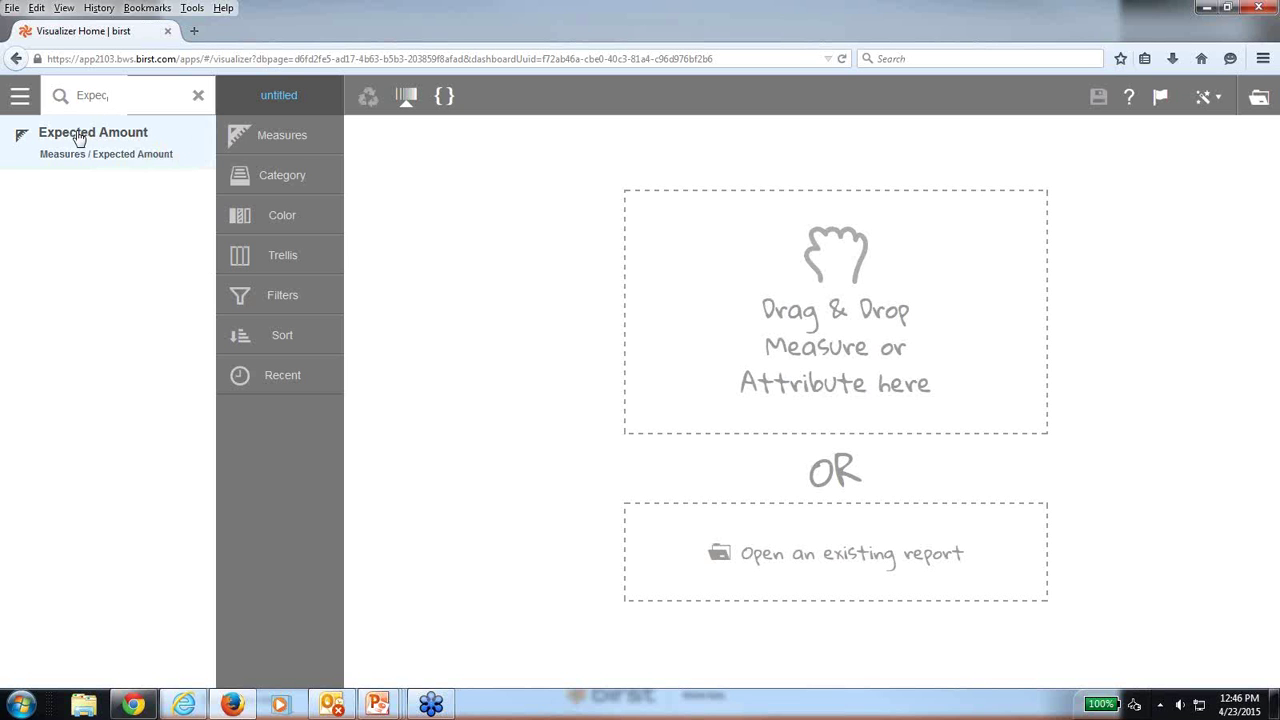
pyautogui.moveTo(80, 138); pyautogui.dragTo(775, 285)
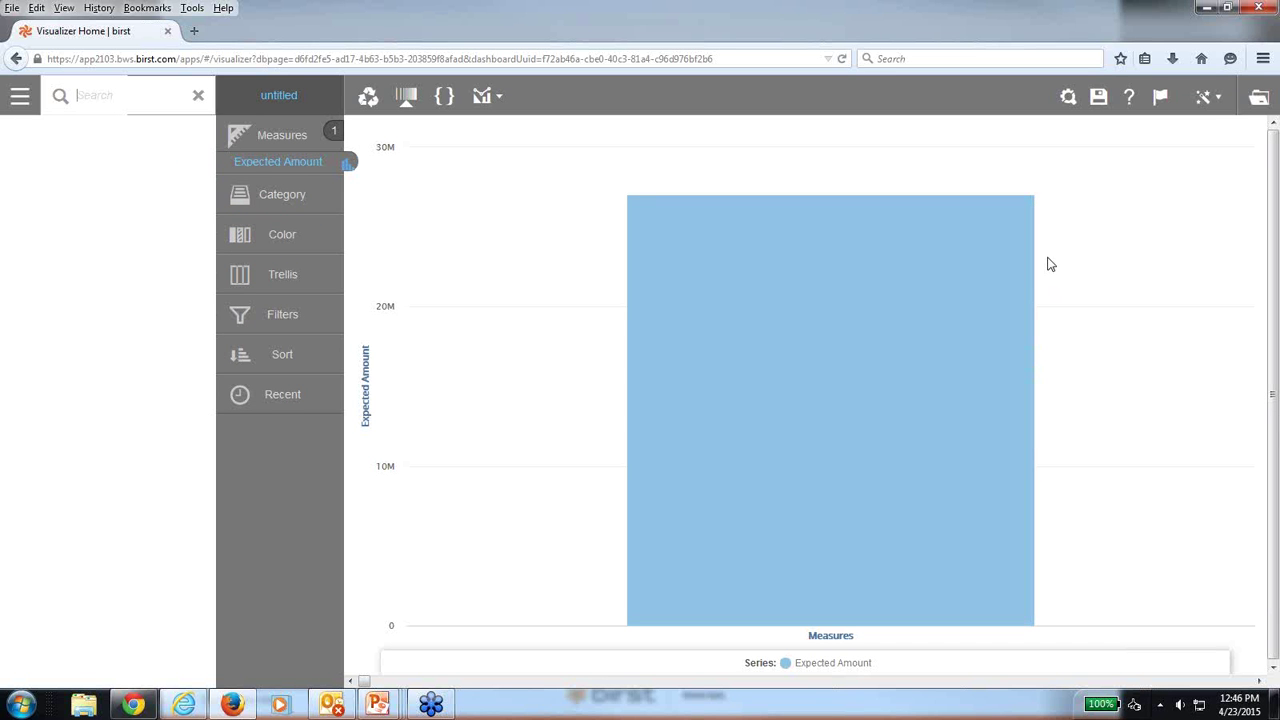
# Review the available chart types, and add the Region attribute as the column chart's category.
pyautogui.click(1218, 108)
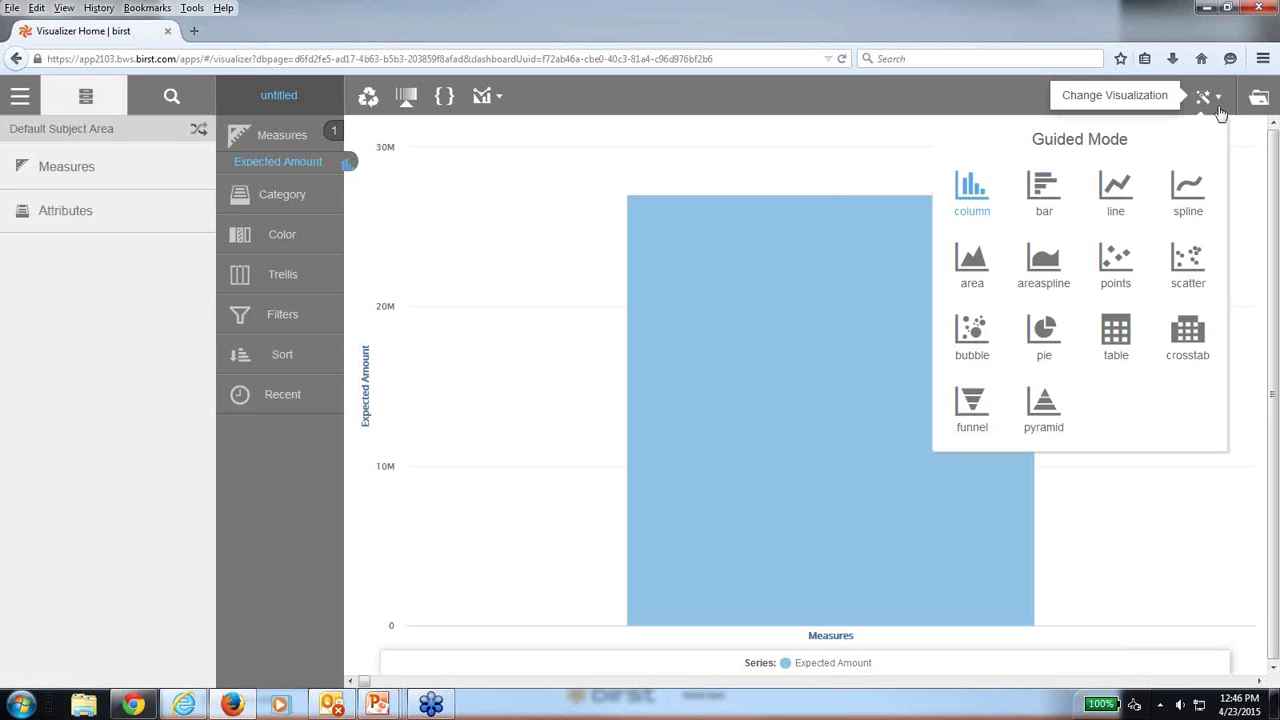
pyautogui.click(785, 147)
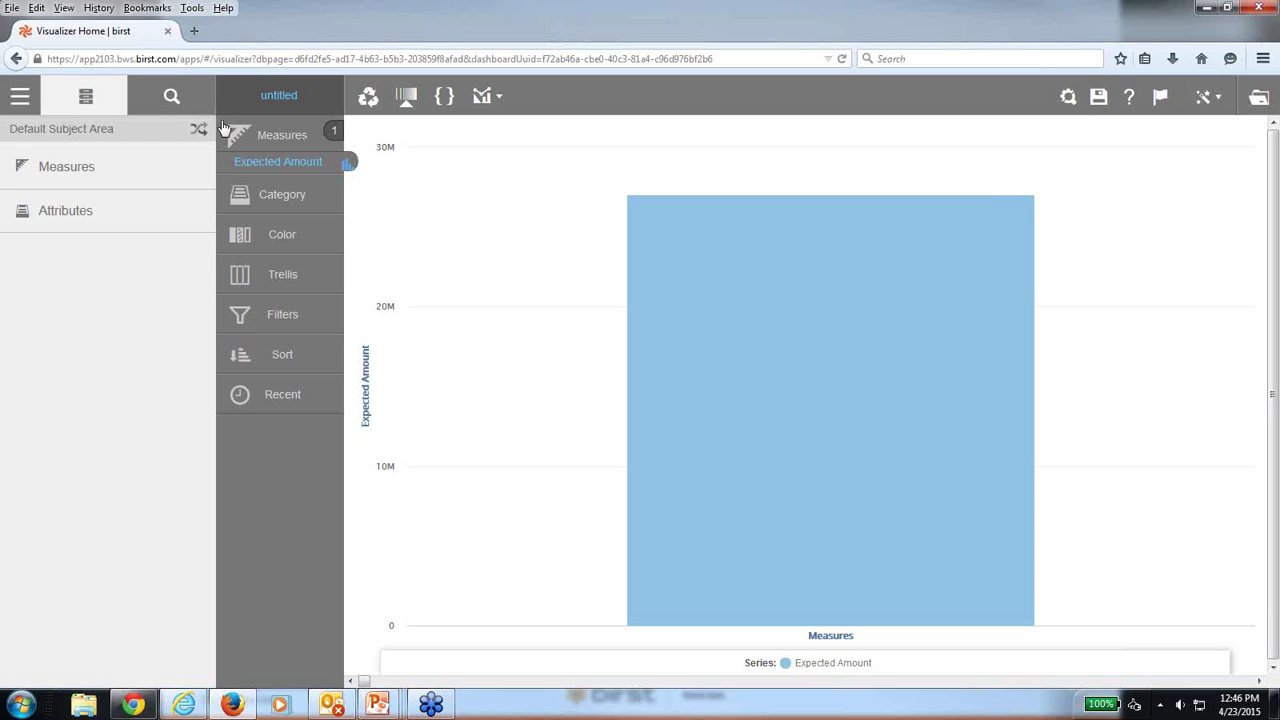
pyautogui.click(160, 100)
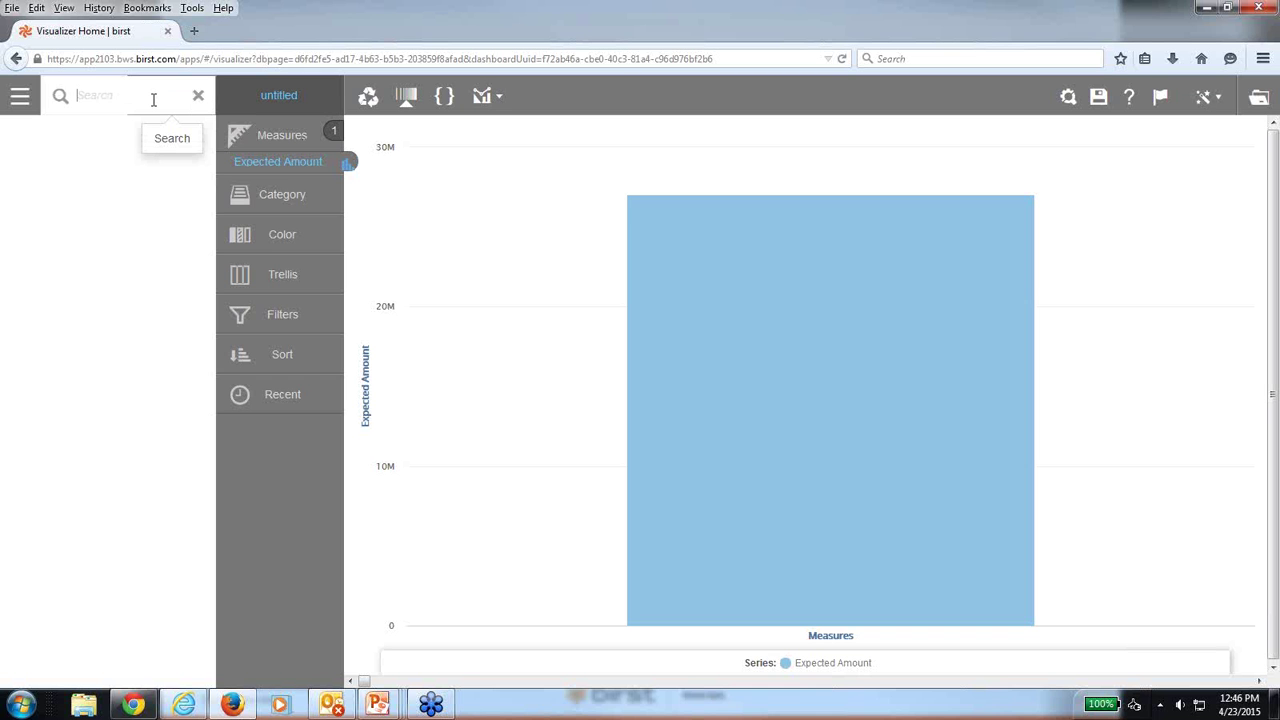
pyautogui.write('Regi')
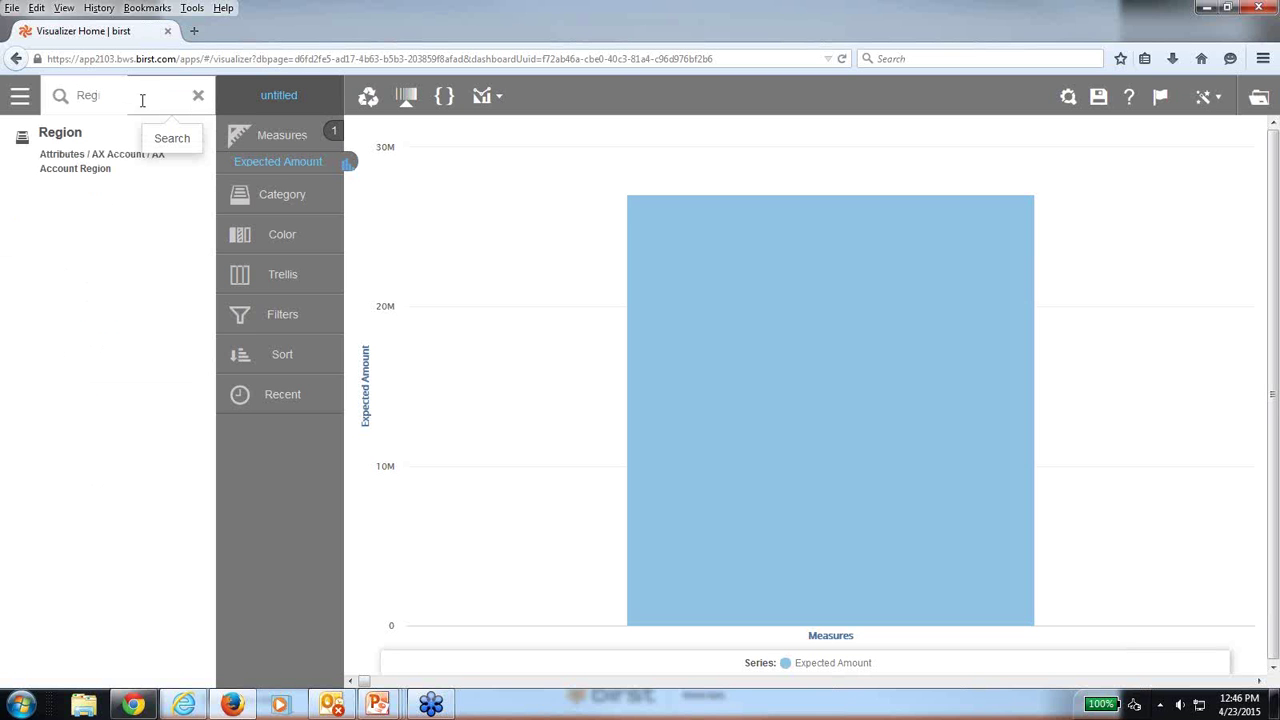
pyautogui.moveTo(34, 149); pyautogui.dragTo(465, 249)
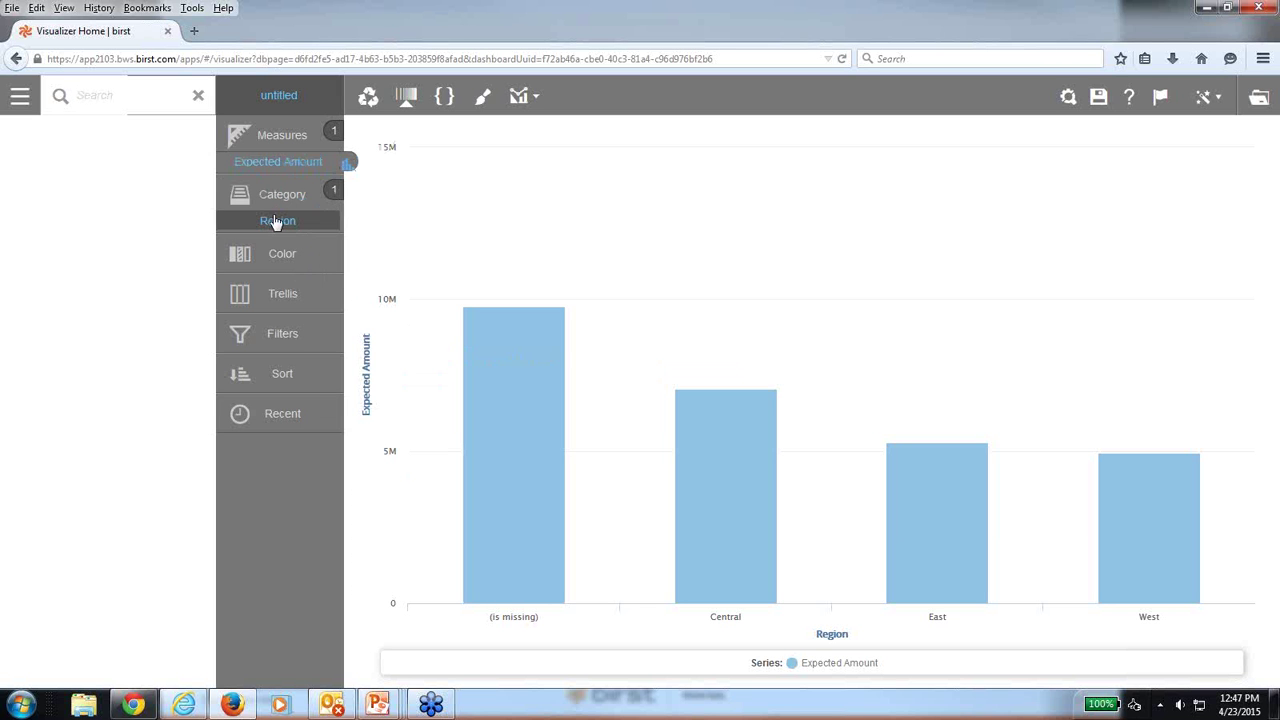
# Filter the chart by Region equal to Central, East and West.
pyautogui.moveTo(277, 225); pyautogui.dragTo(274, 335)
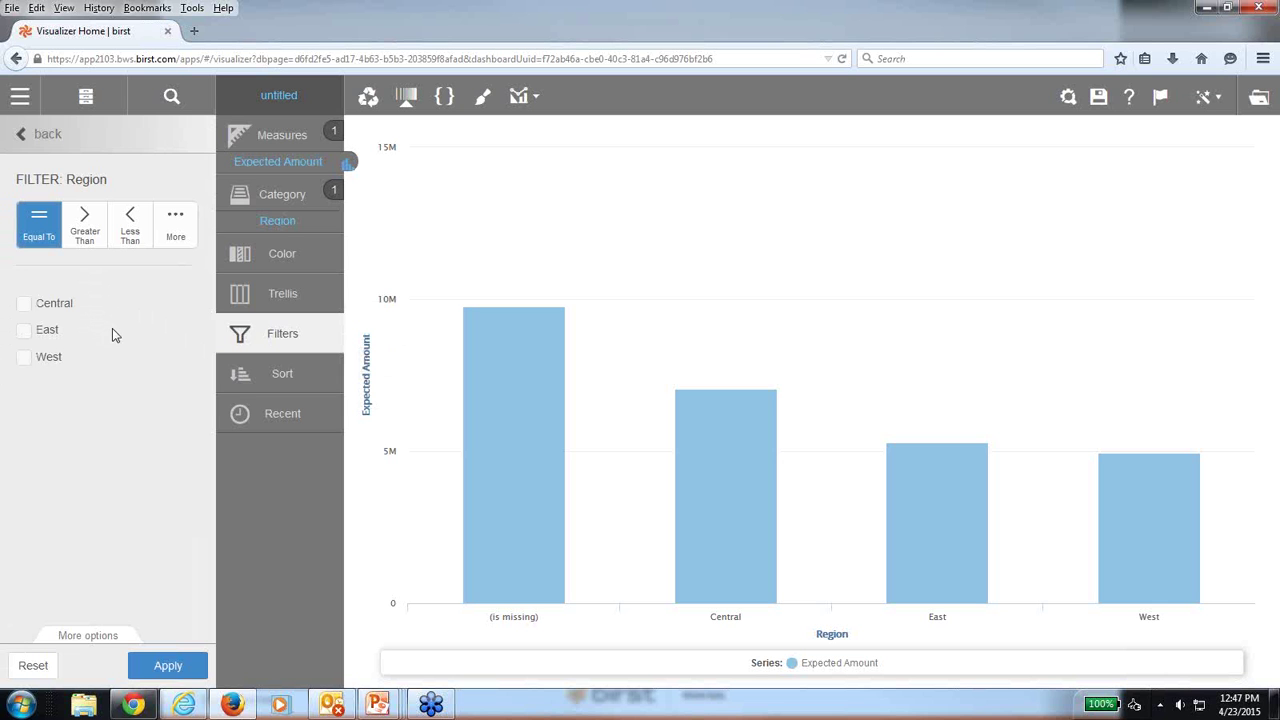
pyautogui.click(24, 305)
pyautogui.click(25, 331)
pyautogui.click(25, 357)
pyautogui.click(167, 667)
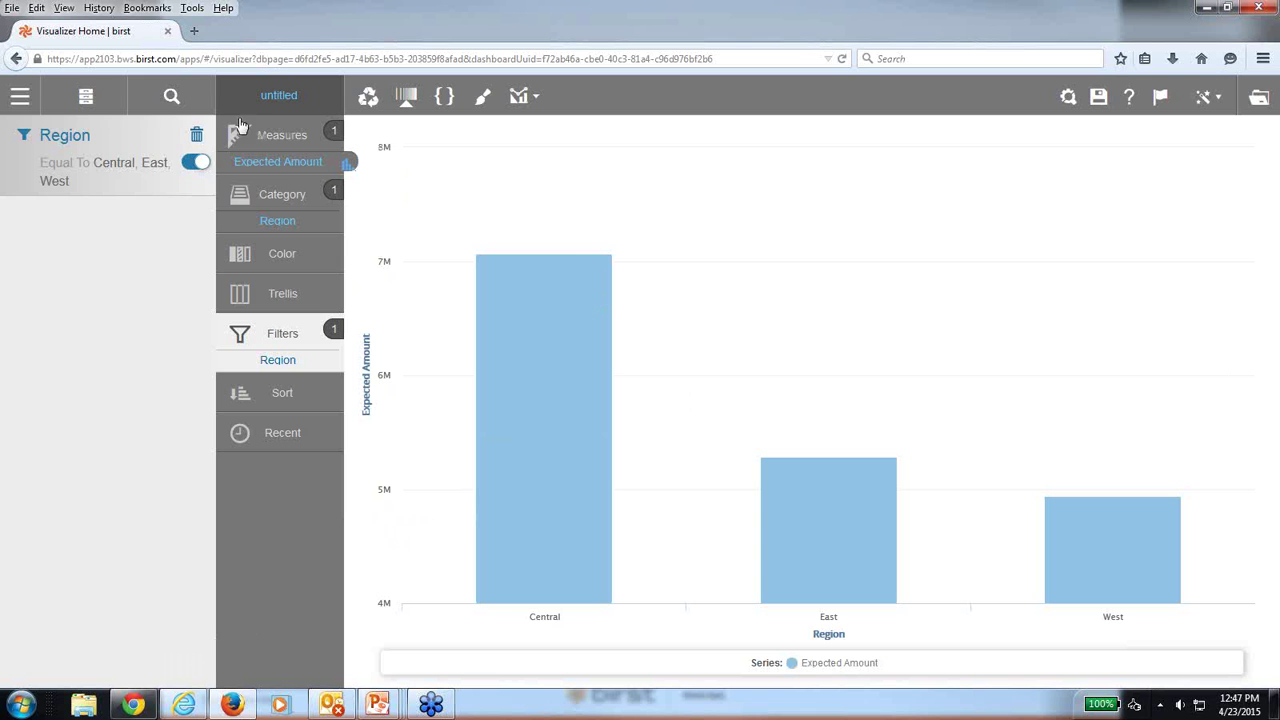
# Search for the Segment attribute and add it to the column chart as color and stack.
pyautogui.click(158, 97)
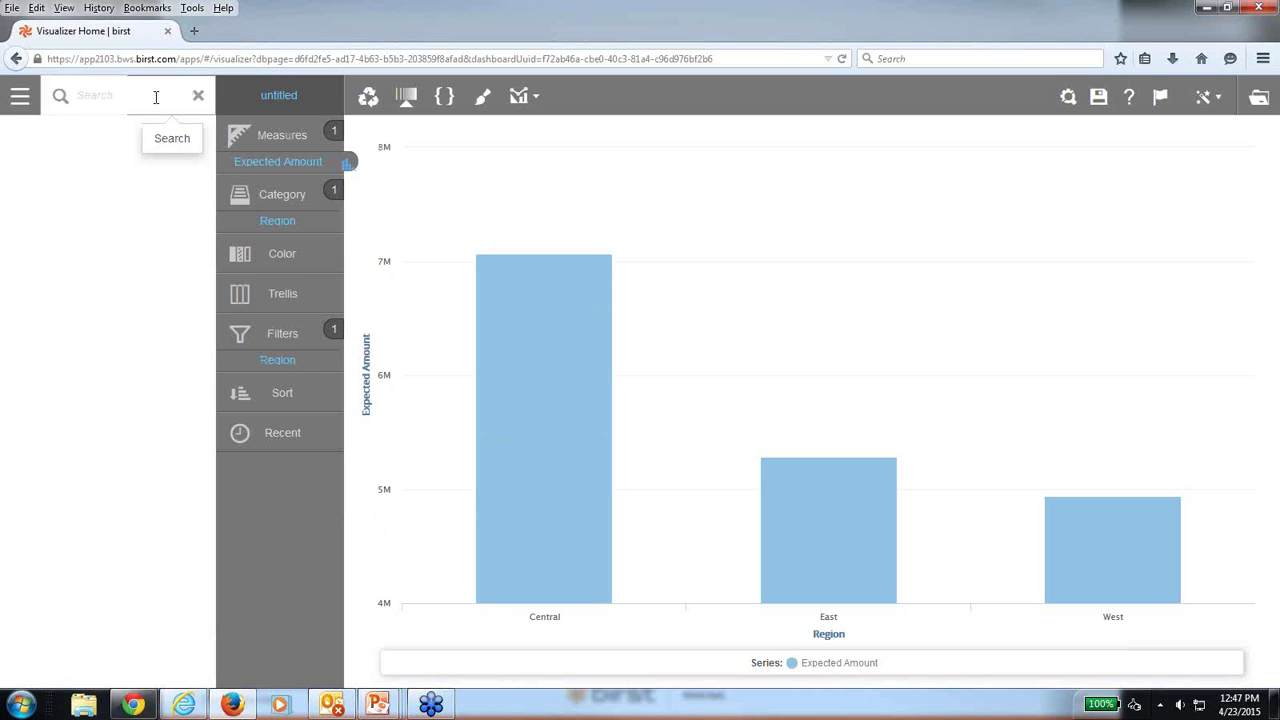
pyautogui.write('Segme')
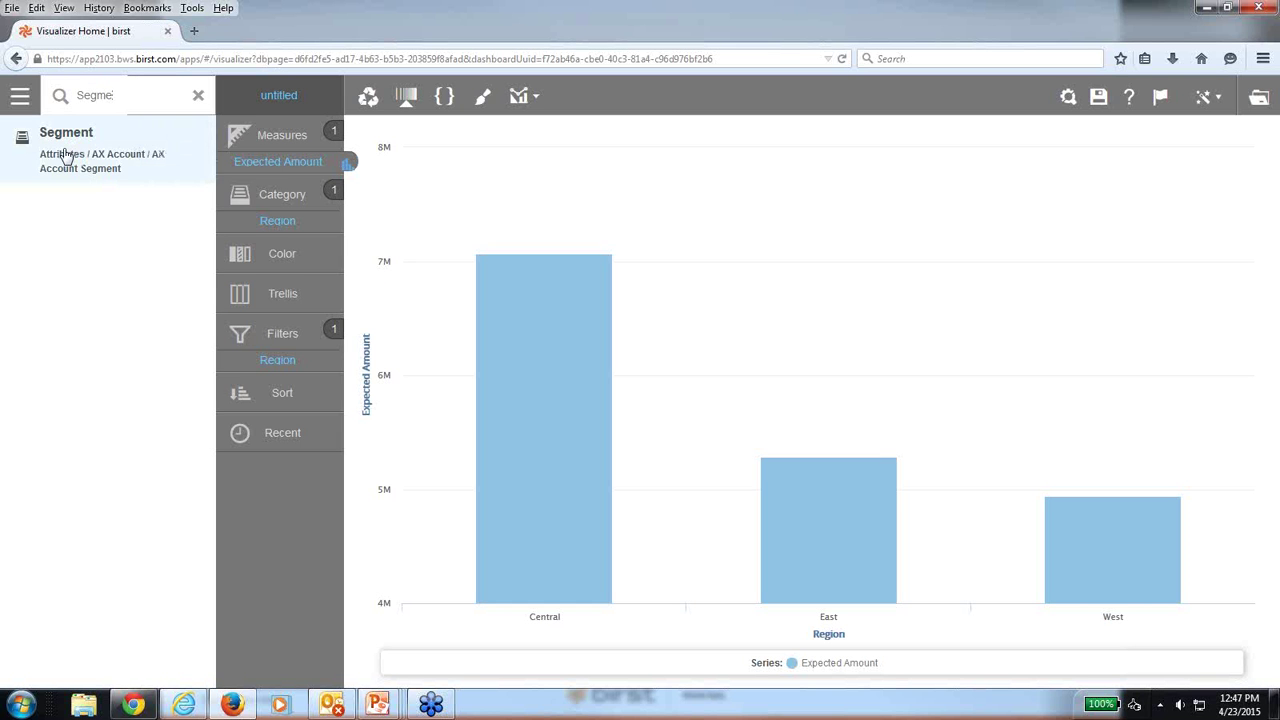
pyautogui.moveTo(94, 166); pyautogui.dragTo(608, 247)
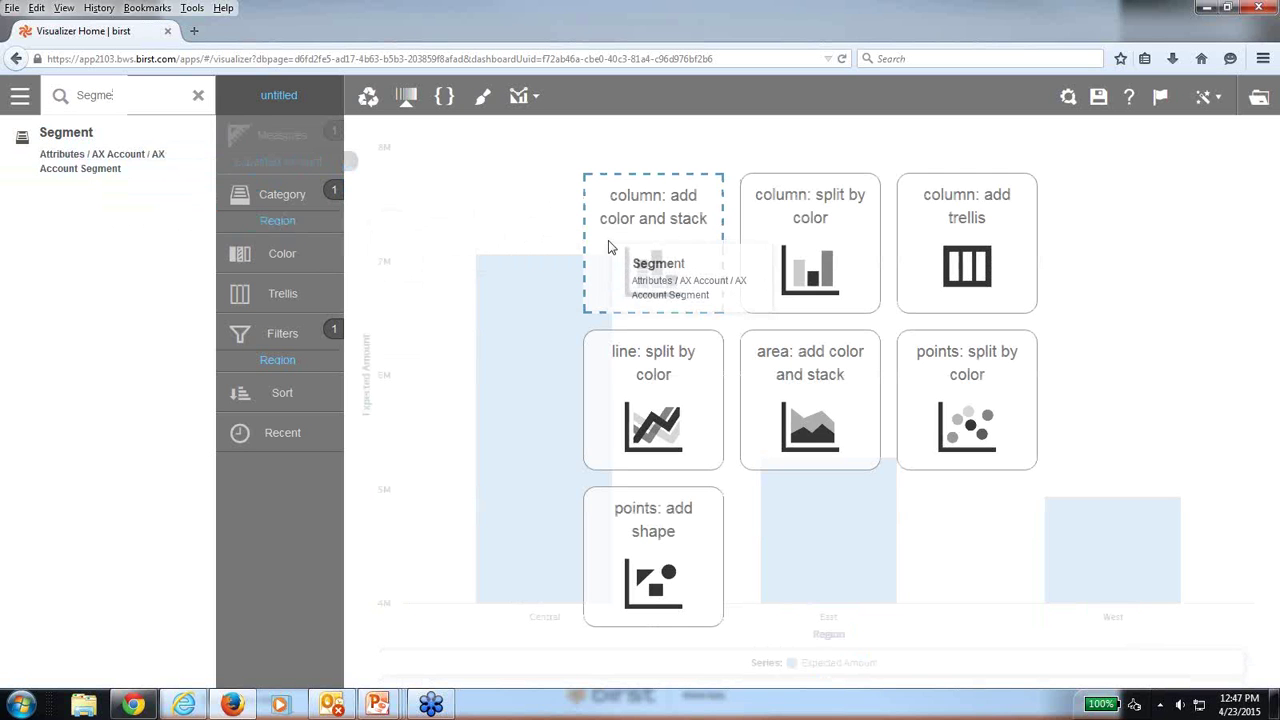
pyautogui.moveTo(608, 247); pyautogui.dragTo(608, 247)
pyautogui.moveTo(608, 247); pyautogui.dragTo(609, 246)
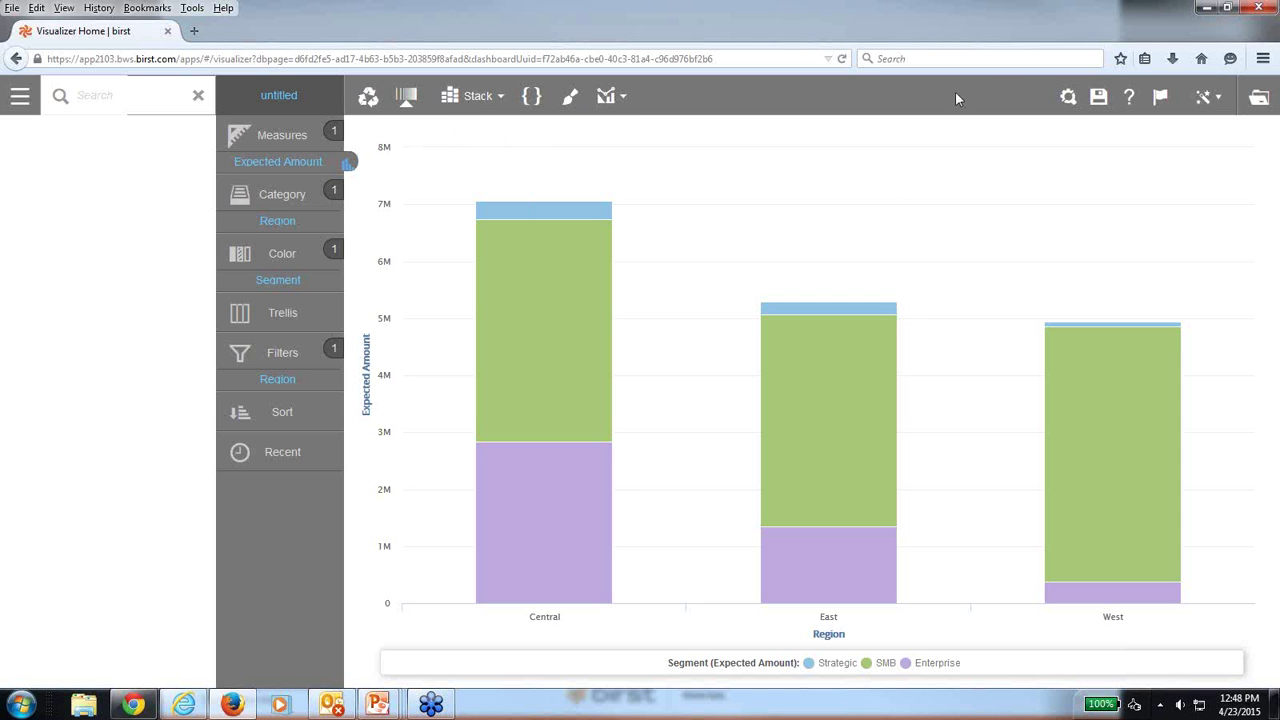
# Save the report in the shared folder as "CRM manager chart".
pyautogui.click(1096, 100)
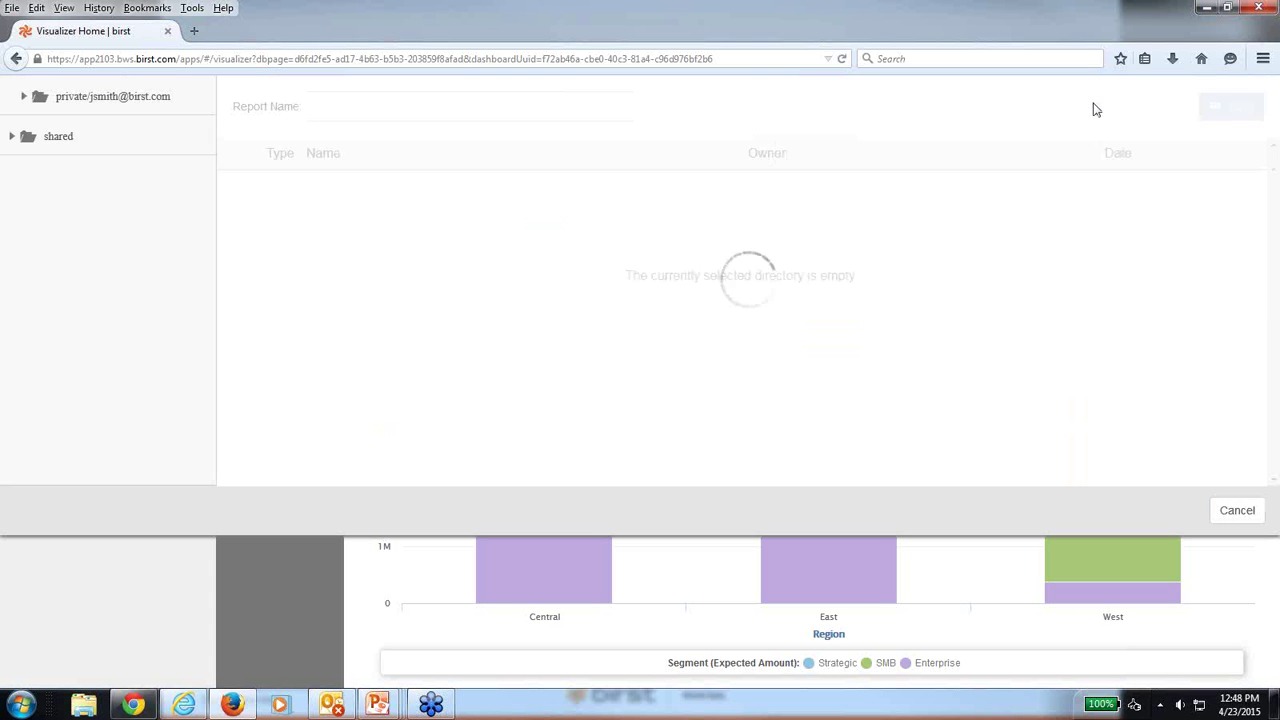
pyautogui.click(438, 110)
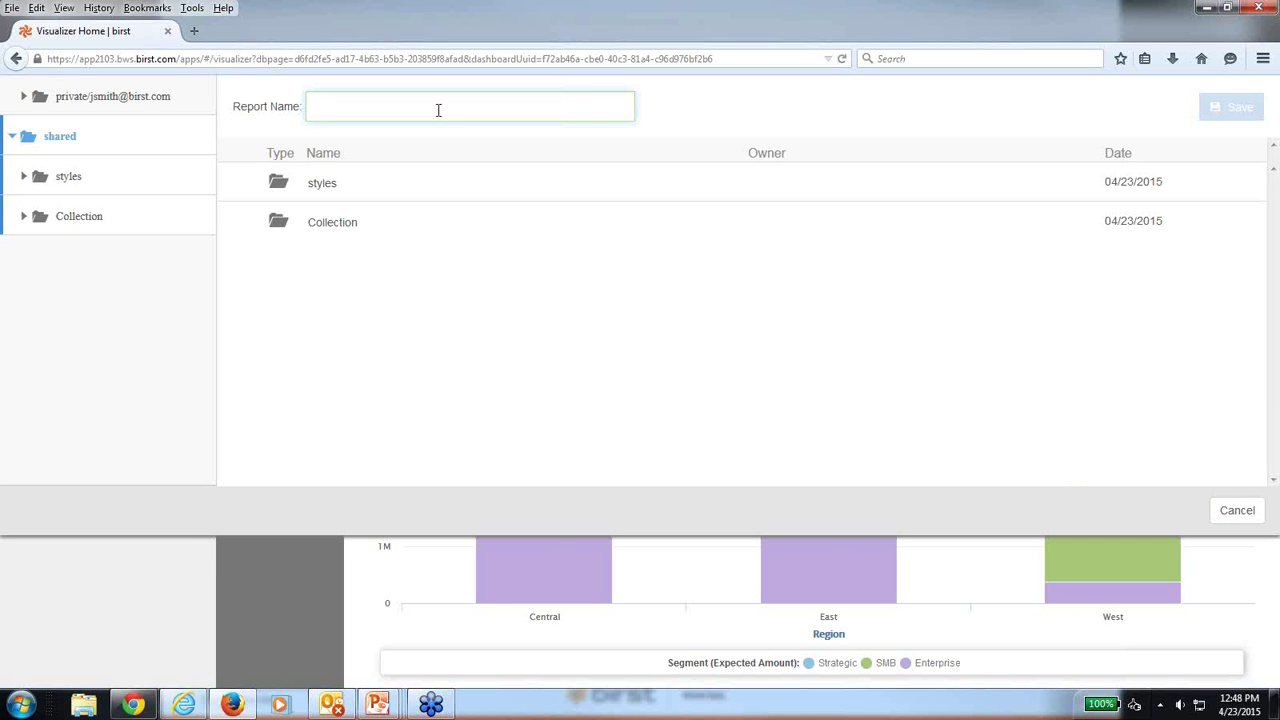
pyautogui.write('Cr')
pyautogui.write('M')
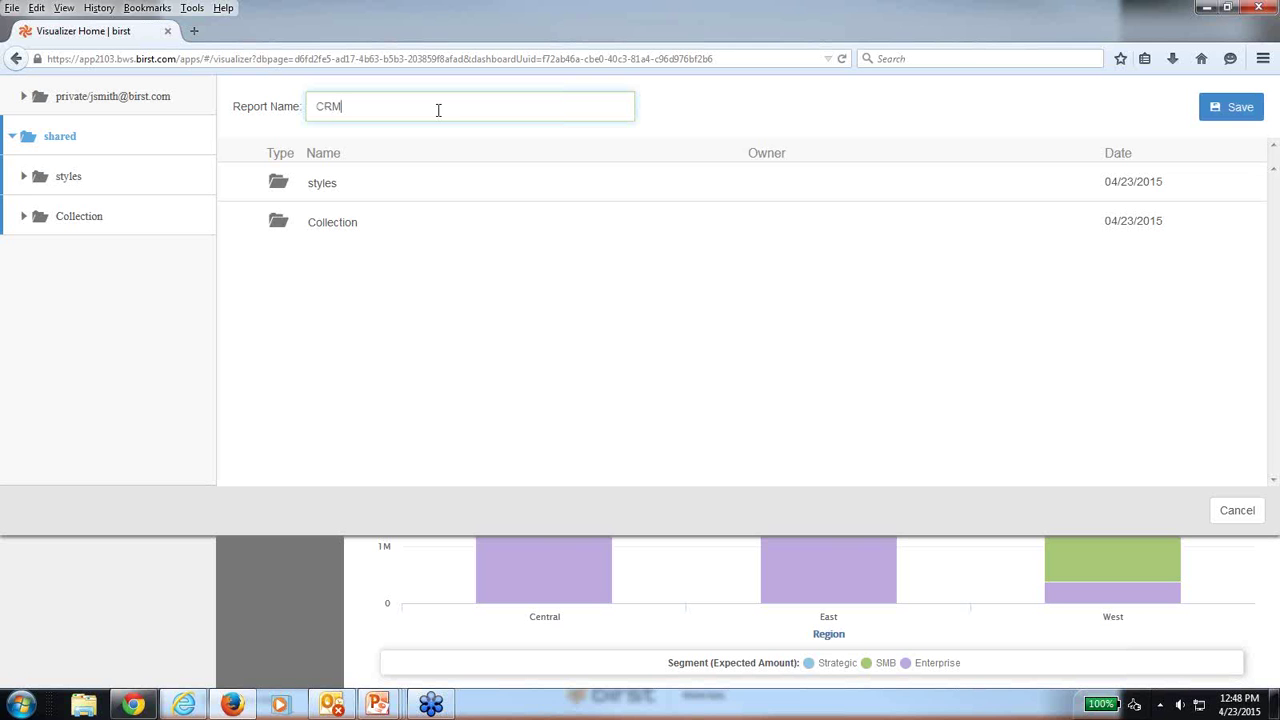
pyautogui.write(' manager chart')
pyautogui.click(1232, 122)
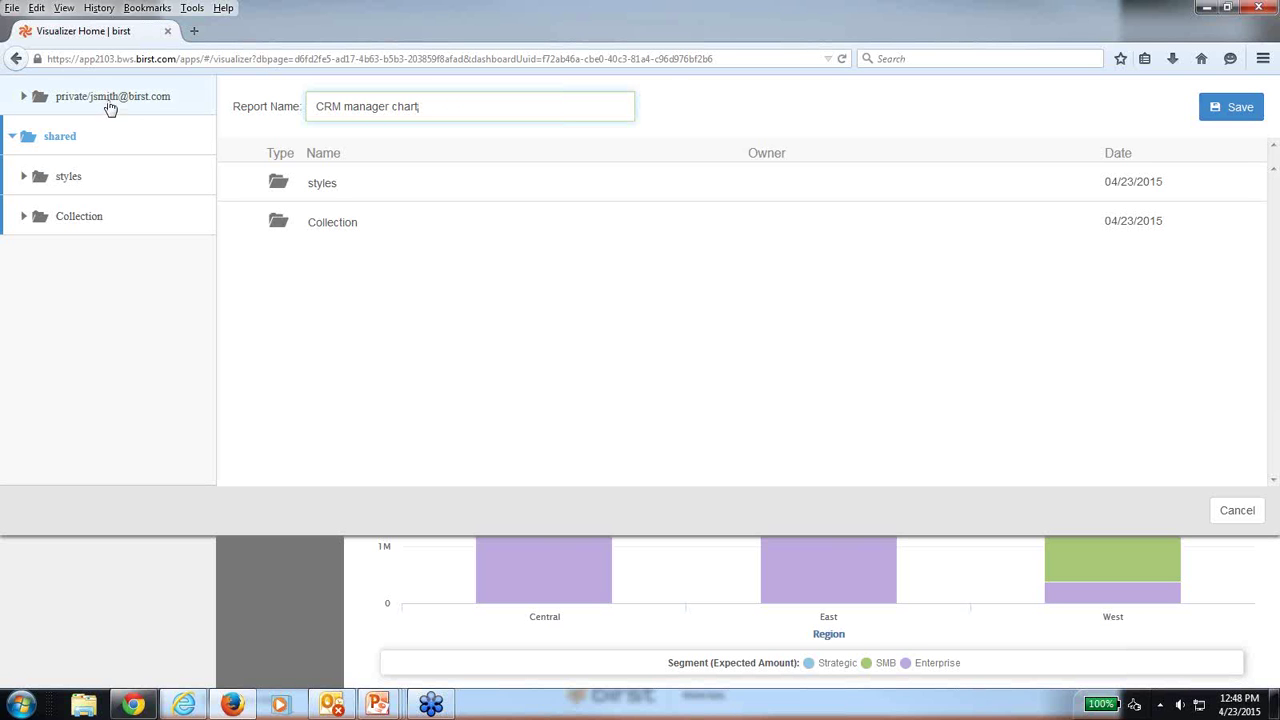
pyautogui.click(1243, 116)
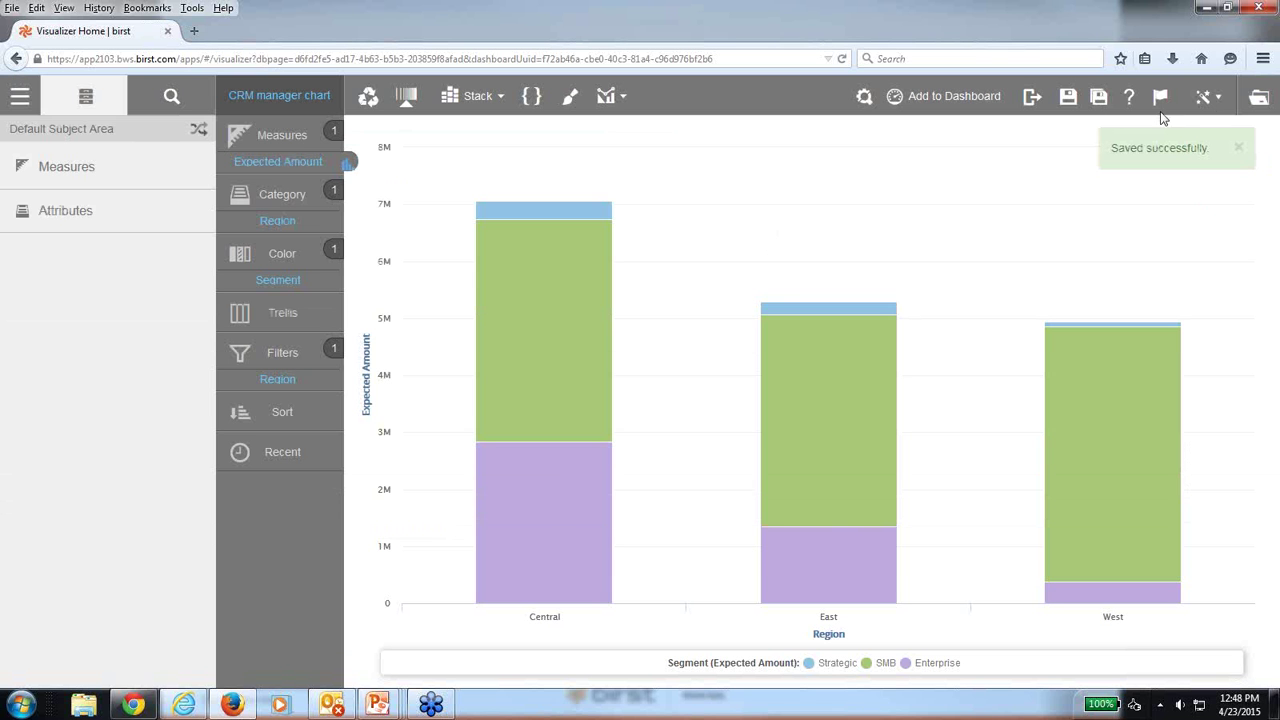
# Add the CRM manager chart to the dashboard beside the Amount KPI, enlarge it to fill the remaining space, and publish the dashboard.
pyautogui.click(939, 95)
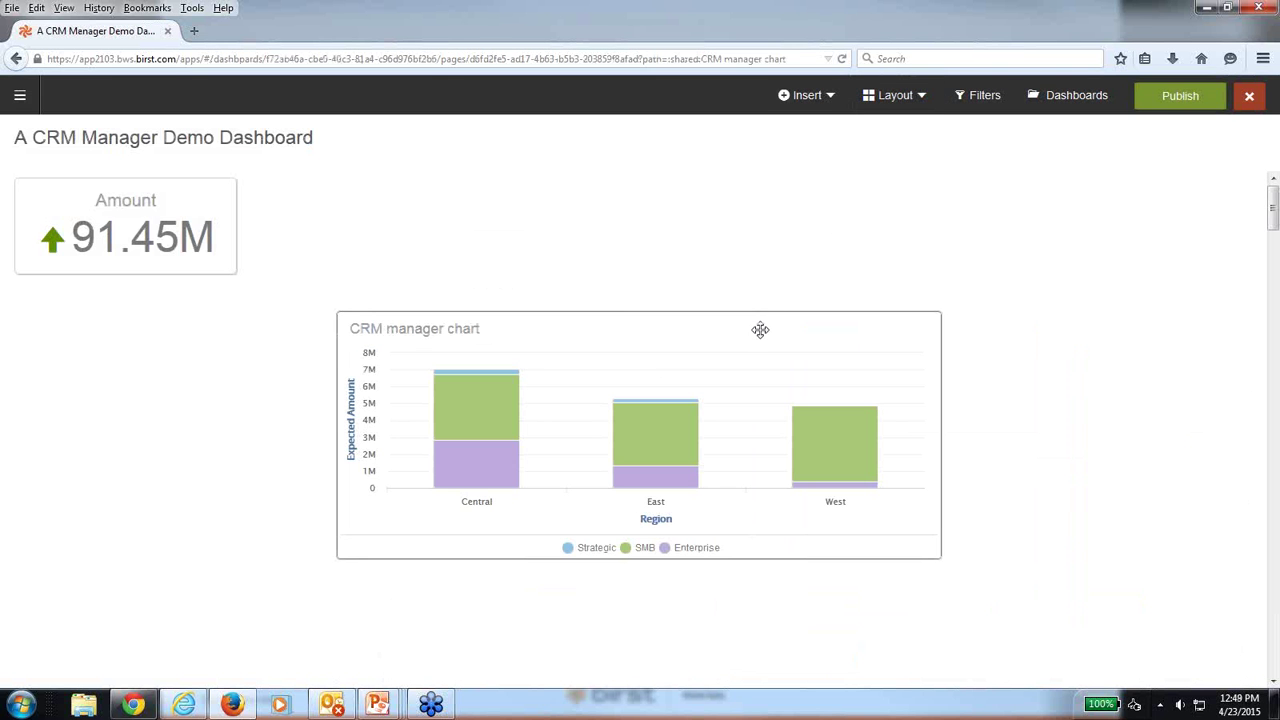
pyautogui.moveTo(760, 320); pyautogui.dragTo(724, 203)
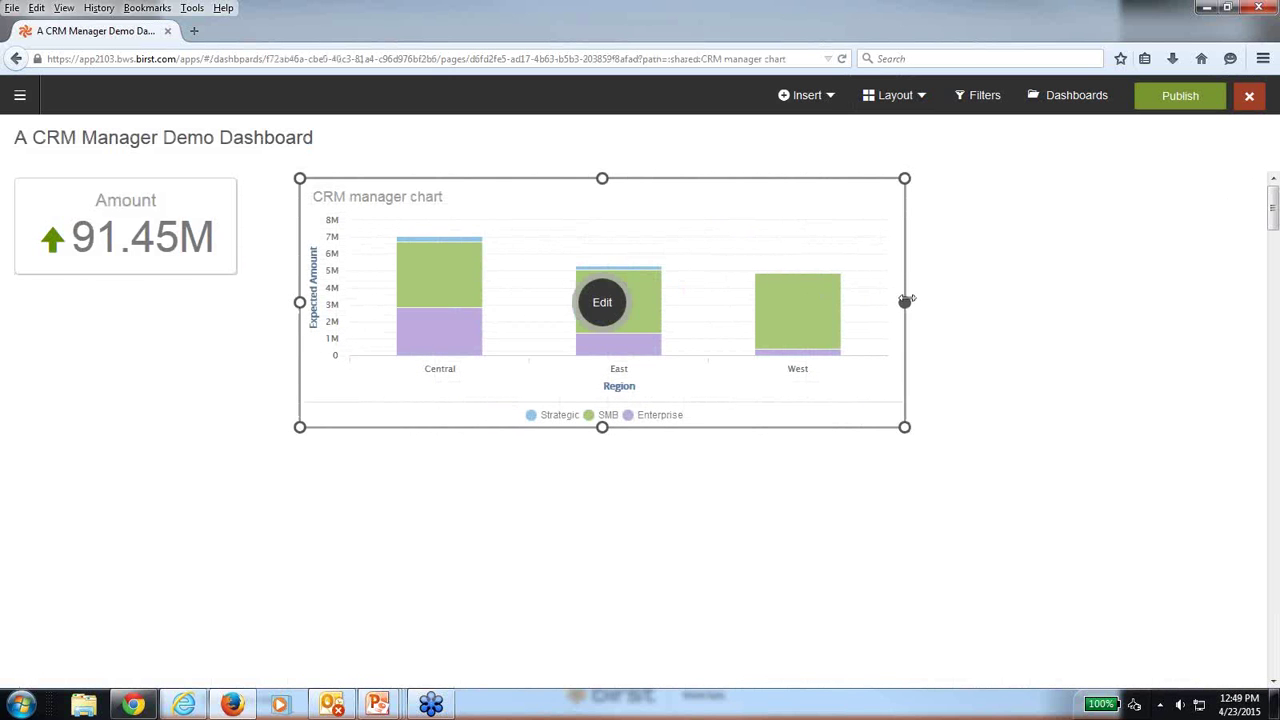
pyautogui.moveTo(910, 300); pyautogui.dragTo(1243, 274)
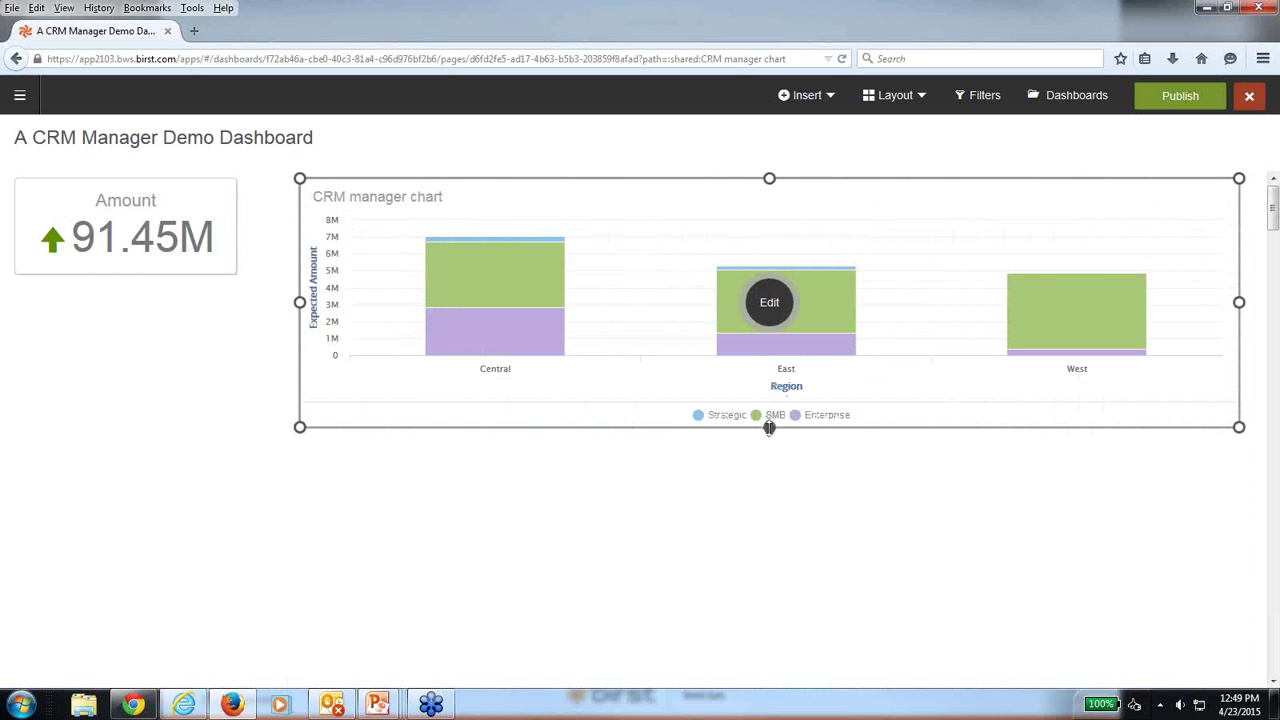
pyautogui.moveTo(769, 424); pyautogui.dragTo(758, 634)
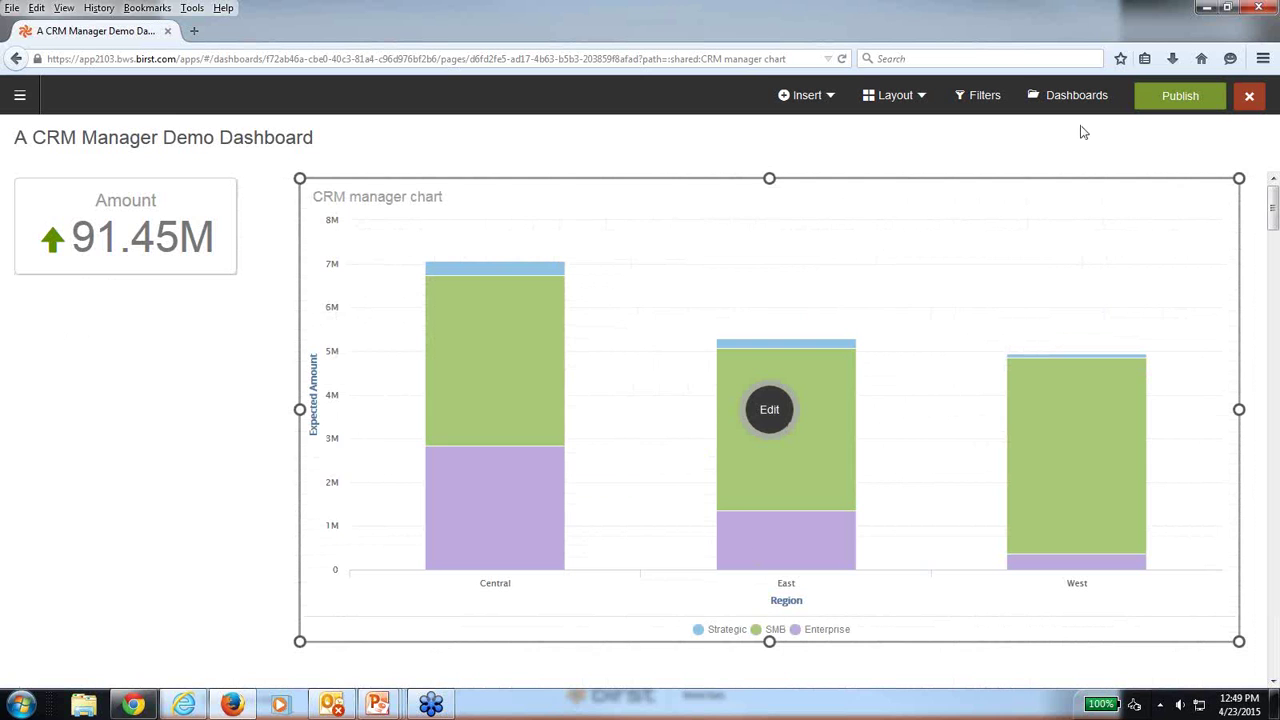
pyautogui.click(1181, 106)
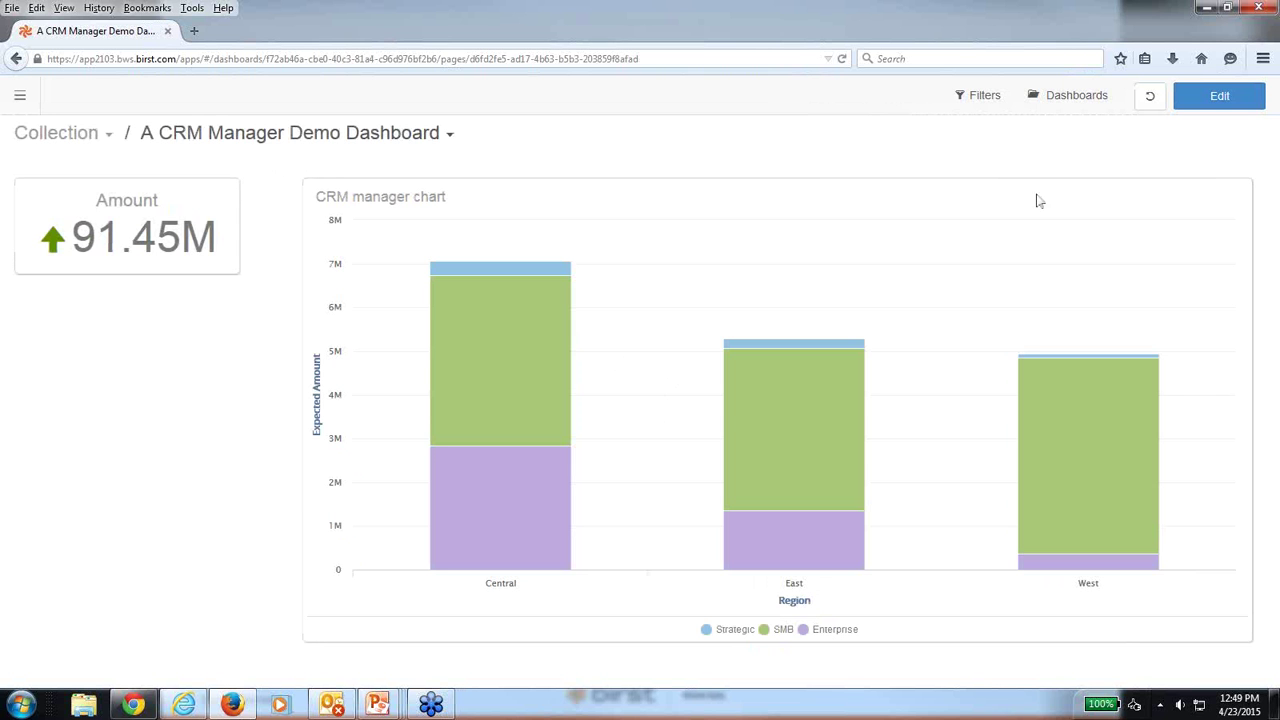
# Filter the dashboard to the chart's East column, remove the East region filter, and select an area of the Central column.
pyautogui.moveTo(685, 313); pyautogui.dragTo(888, 521)
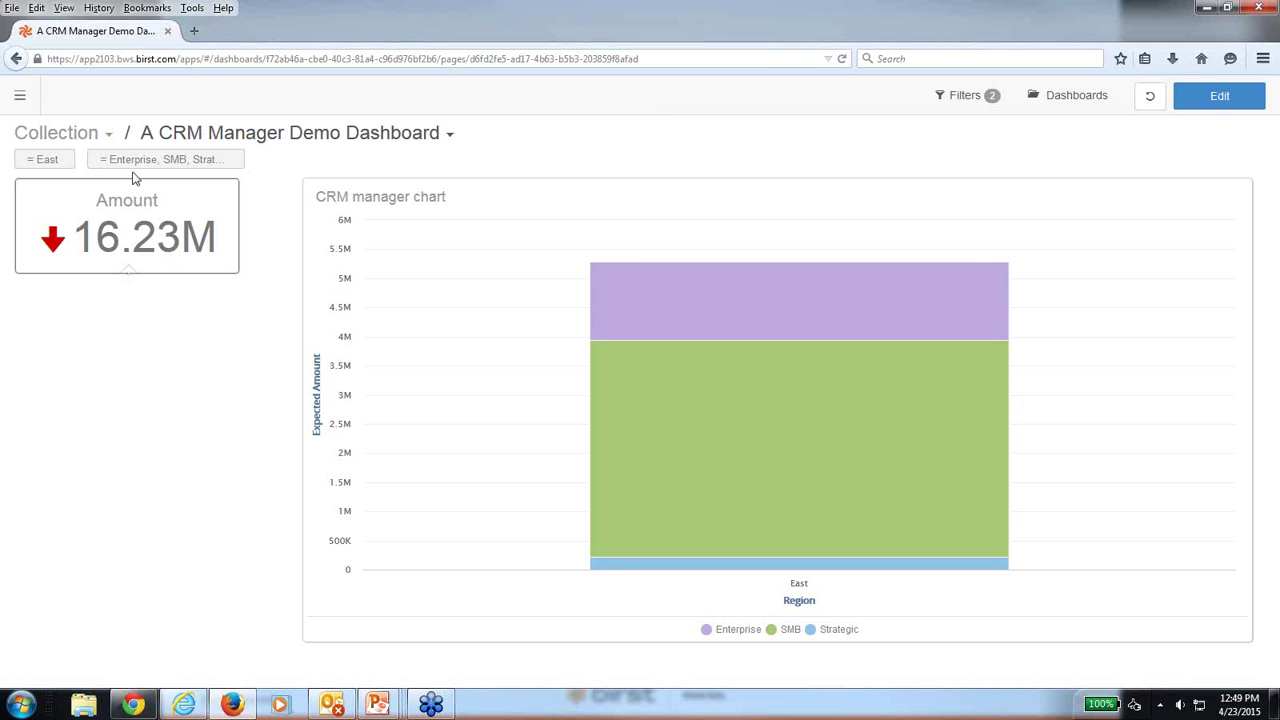
pyautogui.click(66, 161)
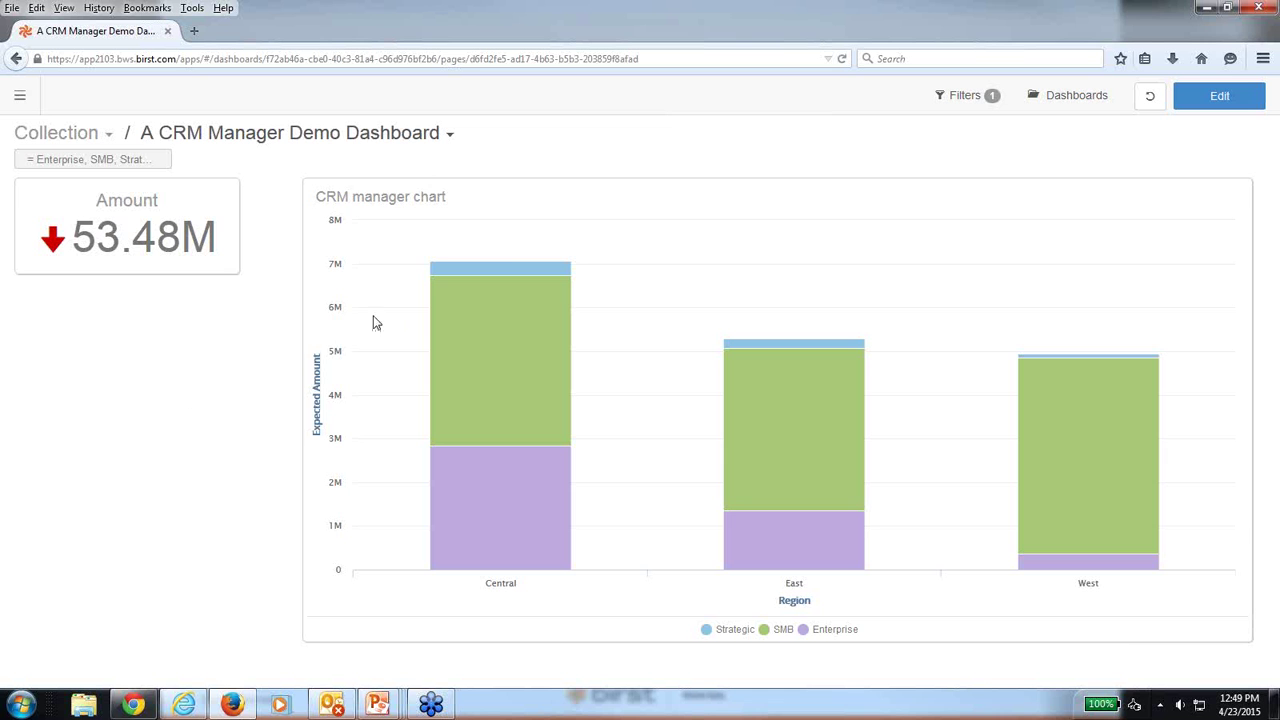
pyautogui.moveTo(475, 294); pyautogui.dragTo(571, 366)
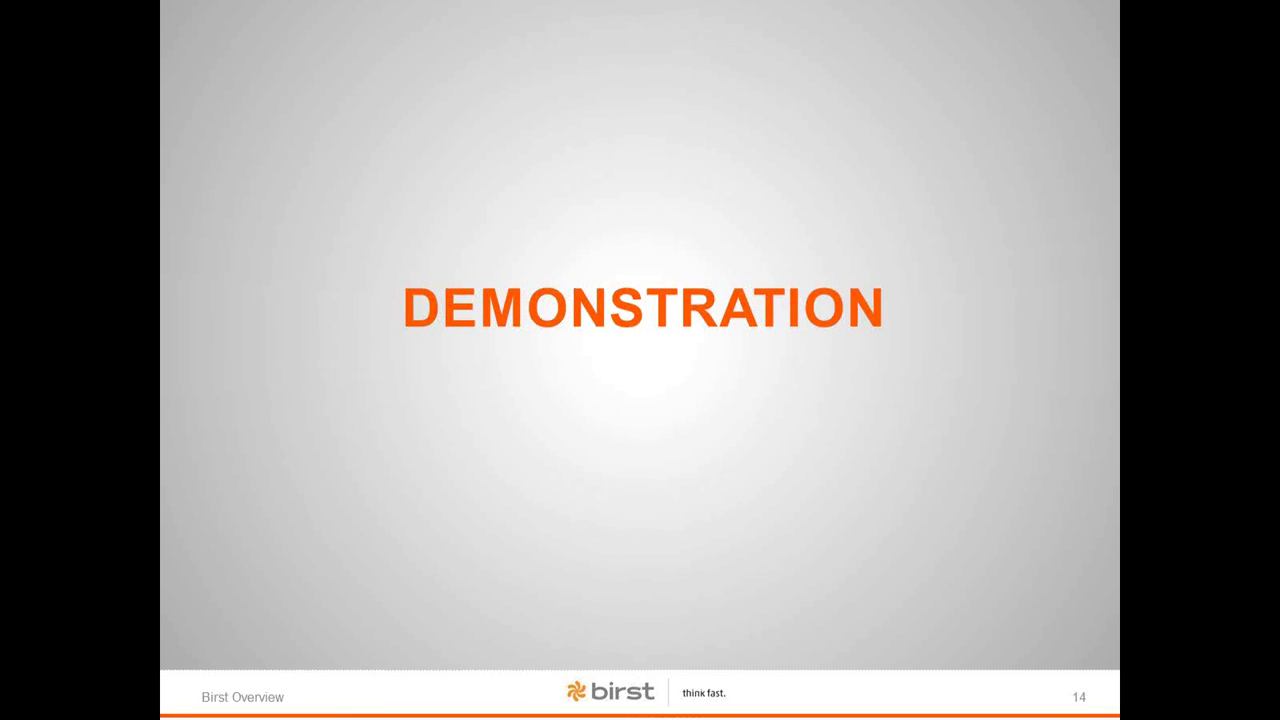
pyautogui.press('Right')
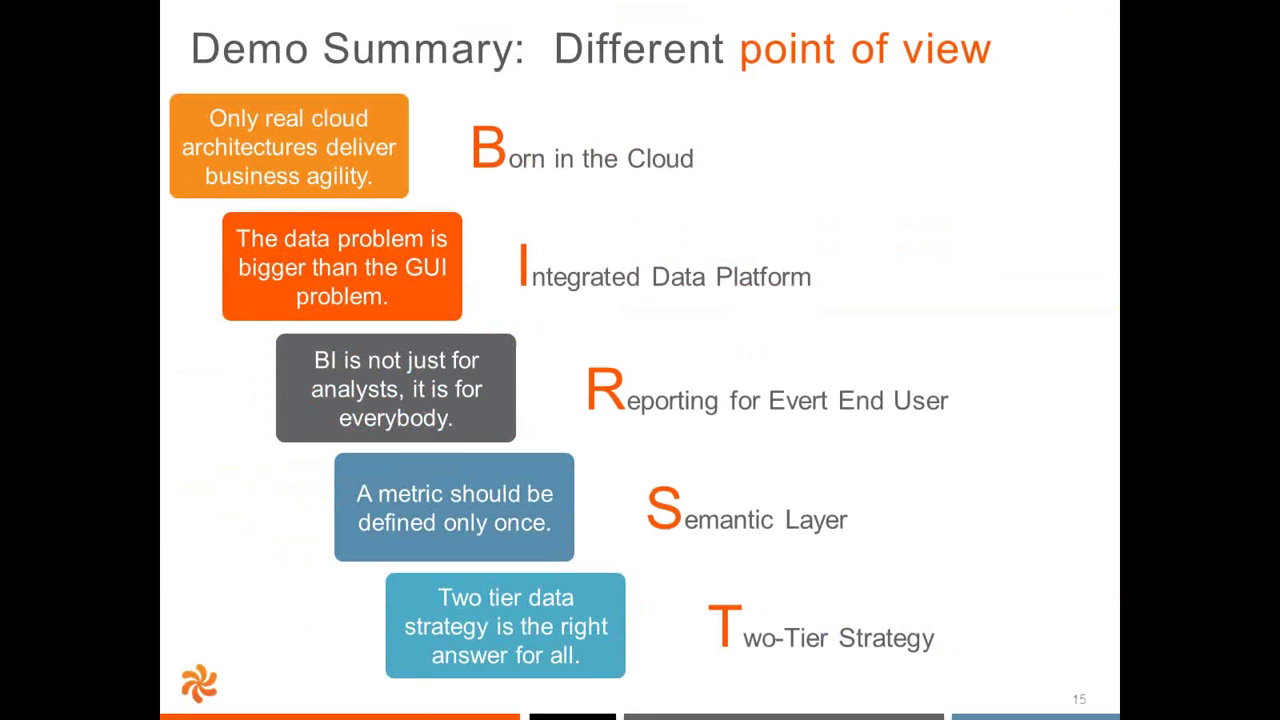